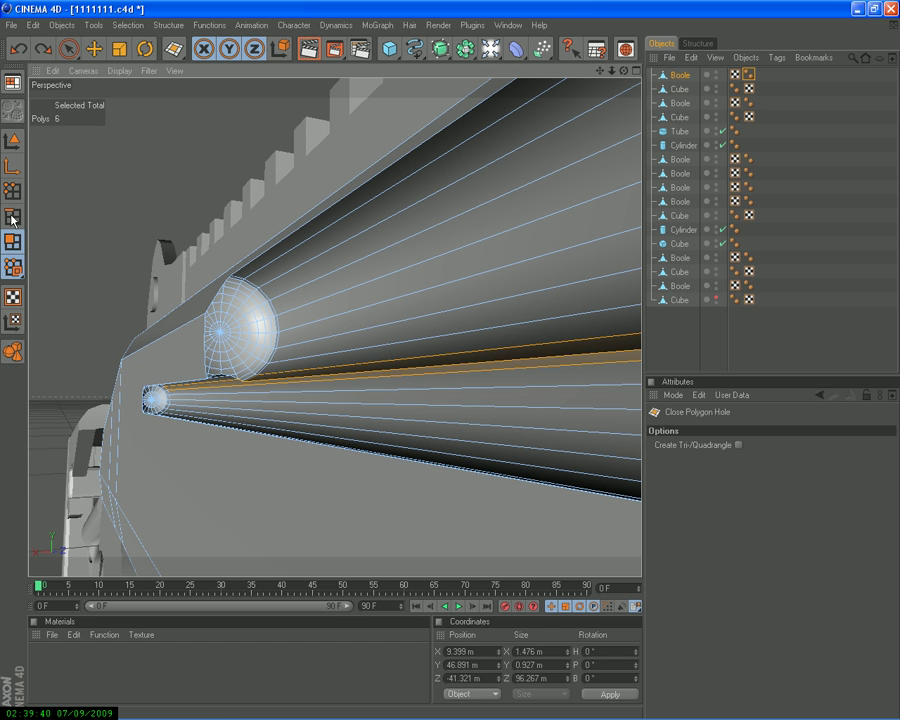
In Edges mode, select a tube edge, nudge it slightly, then undo the move
click(12, 216)
click(67, 48)
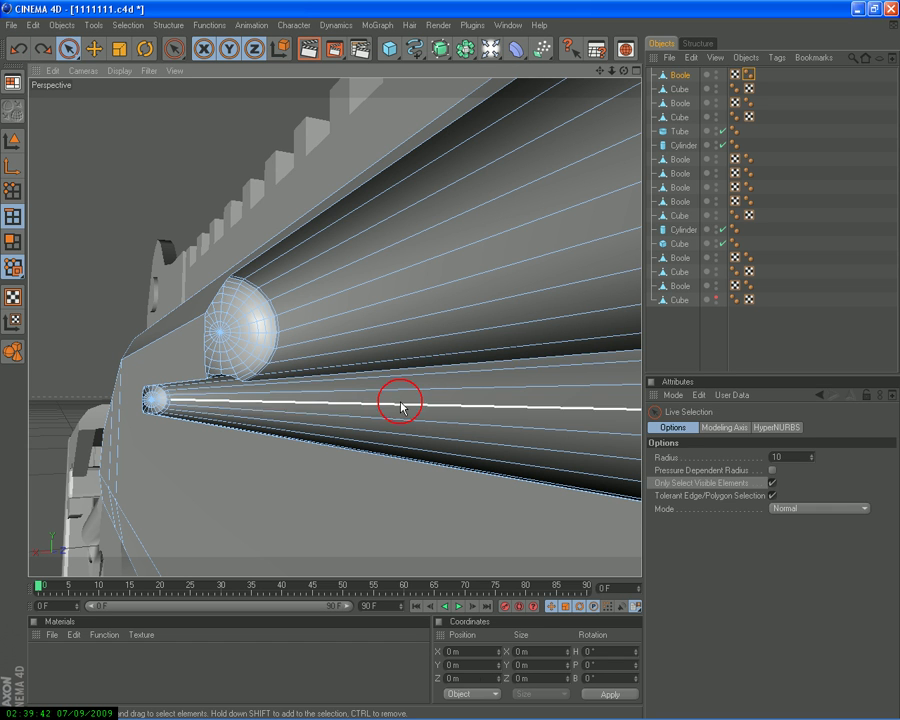
click(394, 372)
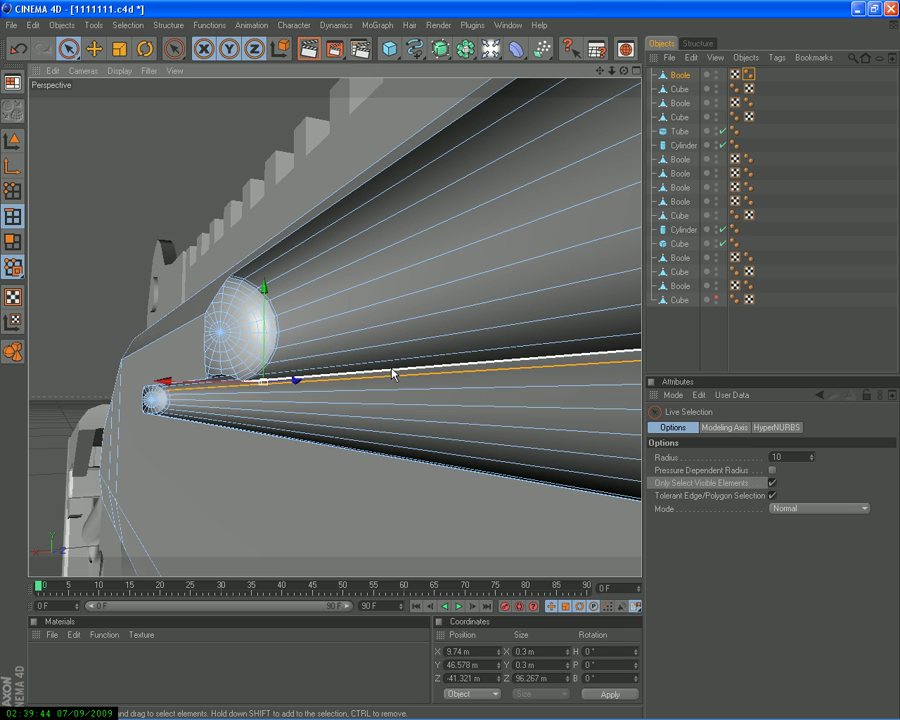
click(511, 373)
drag(446, 361, 452, 367)
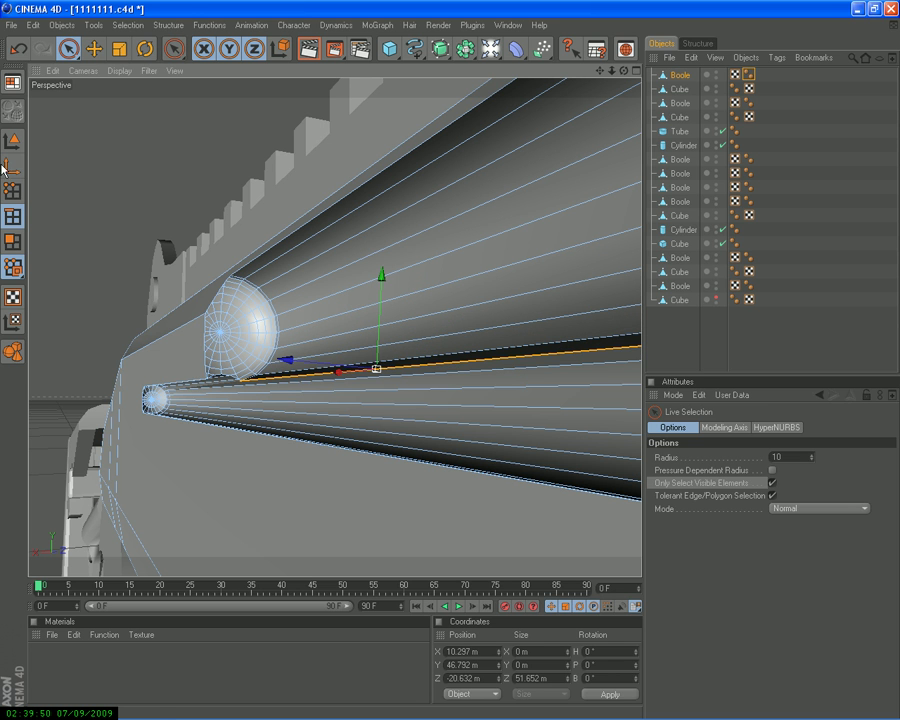
click(16, 49)
Orbit, then step back through earlier camera views to a side view of the shotgun
drag(627, 79, 450, 367)
key(ctrl+shift+z)
key(ctrl+shift+y)
key(ctrl+shift+z)
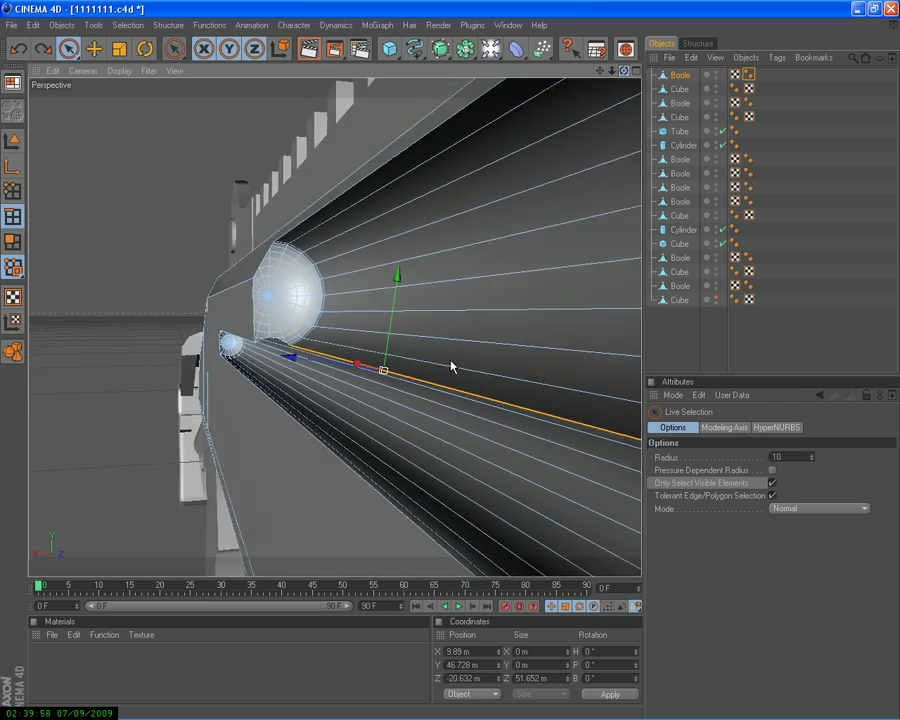
key(ctrl+shift+z)
key(ctrl+shift+y)
key(ctrl+shift+z)
key(ctrl+shift+z)
key(ctrl+shift+z)
key(ctrl+shift+z)
key(ctrl+shift+z)
key(ctrl+shift+z)
key(ctrl+shift+z)
key(ctrl+shift+z)
key(ctrl+shift+z)
key(ctrl+shift+z)
key(ctrl+shift+z)
key(ctrl+shift+z)
key(ctrl+shift+z)
key(ctrl+shift+z)
key(ctrl+shift+z)
key(ctrl+shift+z)
key(ctrl+shift+z)
key(ctrl+shift+z)
key(ctrl+shift+z)
key(ctrl+shift+z)
key(ctrl+shift+z)
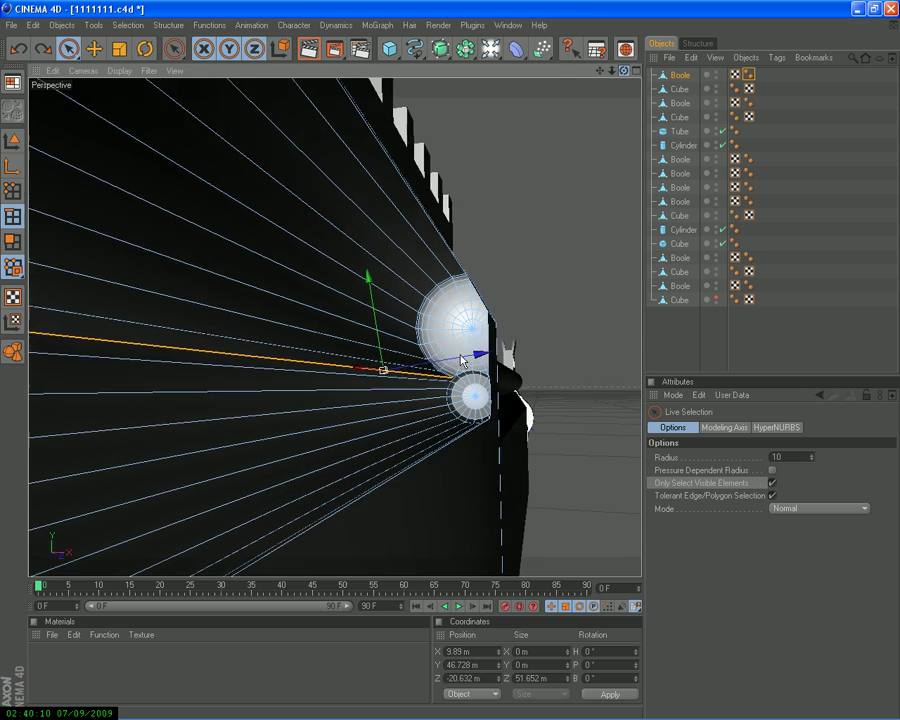
key(ctrl+shift+z)
key(ctrl+shift+z)
key(ctrl+shift+z)
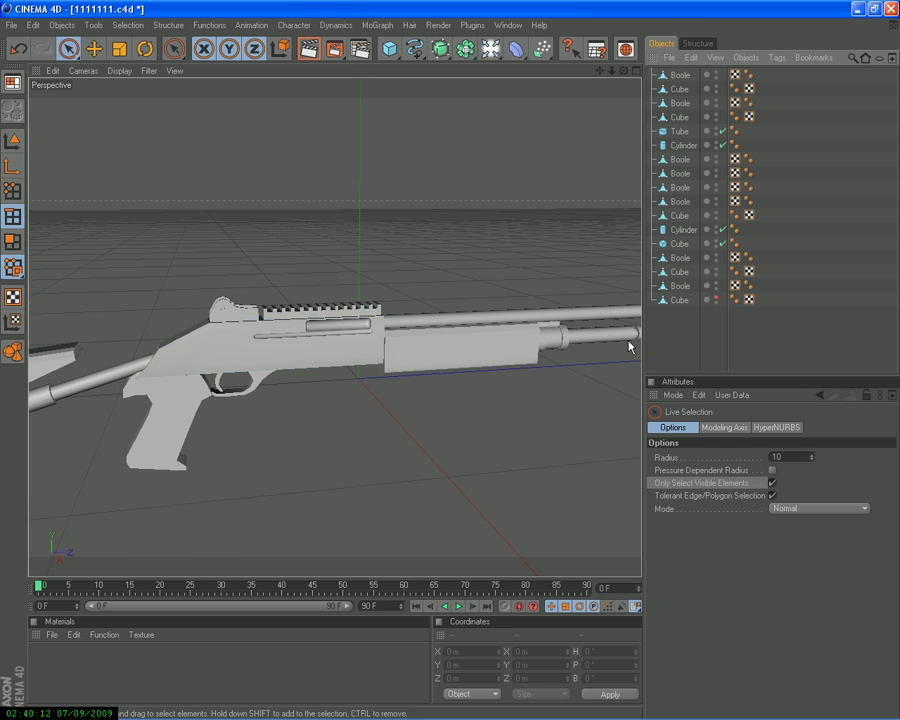
key(ctrl+shift+z)
Render the active view of the receiver close-up against a black background
key(ctrl+shift+z)
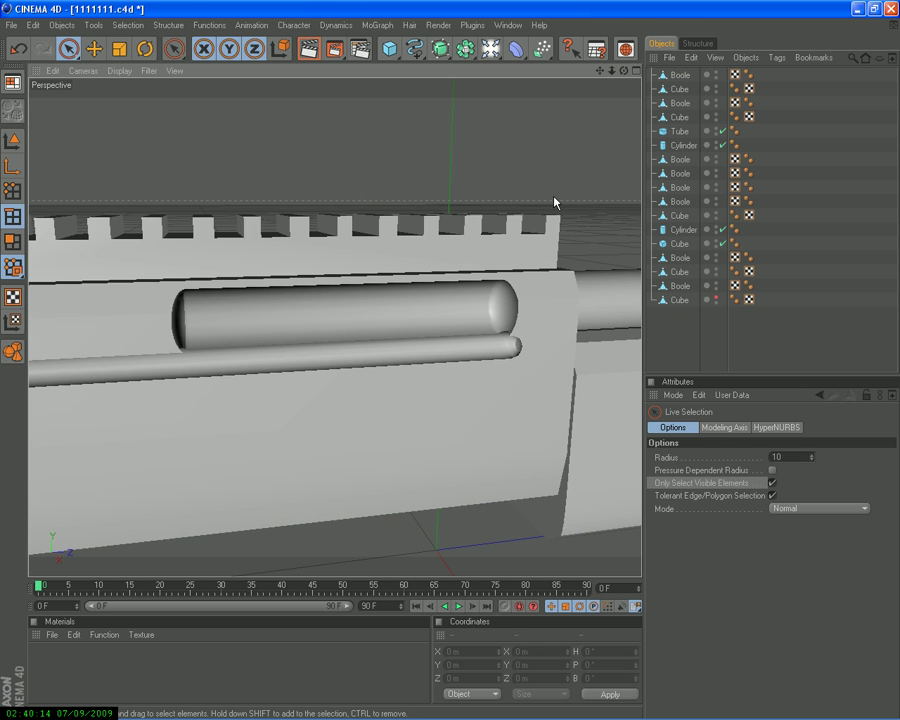
key(ctrl+shift+z)
key(ctrl+shift+z)
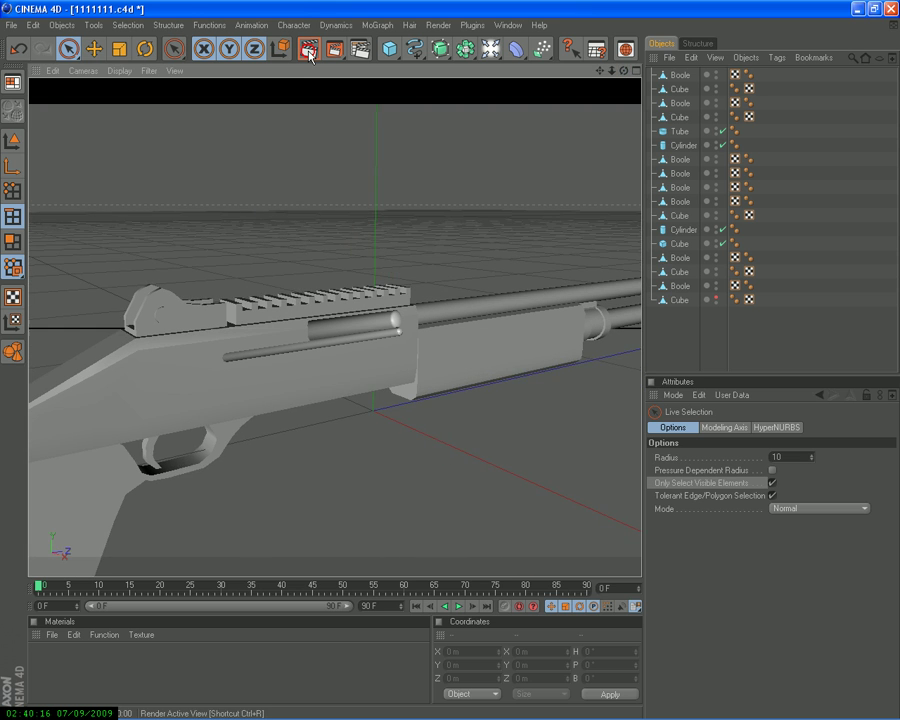
click(309, 50)
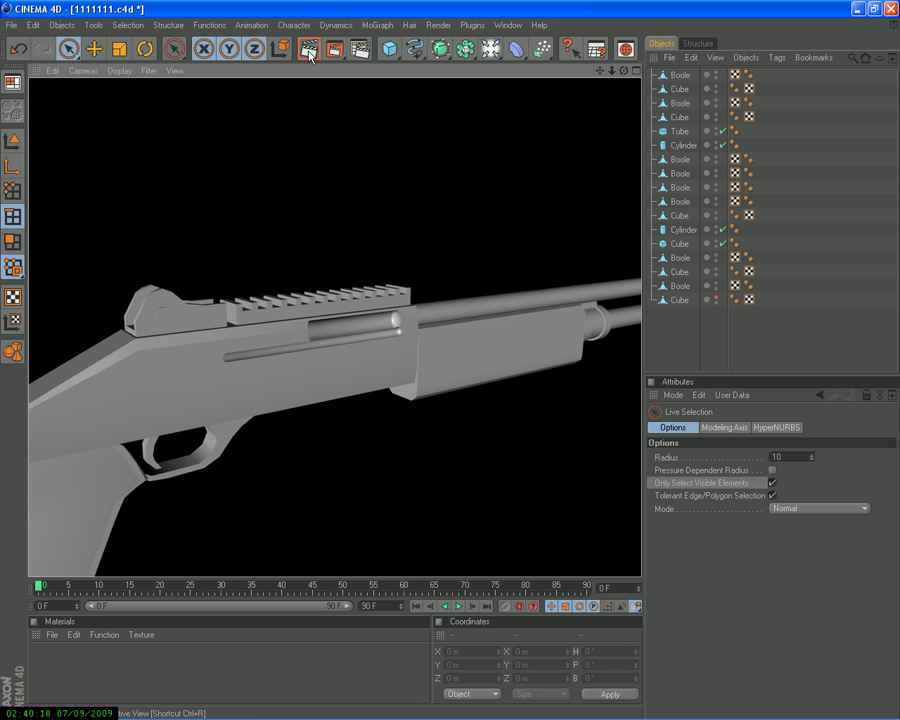
Undo the recent recess edits until the Capsule is a separate object again
click(20, 49)
click(20, 49)
click(20, 49)
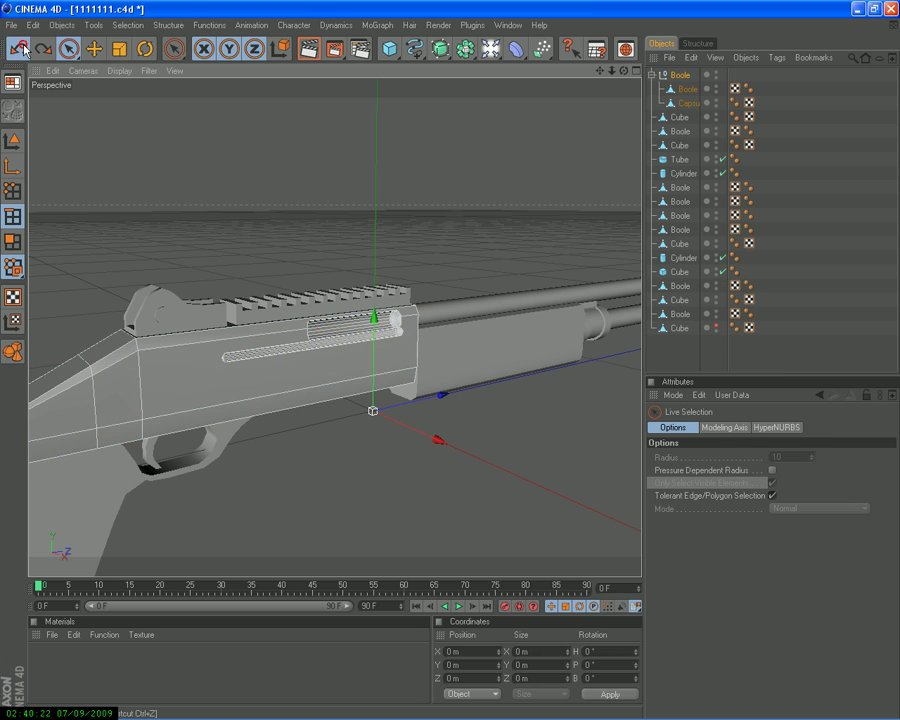
click(20, 49)
click(22, 46)
click(22, 46)
click(22, 46)
click(22, 46)
click(25, 49)
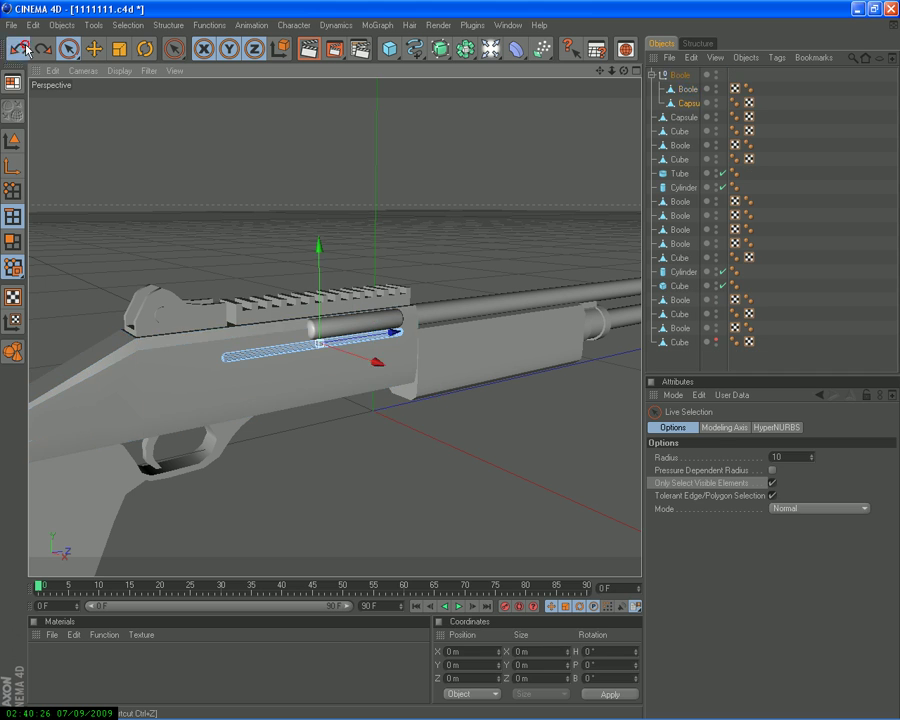
click(25, 49)
click(25, 49)
click(25, 49)
click(25, 49)
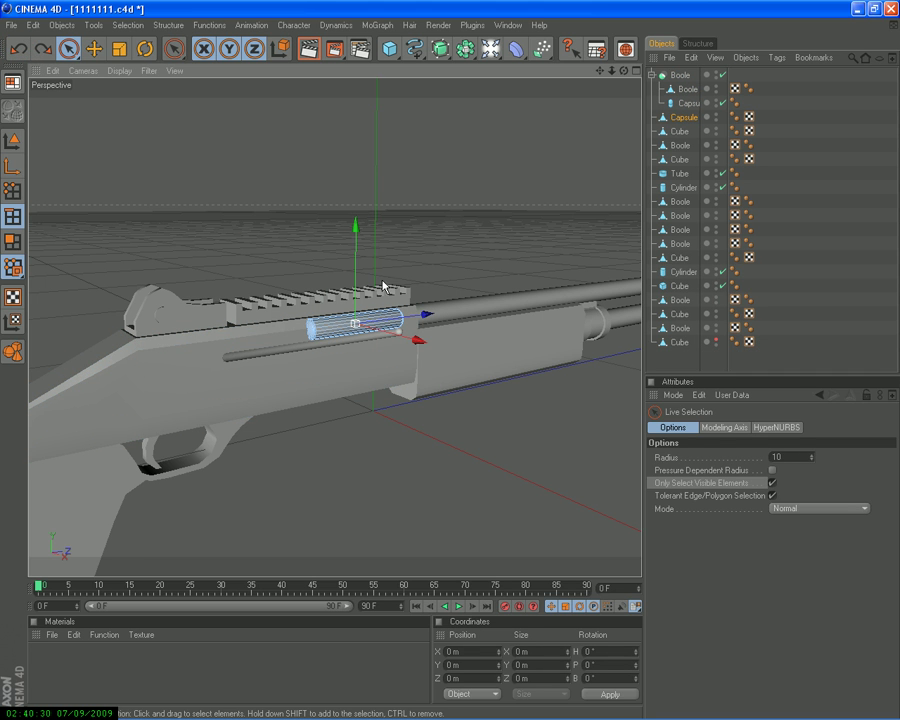
Toggle the four-view layout and zoom the perspective view in on the capsule
scroll(383, 286, up, 2)
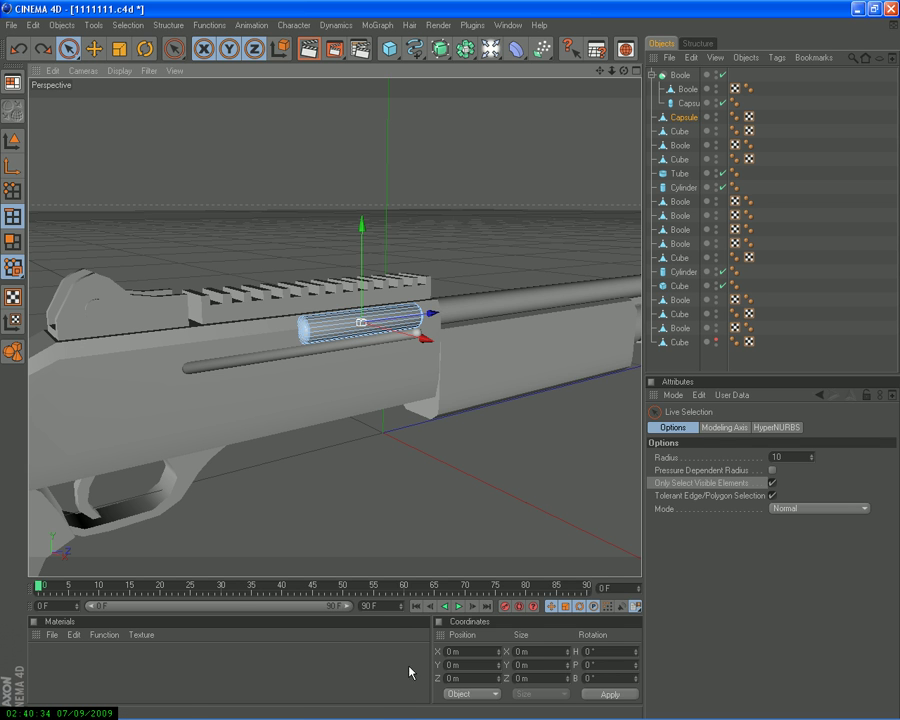
middle_click(323, 418)
middle_click(266, 437)
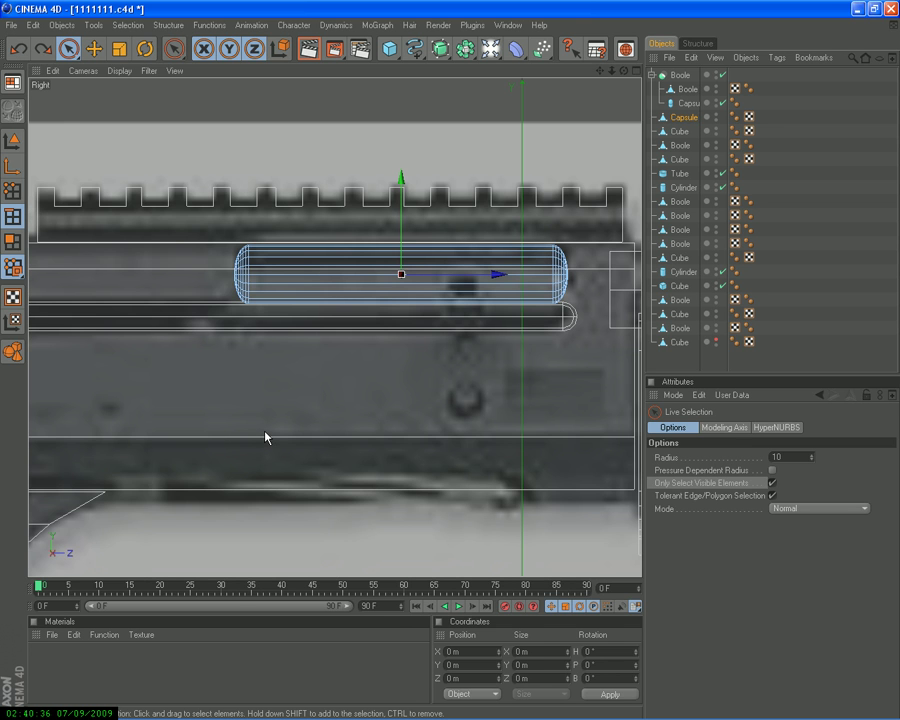
middle_click(266, 437)
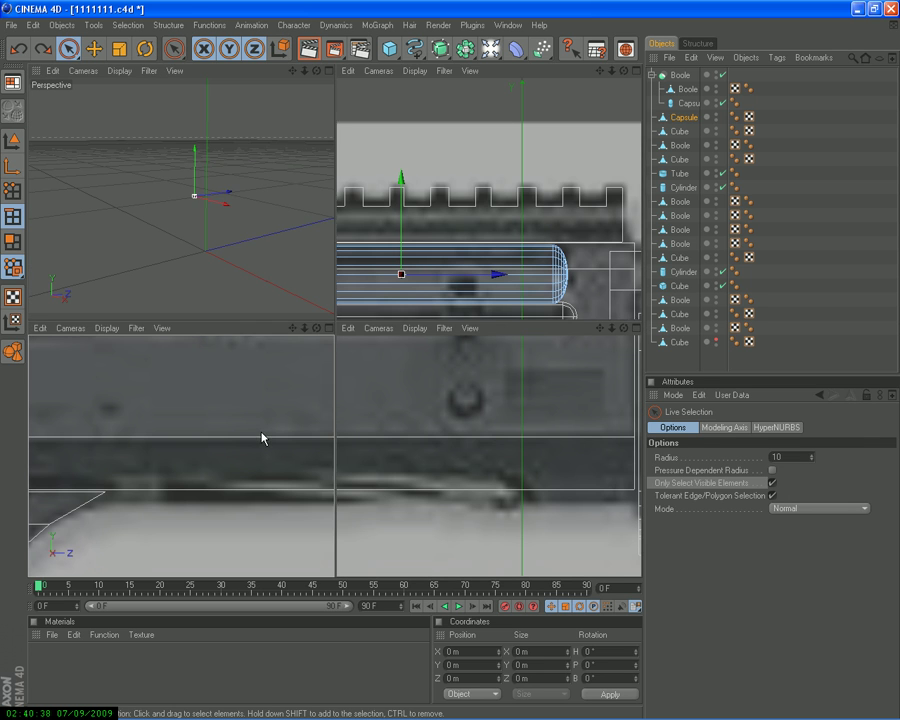
middle_click(185, 204)
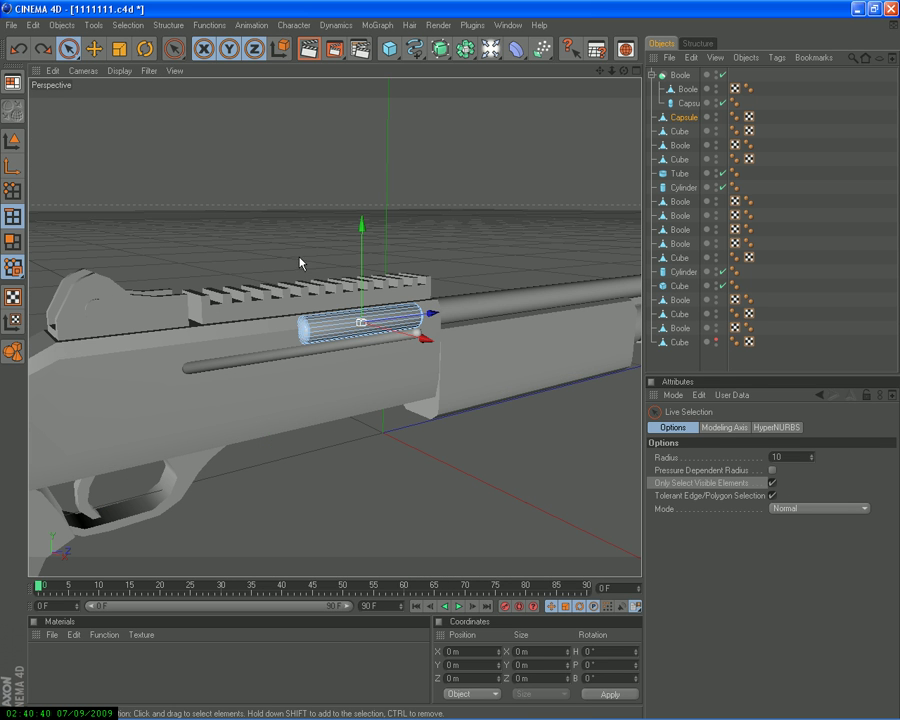
scroll(400, 323, up, 8)
scroll(400, 325, down, 4)
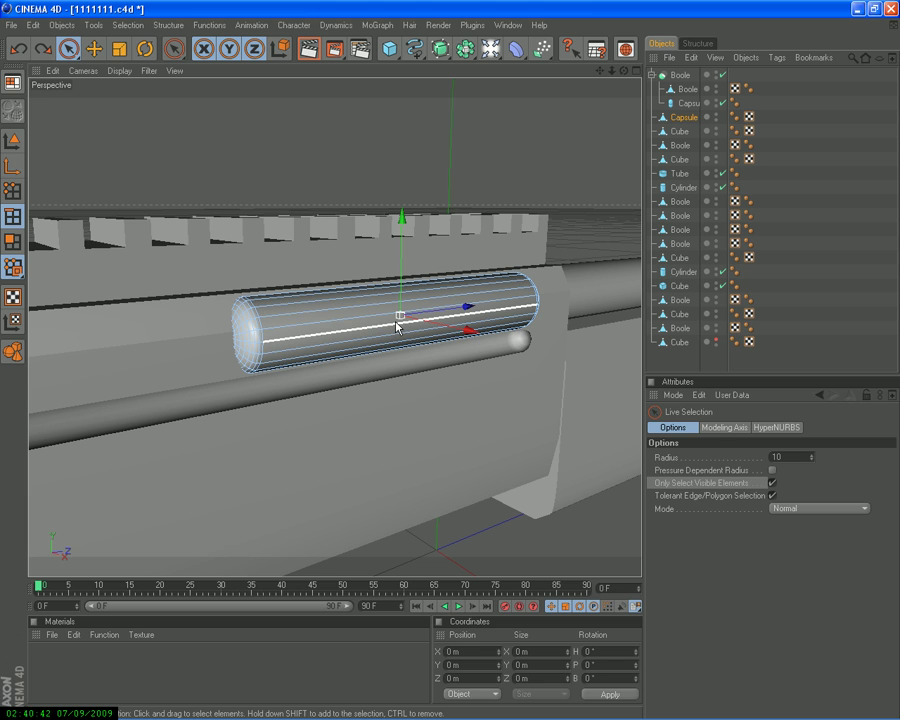
Redo the undone edits to bring the rod back, then undo one step
click(43, 48)
click(43, 48)
click(43, 48)
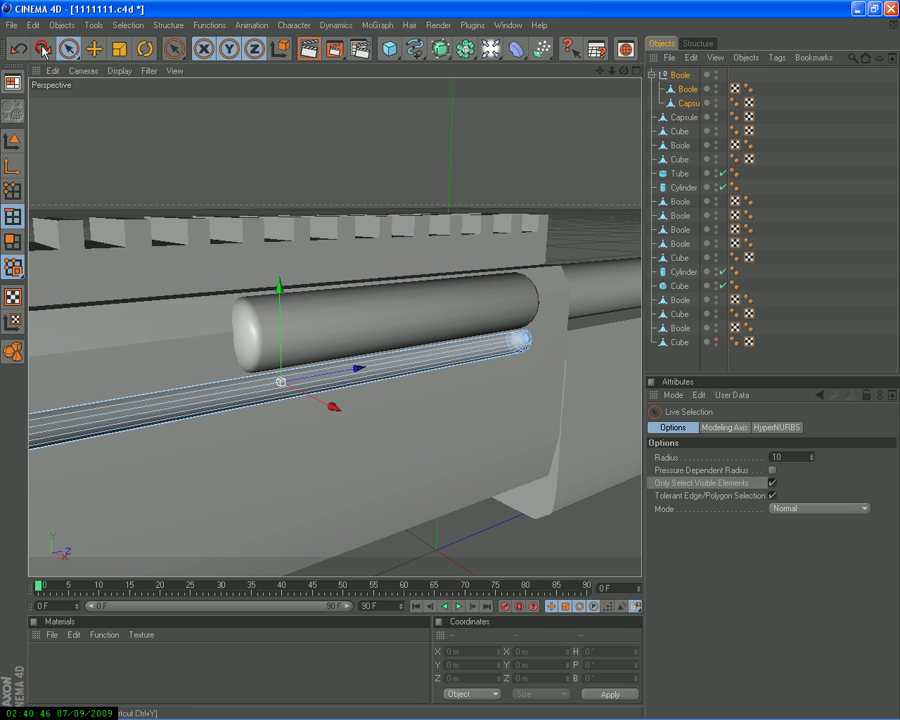
click(43, 48)
click(43, 48)
click(43, 48)
click(43, 48)
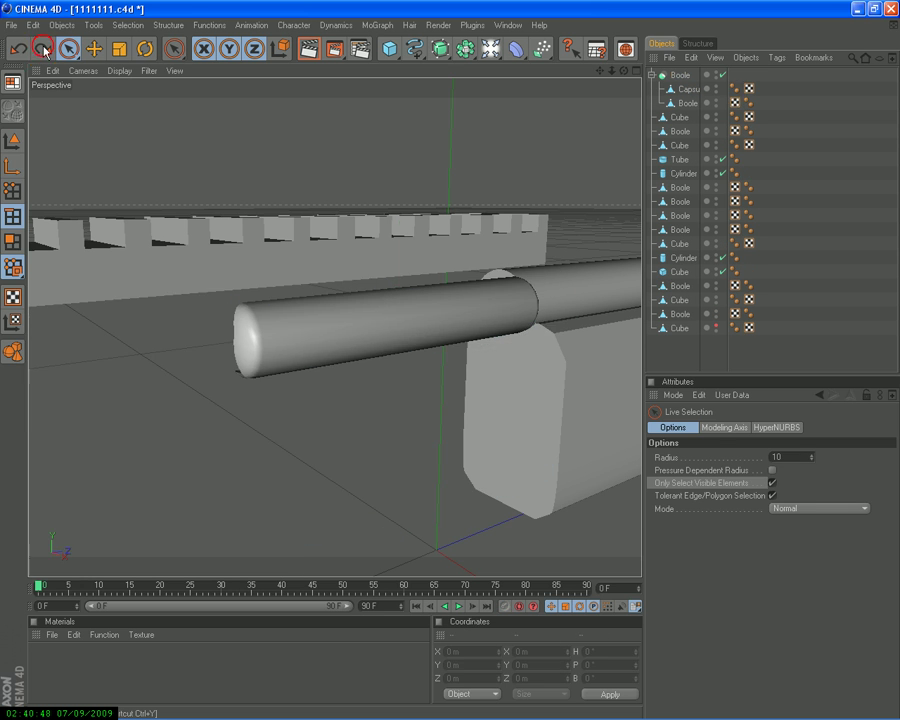
click(43, 48)
click(43, 48)
click(20, 48)
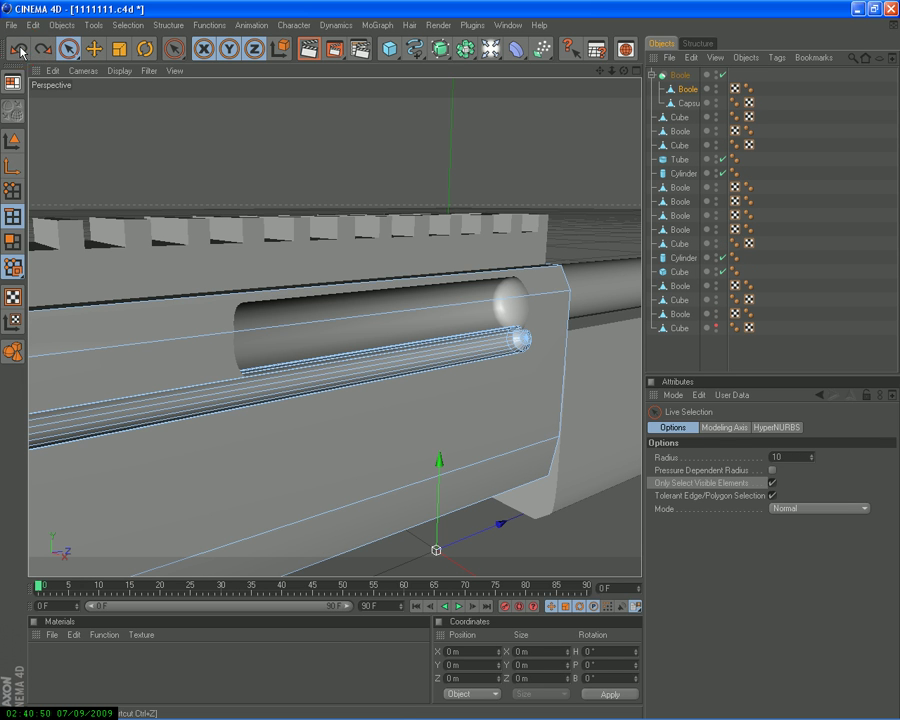
Hide the Boolean's extra edges and select the Boole group with its Capsule and receiver children
click(688, 90)
click(688, 103)
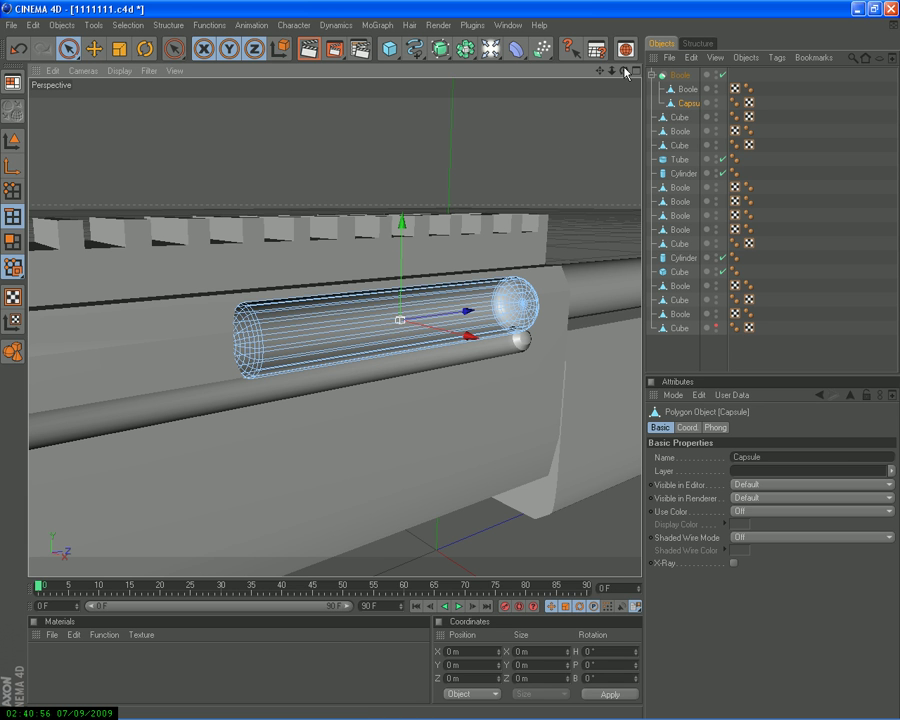
drag(624, 72, 620, 76)
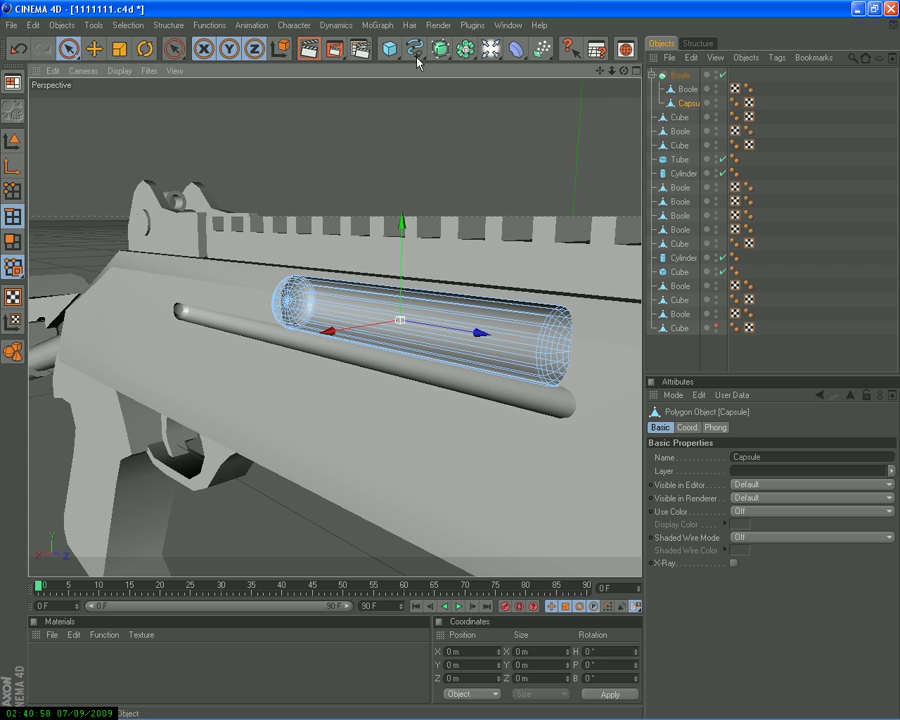
shift+click(660, 92)
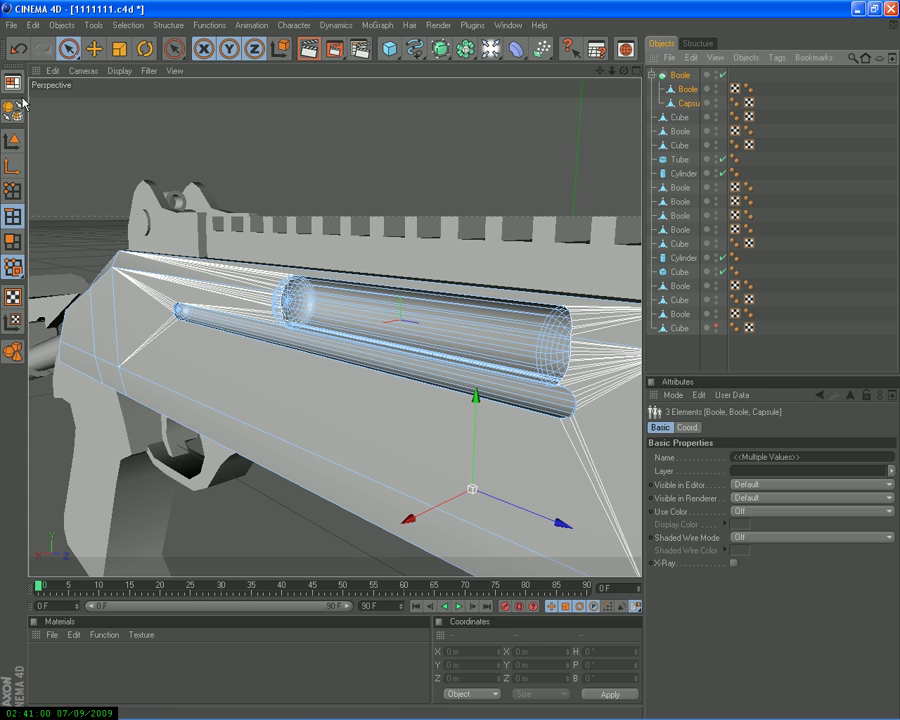
click(686, 77)
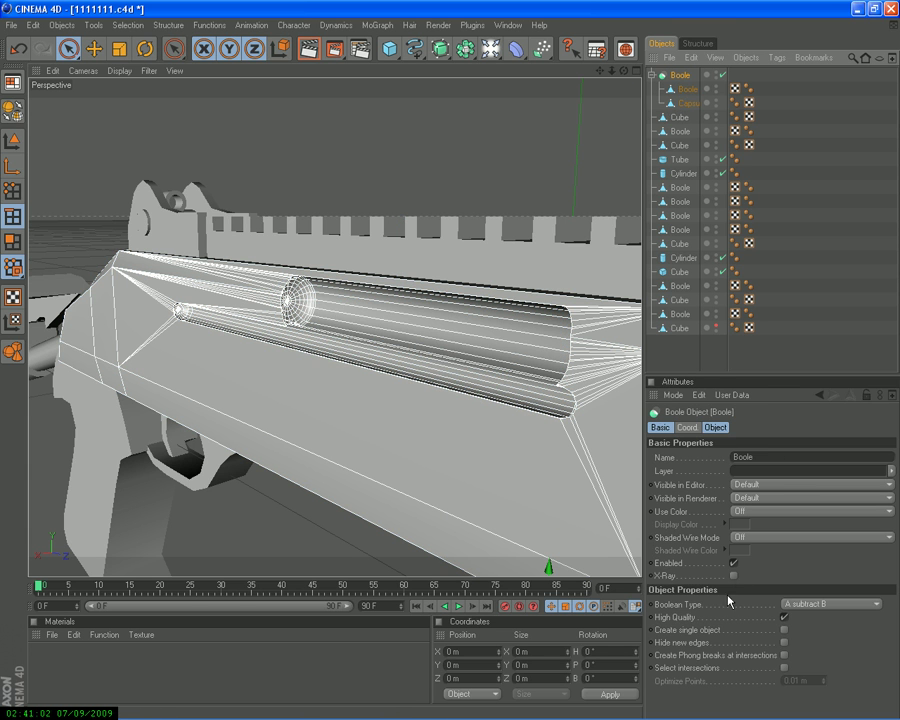
click(784, 642)
click(688, 103)
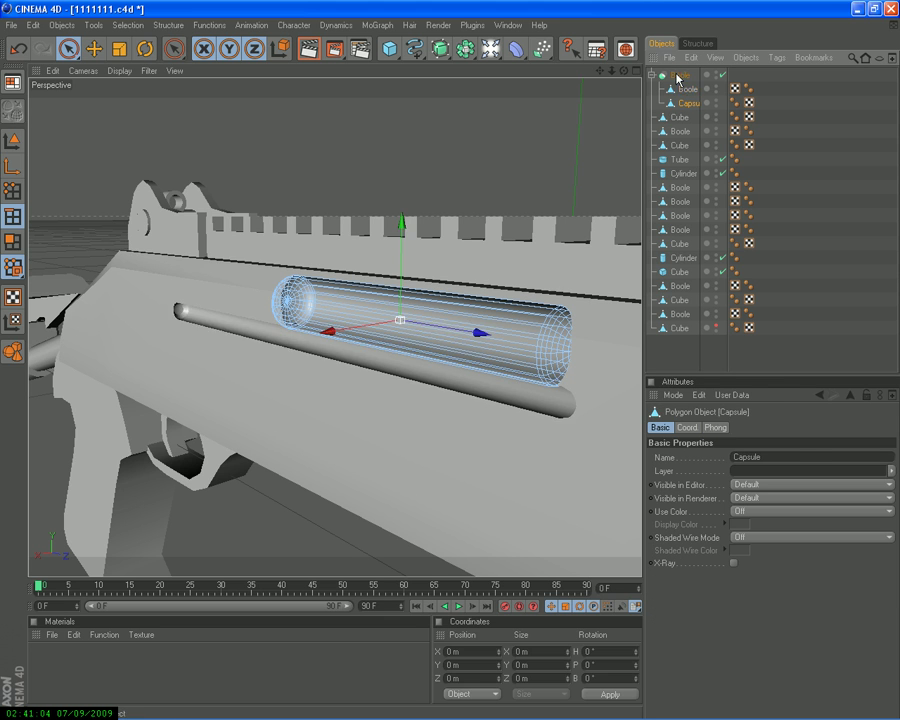
shift+click(680, 75)
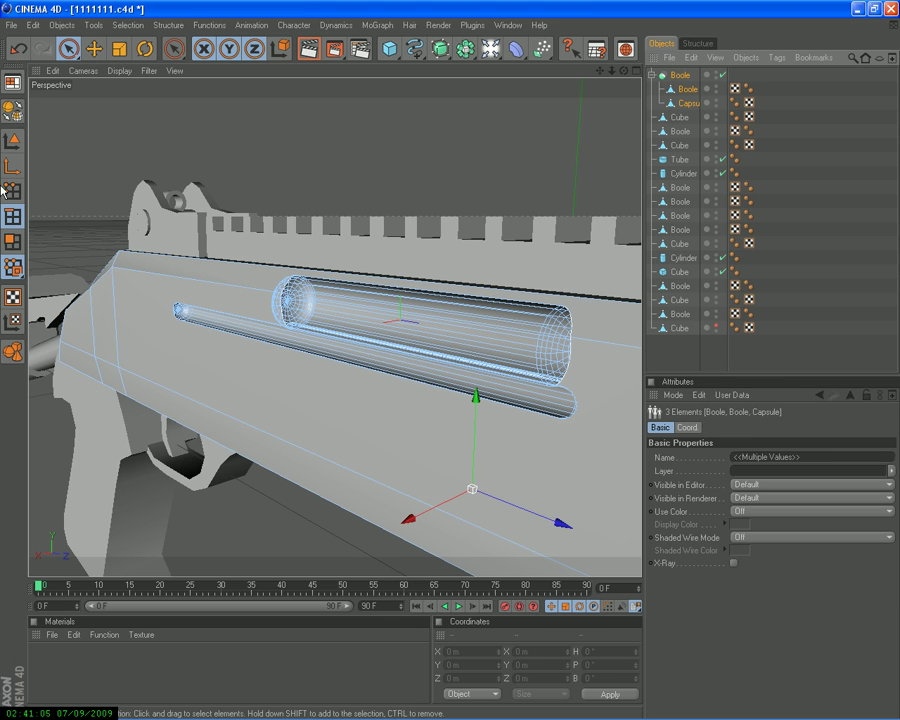
click(677, 104)
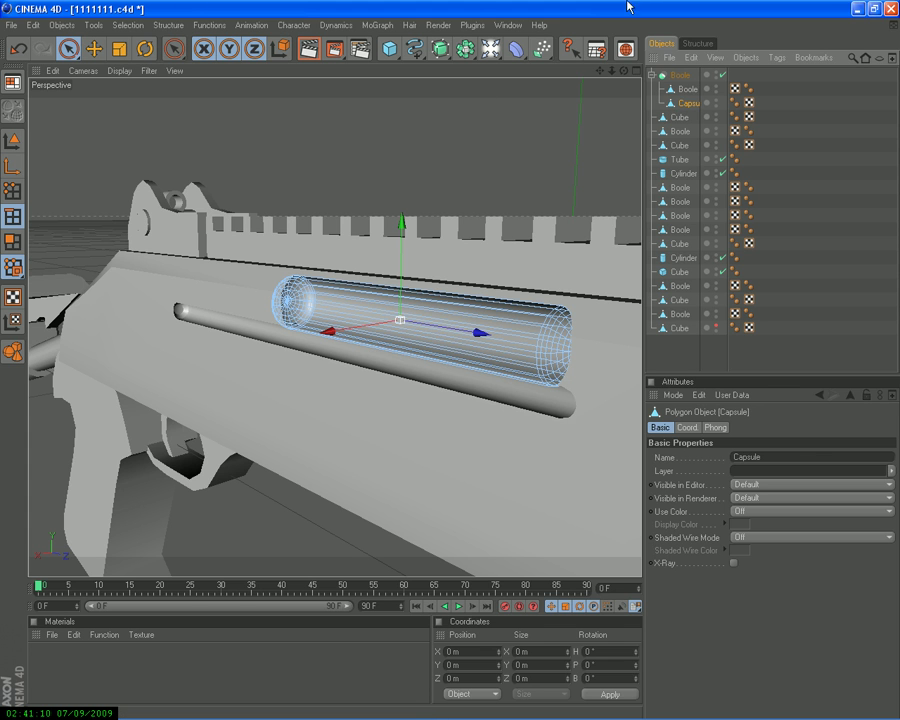
shift+click(679, 79)
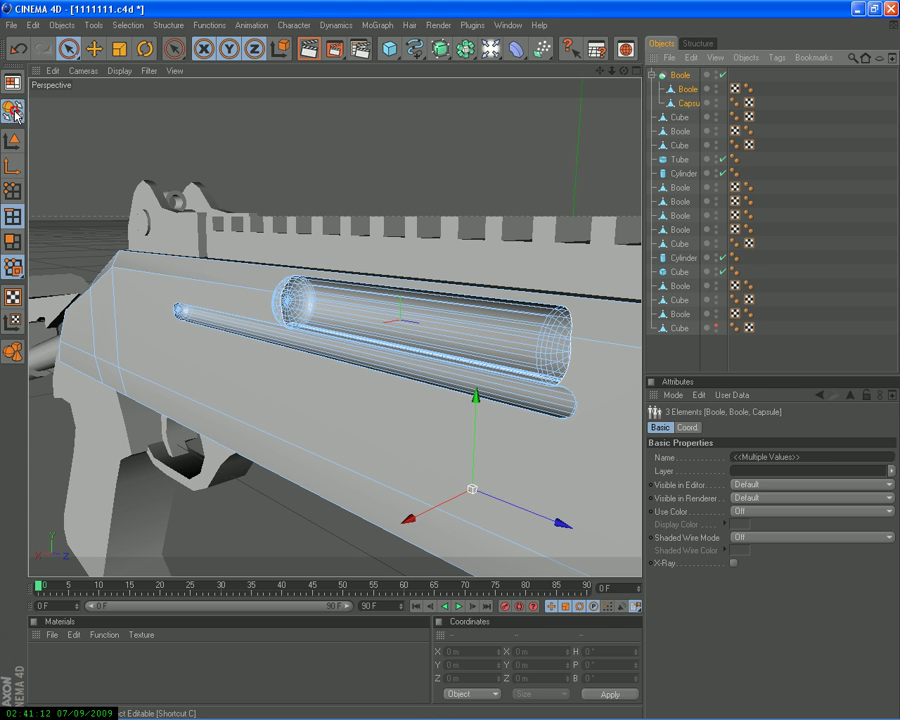
click(679, 75)
click(684, 103)
shift+click(675, 79)
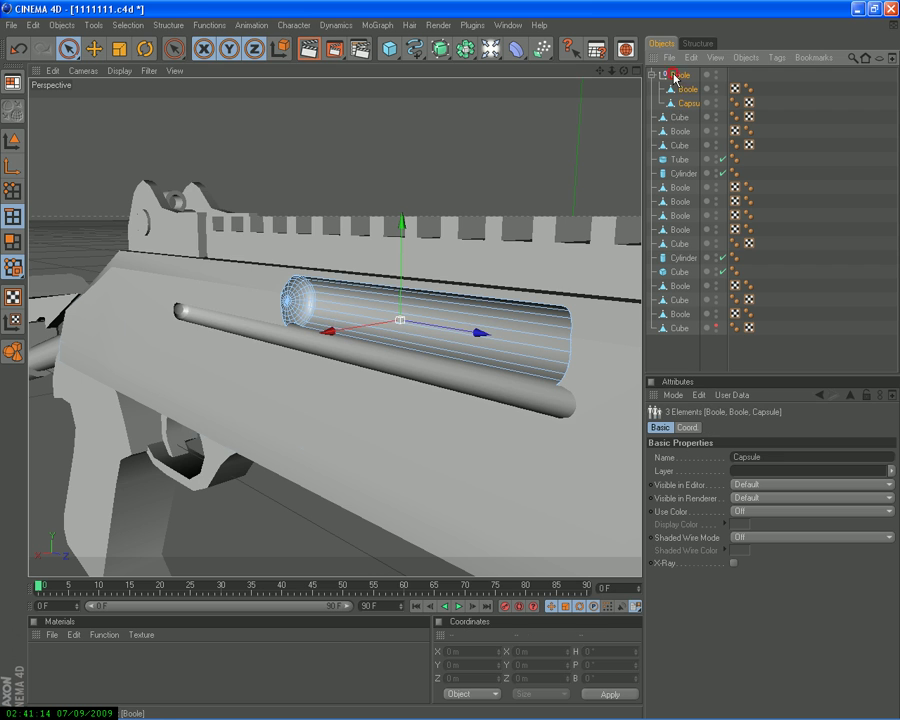
Connect the selection into one polygon mesh, delete the old Boole group, and paste the Capsule back
click(210, 25)
click(237, 95)
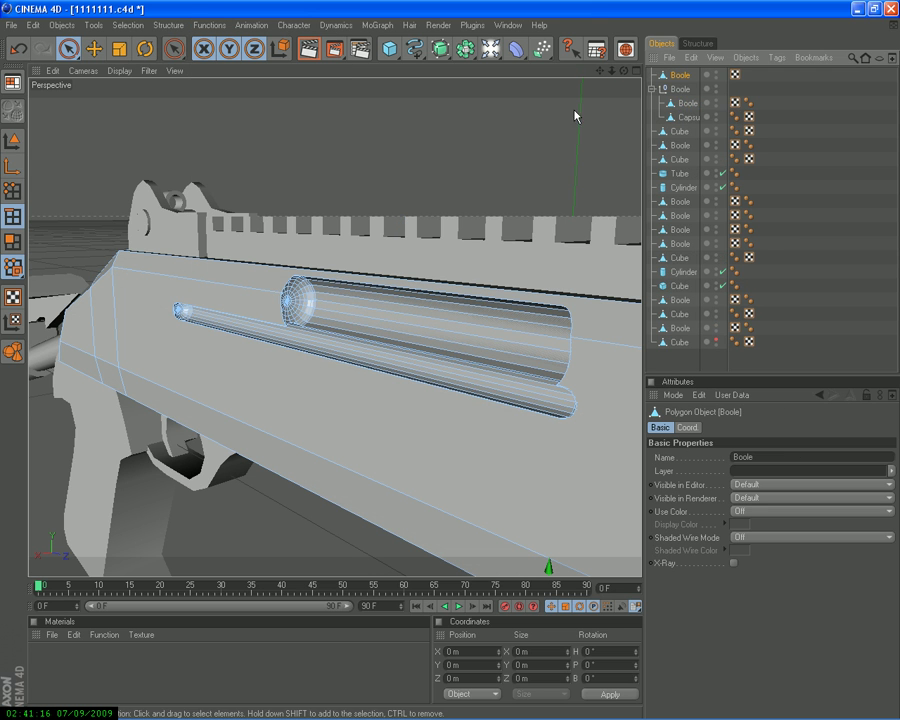
click(750, 103)
click(677, 89)
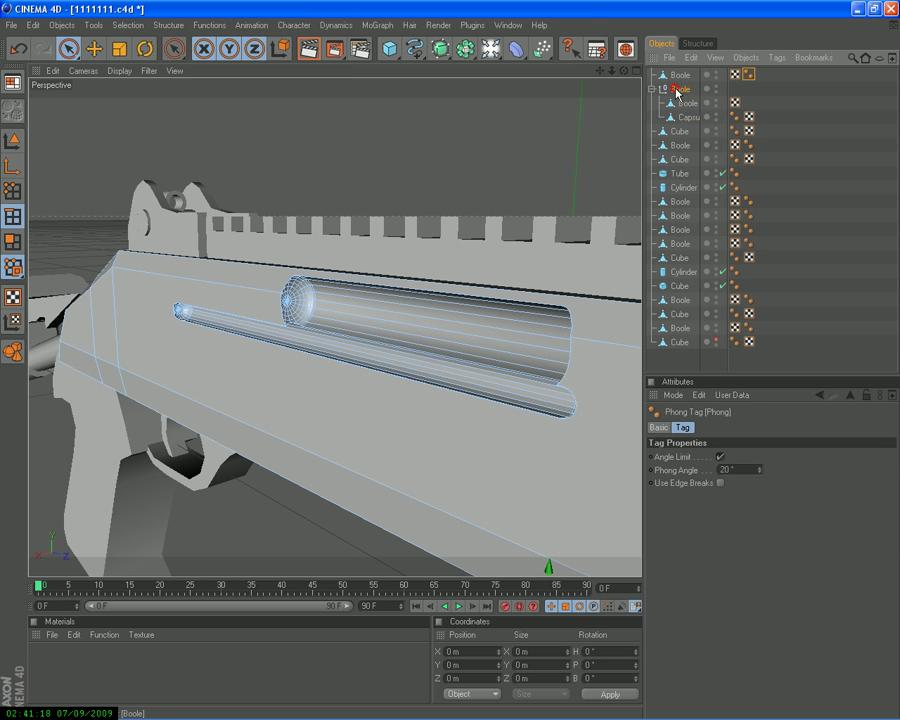
key(Delete)
click(679, 75)
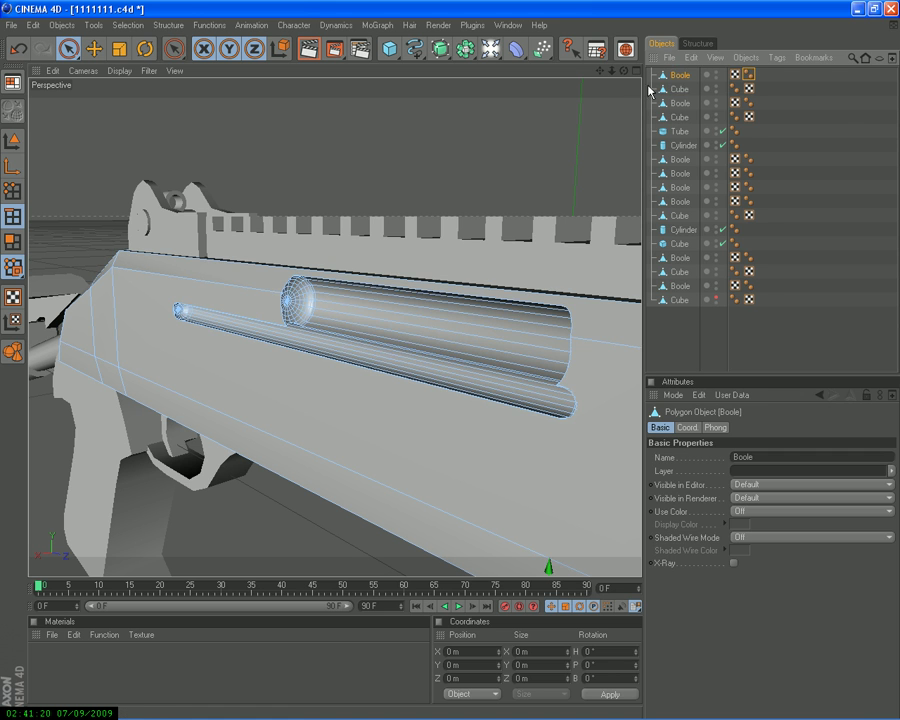
key(ctrl+v)
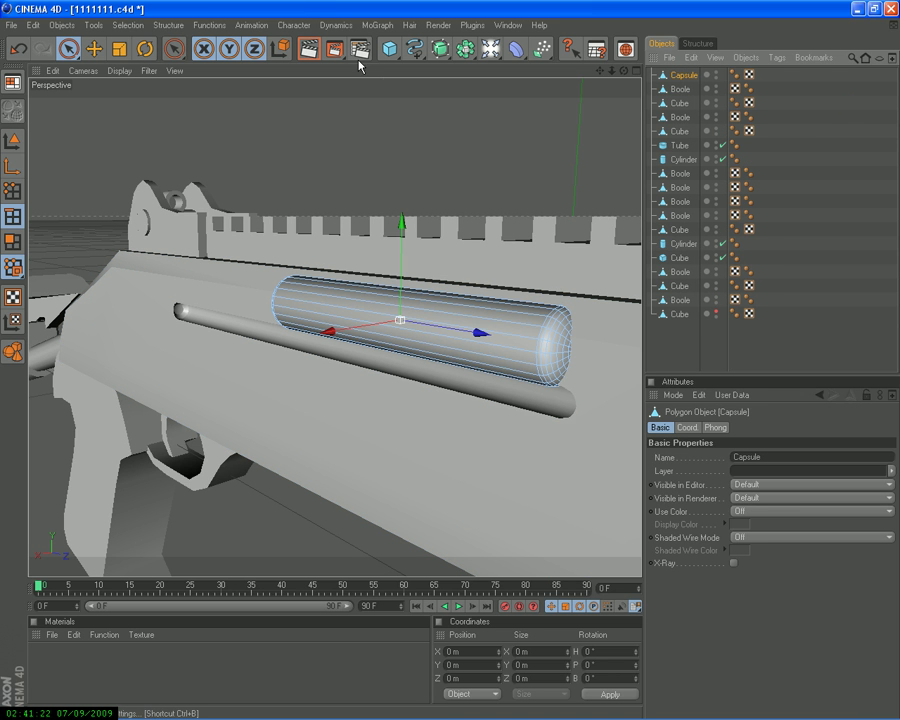
Add a new Boole and place the Capsule and merged mesh inside it
drag(496, 52, 540, 66)
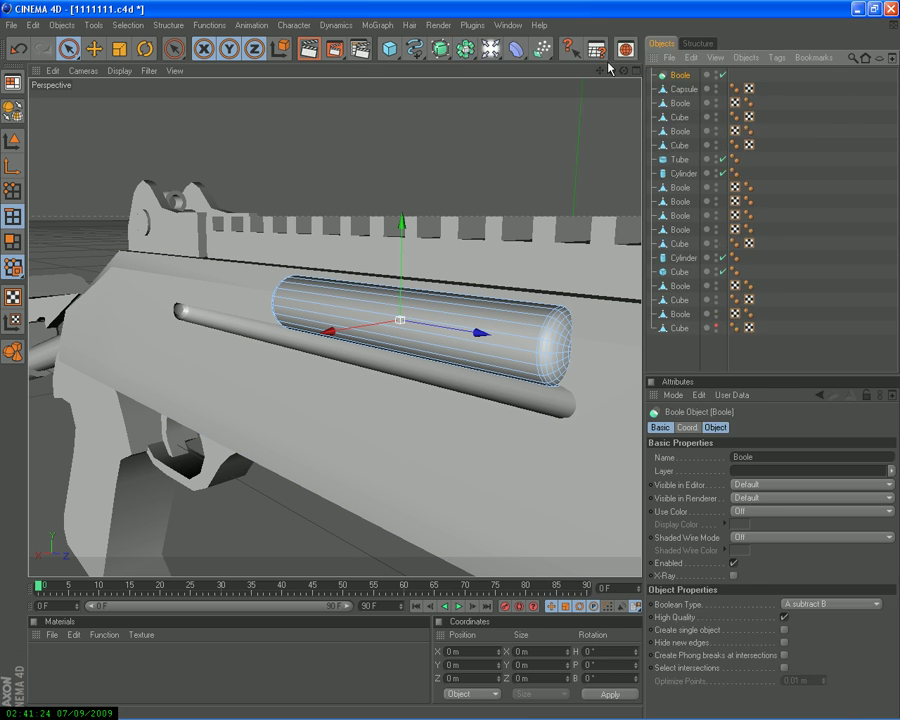
mouse_move(682, 89)
mouse_down()
mouse_move(670, 88)
mouse_move(676, 78)
mouse_up()
click(685, 103)
click(450, 366)
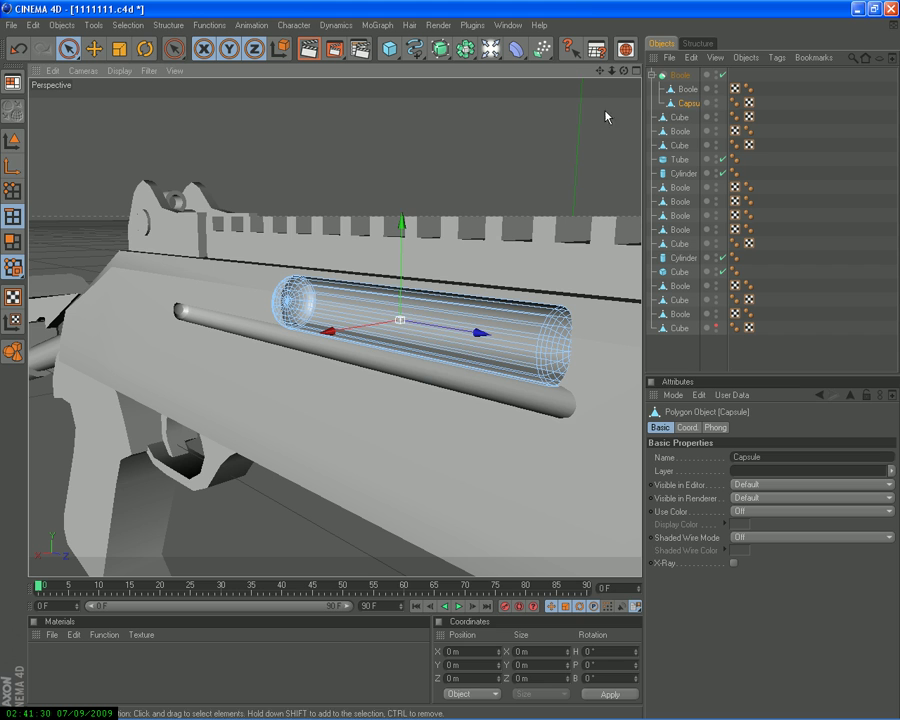
Move the Capsule along Y to set the recess depth, ending at Y 50.834 m
click(12, 146)
drag(450, 350, 450, 367)
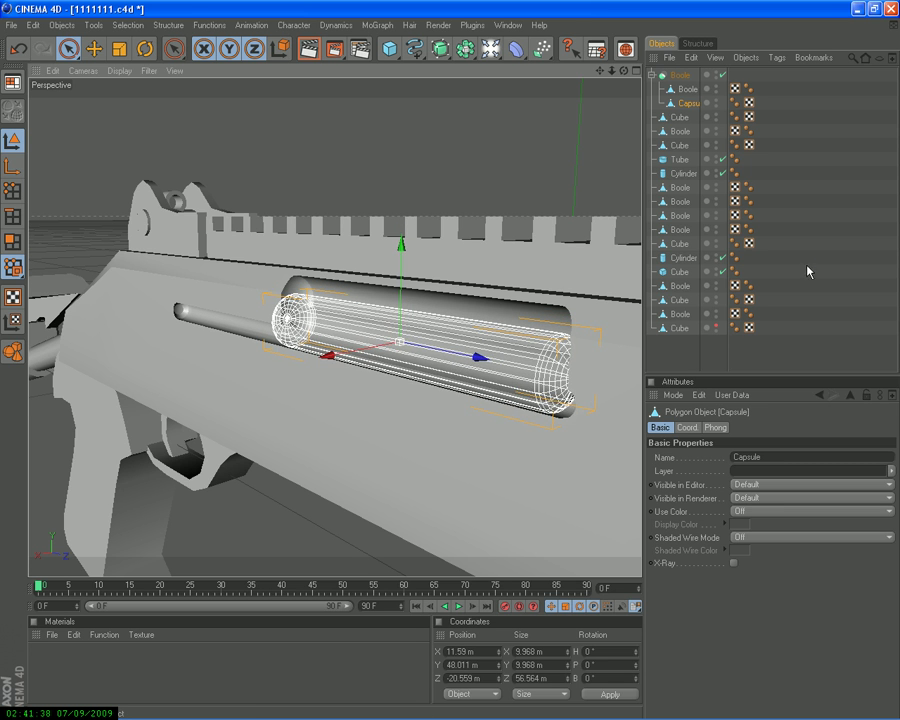
click(547, 310)
mouse_move(637, 137)
alt+mouse_down()
mouse_move(442, 368)
mouse_move(453, 366)
mouse_move(436, 52)
alt+mouse_up()
click(421, 330)
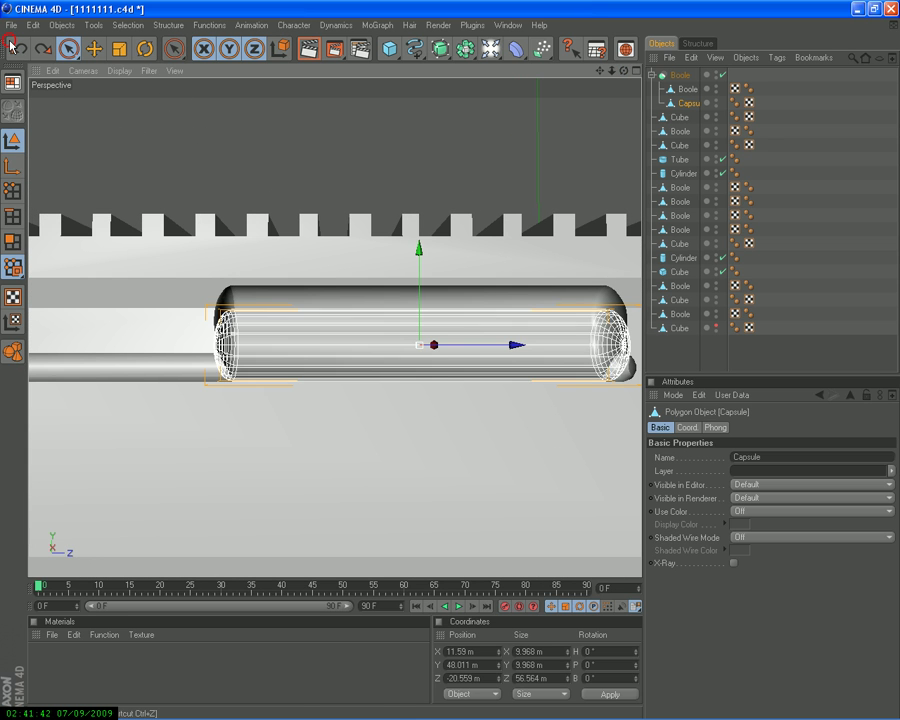
drag(420, 256, 454, 368)
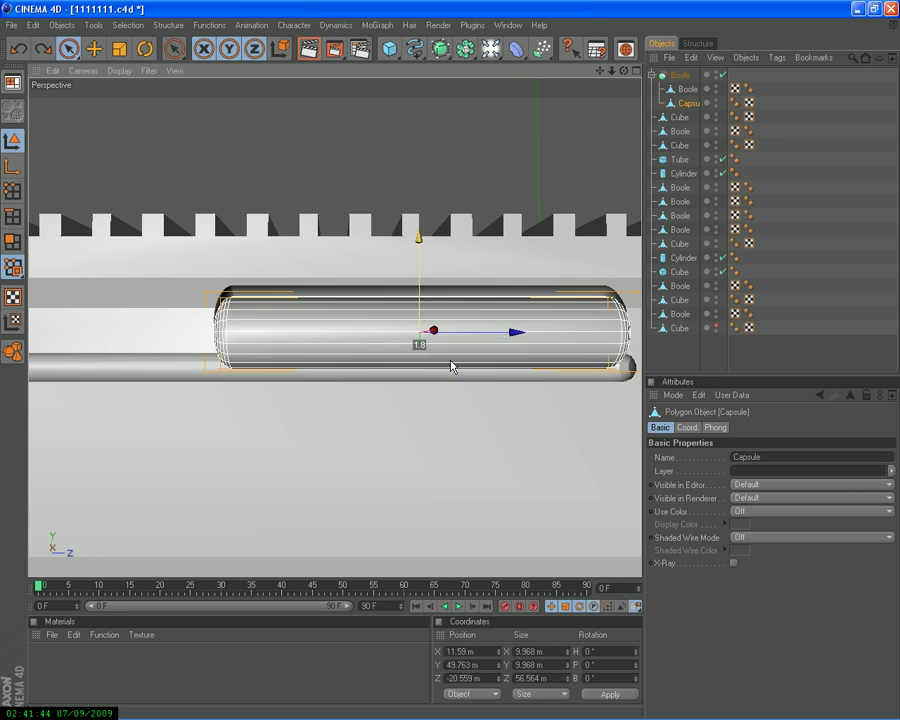
click(636, 114)
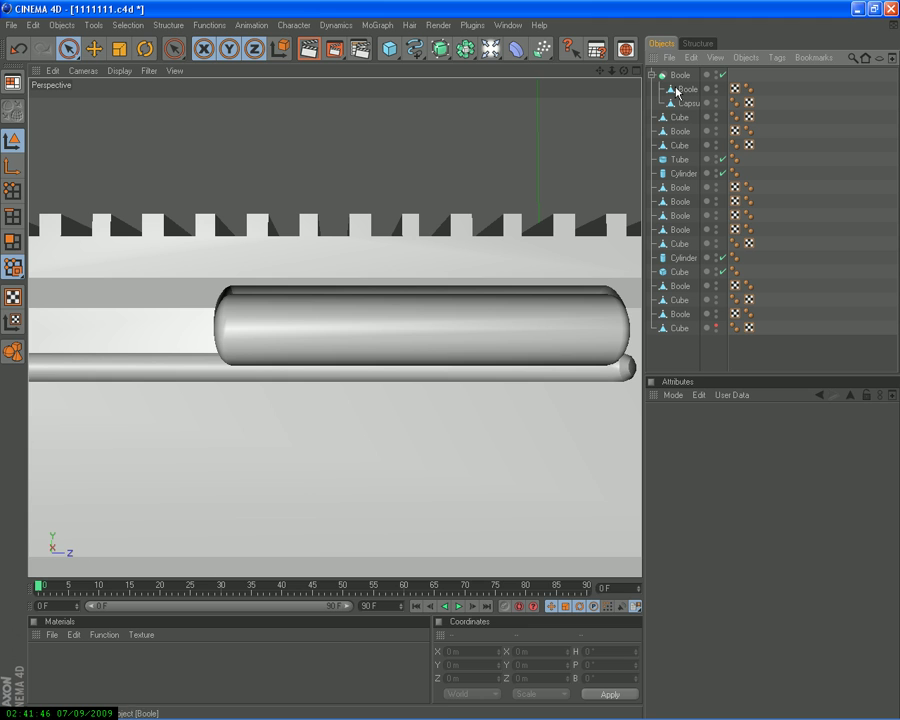
click(17, 47)
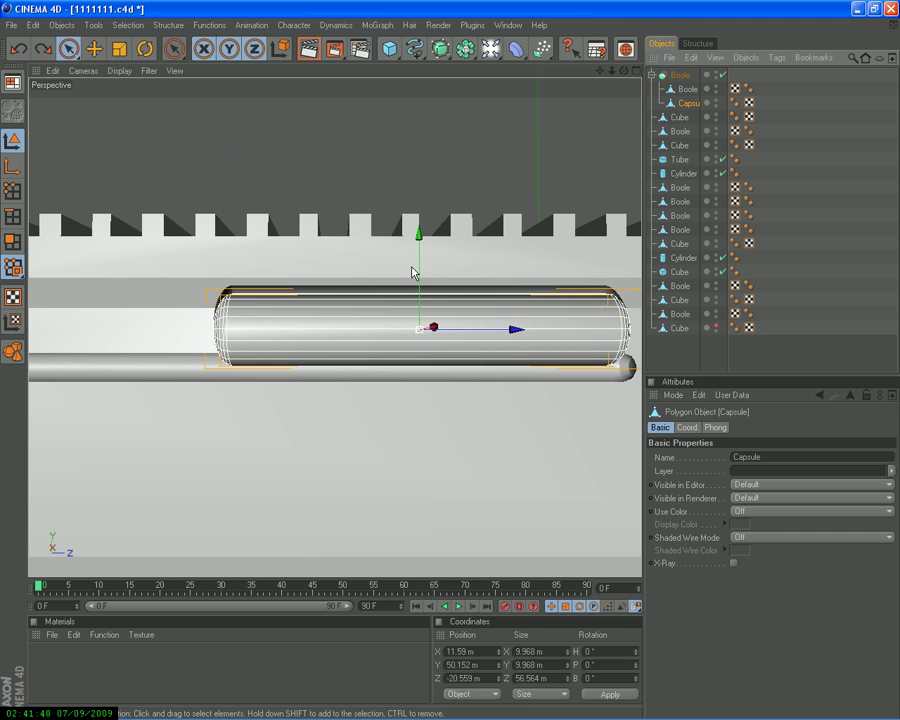
drag(413, 271, 452, 367)
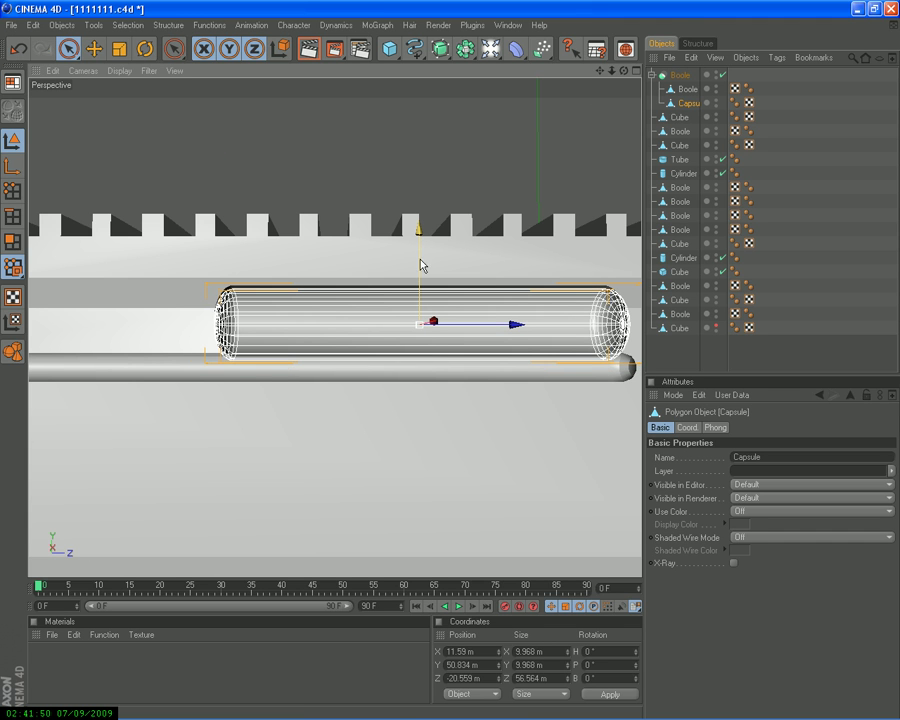
click(785, 187)
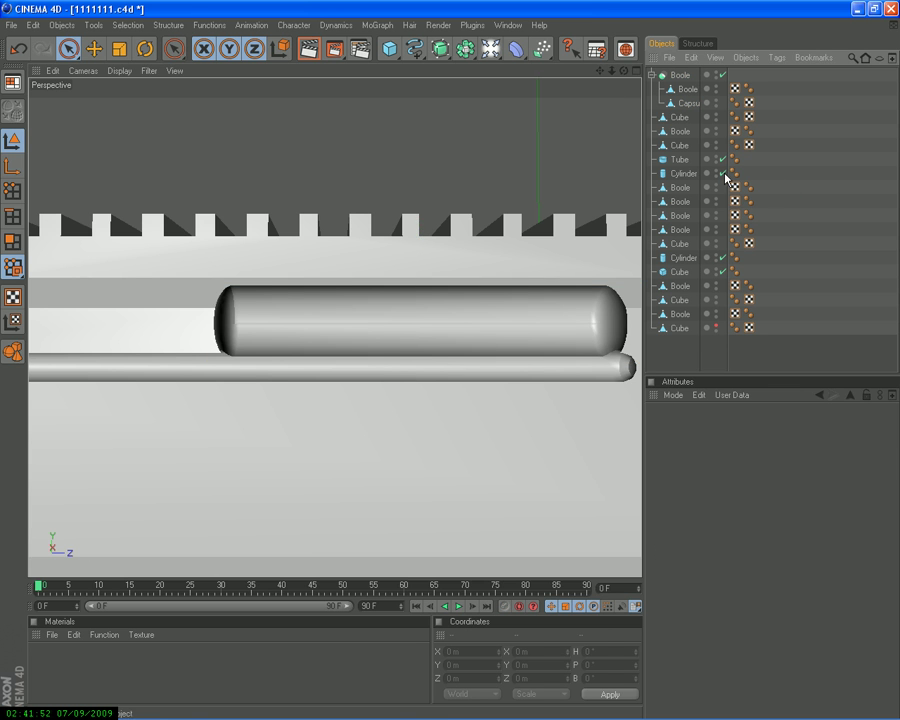
drag(614, 71, 451, 367)
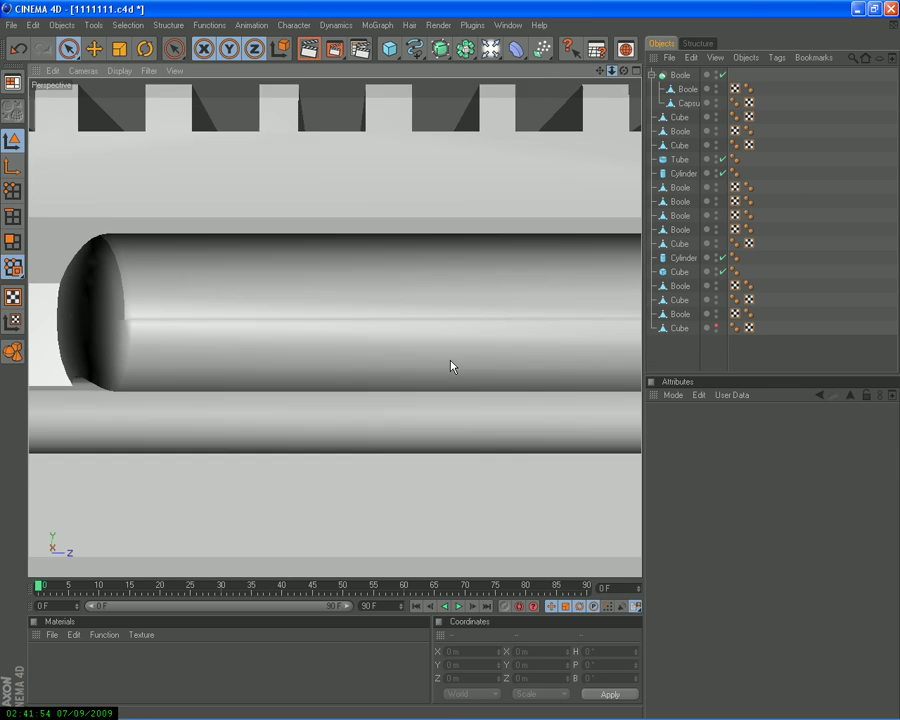
drag(622, 71, 452, 367)
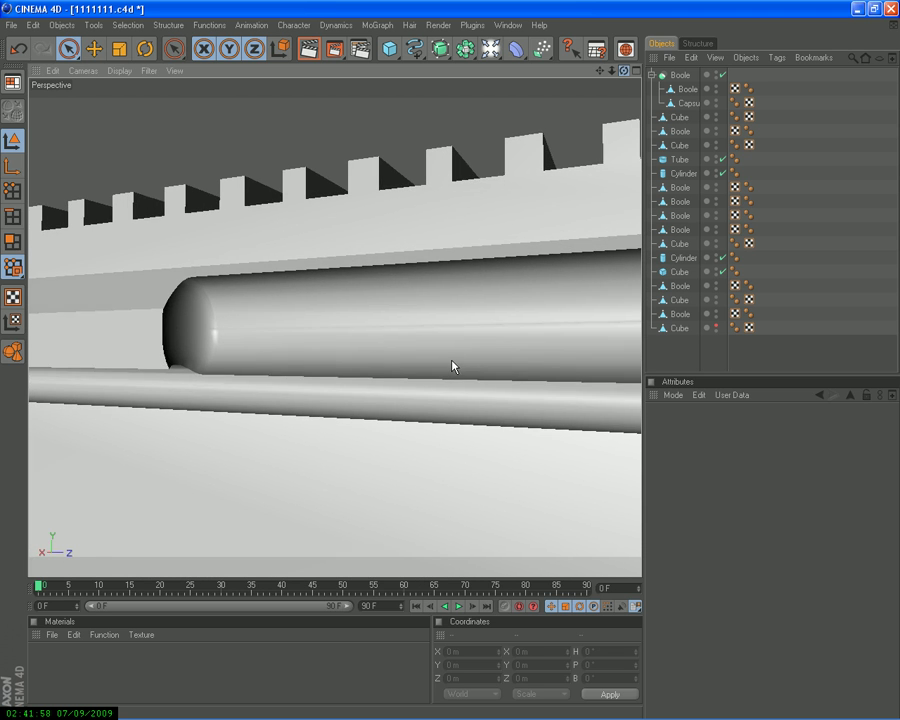
Undo the Capsule moves and the recess Boole setup, then redo once to restore the Capsule
click(18, 50)
click(18, 50)
click(18, 50)
click(18, 50)
click(18, 50)
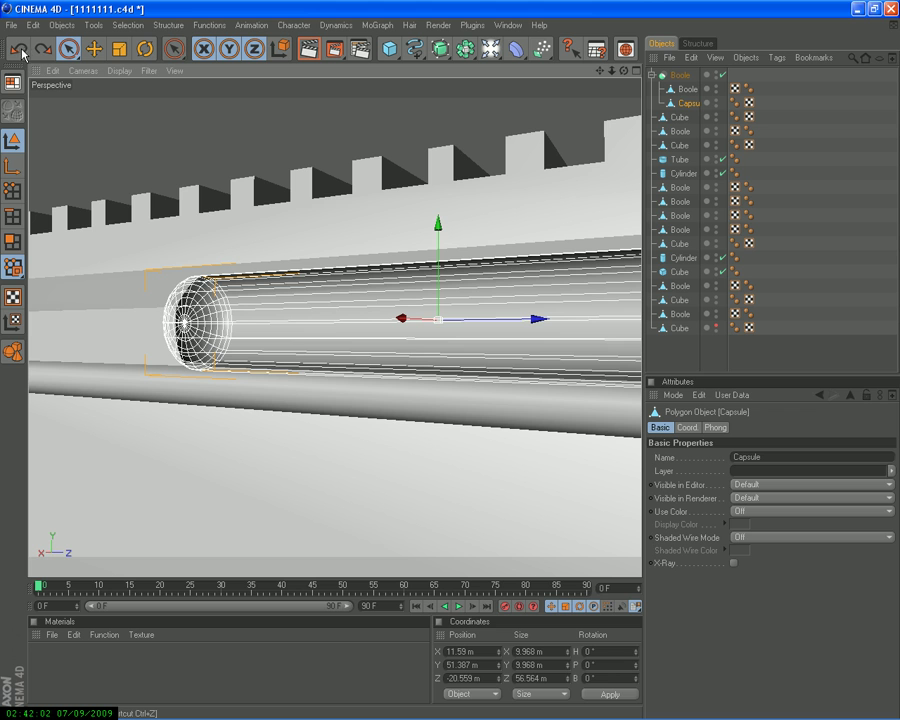
click(11, 51)
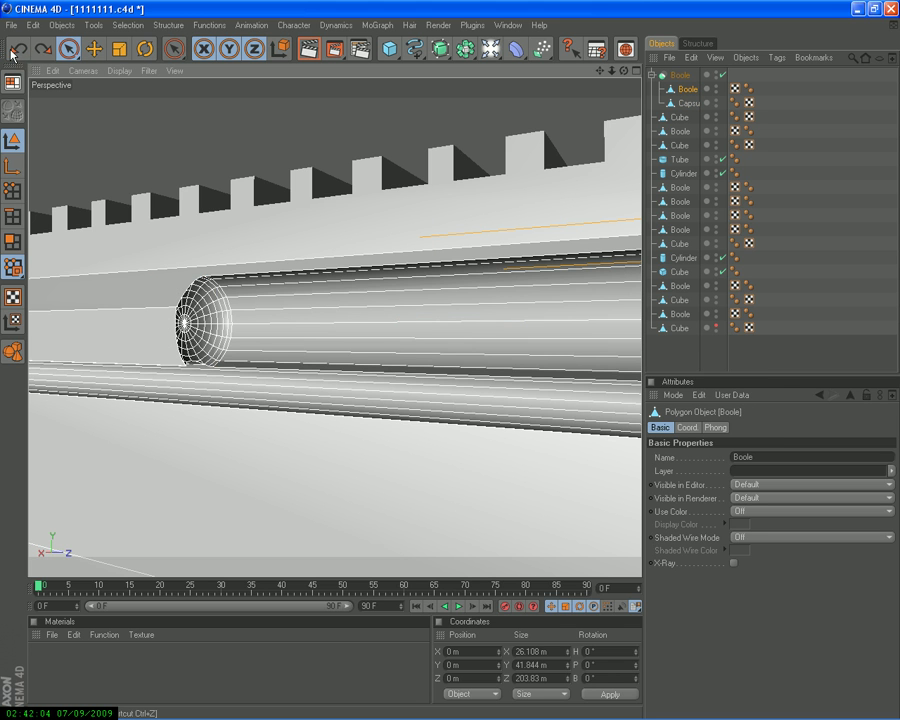
click(11, 51)
click(11, 51)
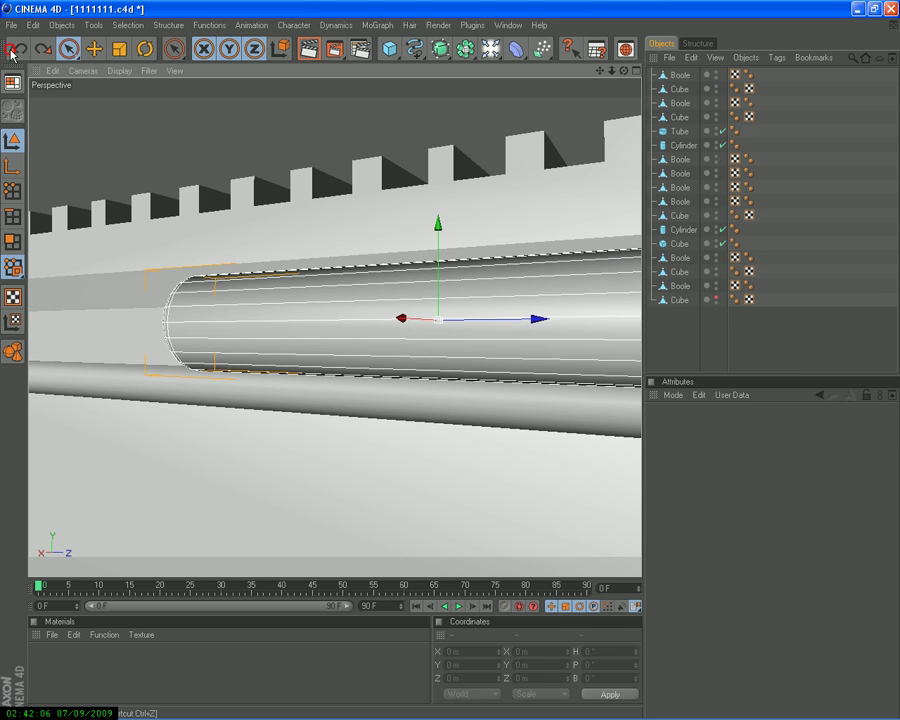
click(11, 51)
click(11, 51)
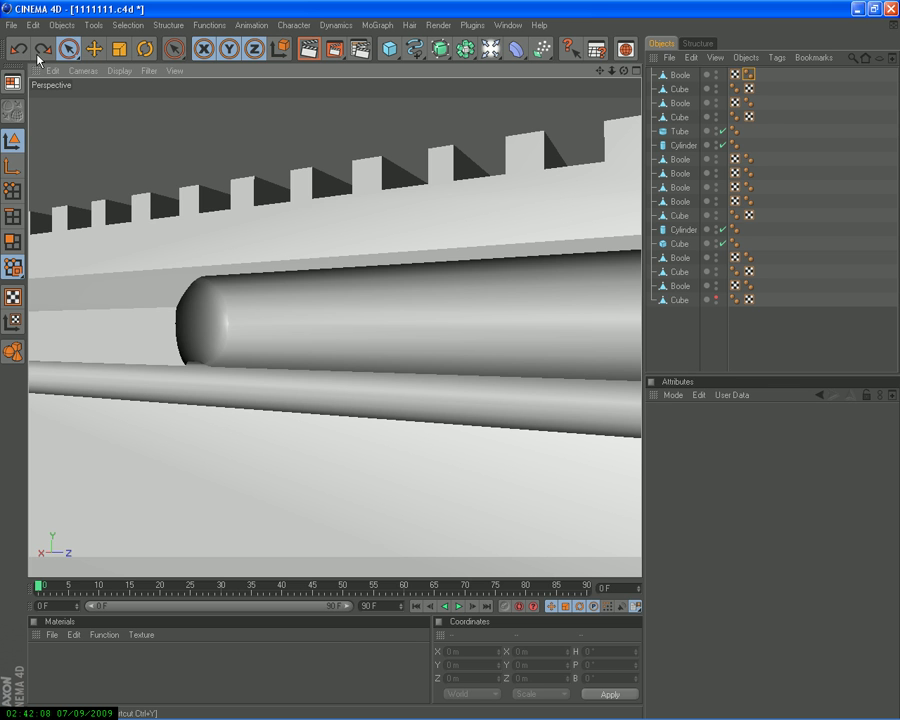
click(37, 58)
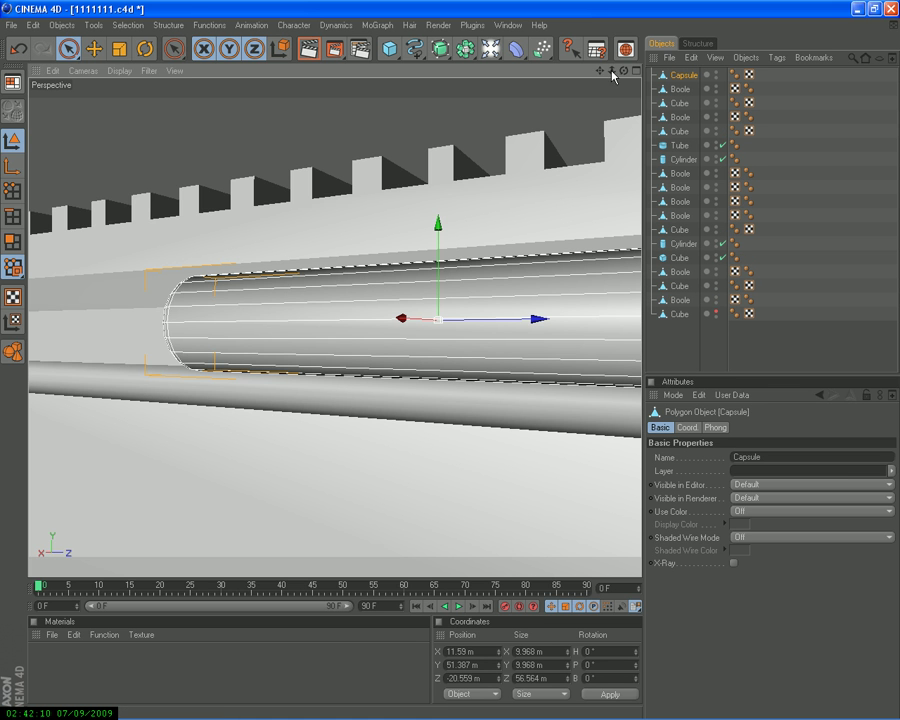
key(ctrl+y)
Shift the Capsule along X and scale it down to 9.968 m across, 69.969 m long
mouse_move(480, 366)
alt+mouse_down()
mouse_move(317, 358)
mouse_move(452, 364)
alt+mouse_up()
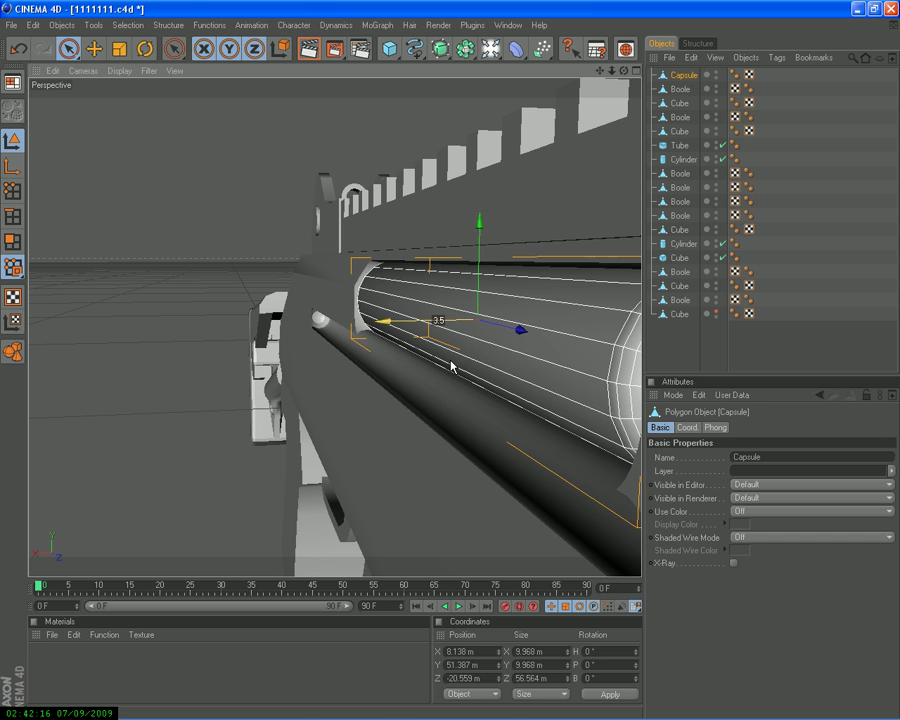
click(119, 48)
alt+drag(220, 310, 376, 352)
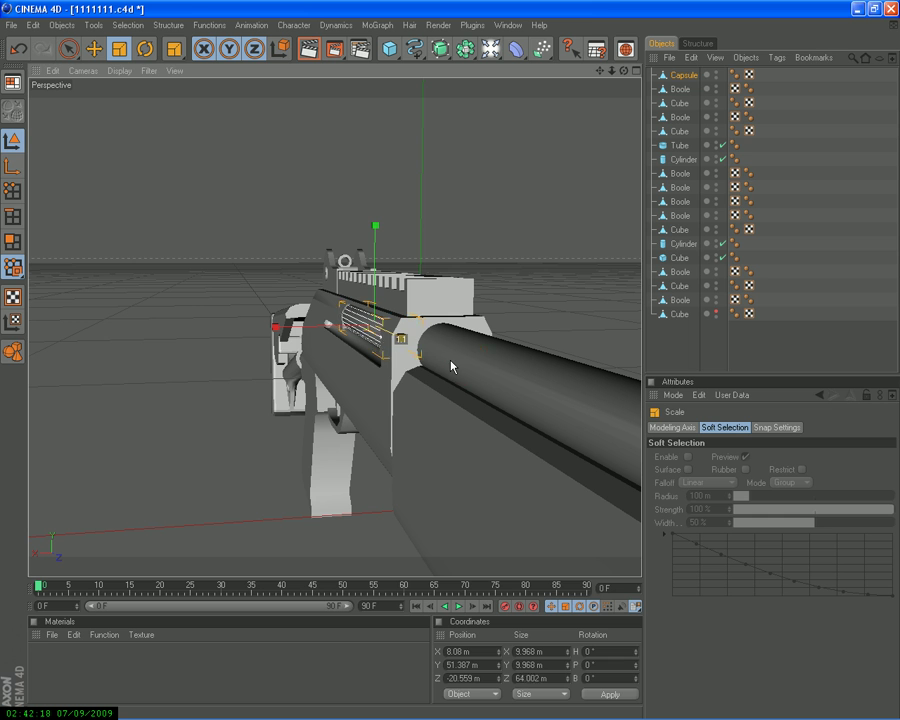
click(576, 172)
mouse_move(620, 77)
mouse_down()
mouse_move(444, 364)
mouse_move(457, 363)
mouse_up()
click(370, 325)
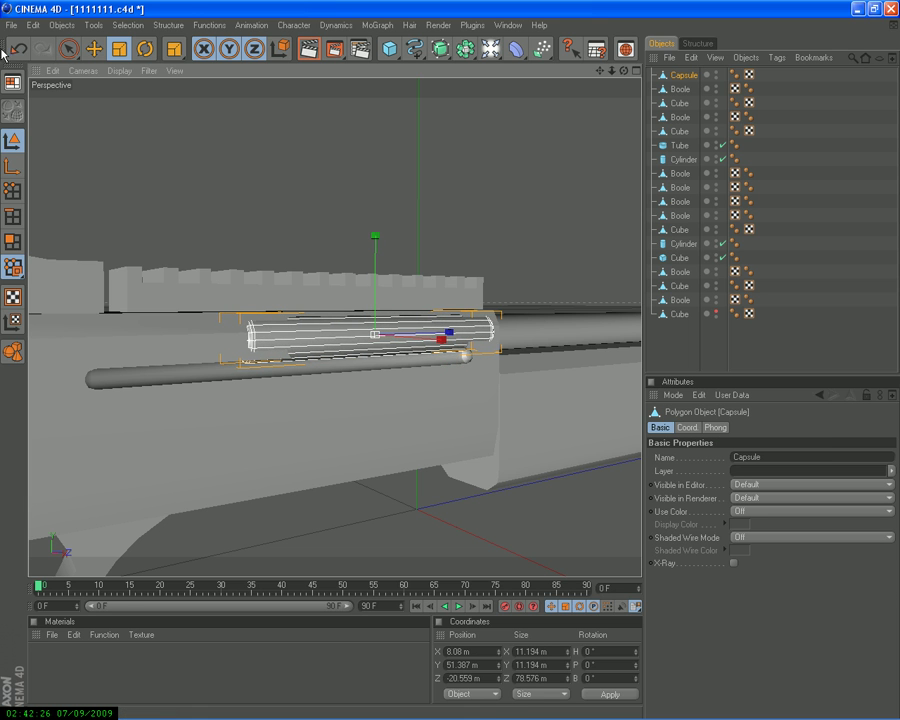
scroll(227, 321, up, 5)
scroll(229, 320, down, 3)
drag(231, 318, 144, 147)
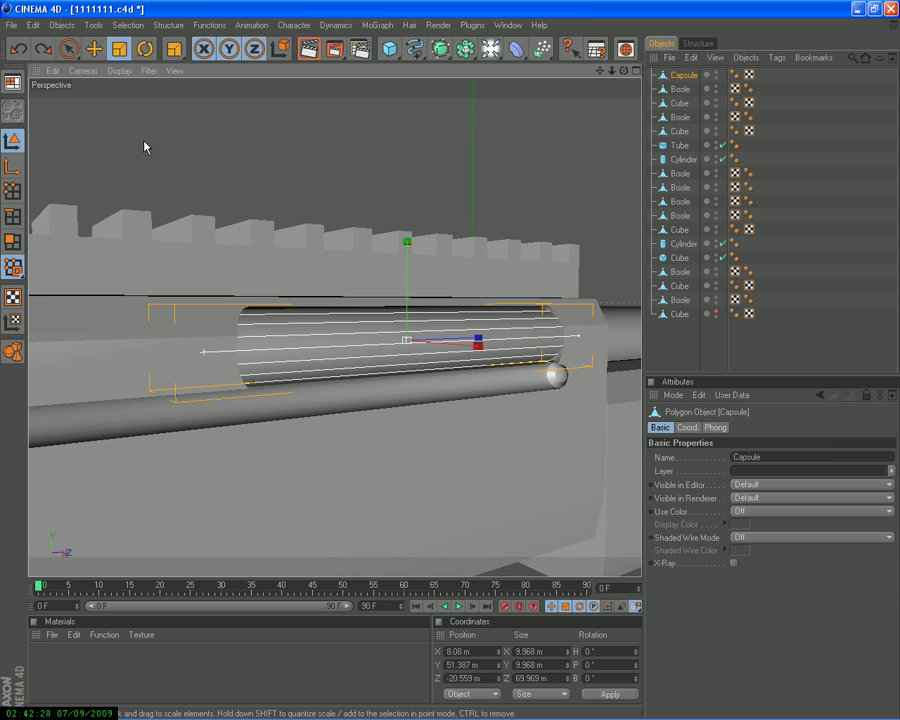
Try raising the Capsule along Y, undo that move, and orbit to view the recess
key(e)
drag(411, 244, 451, 366)
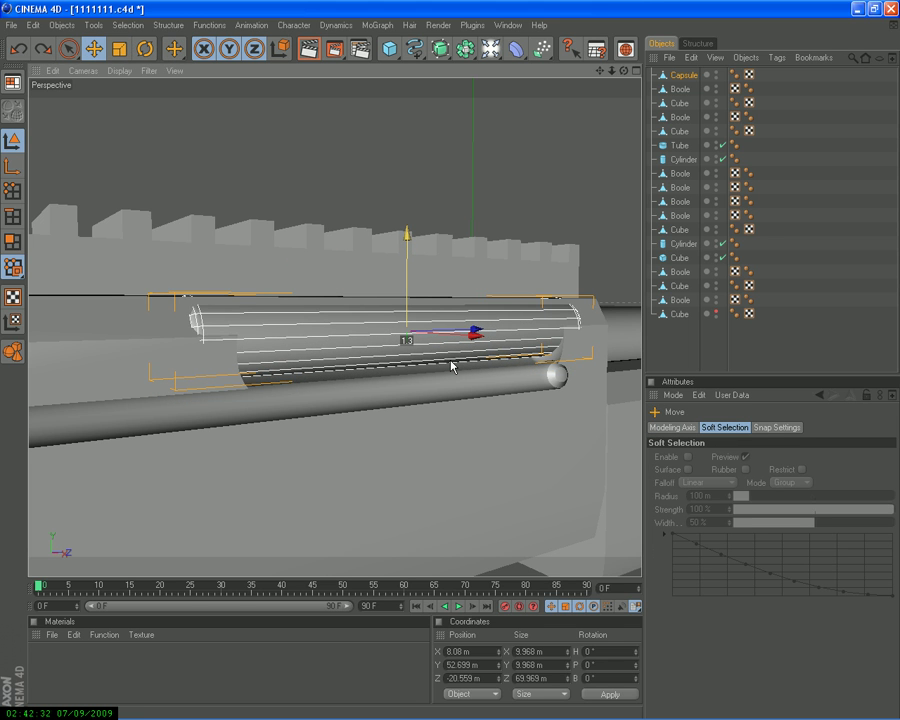
click(17, 48)
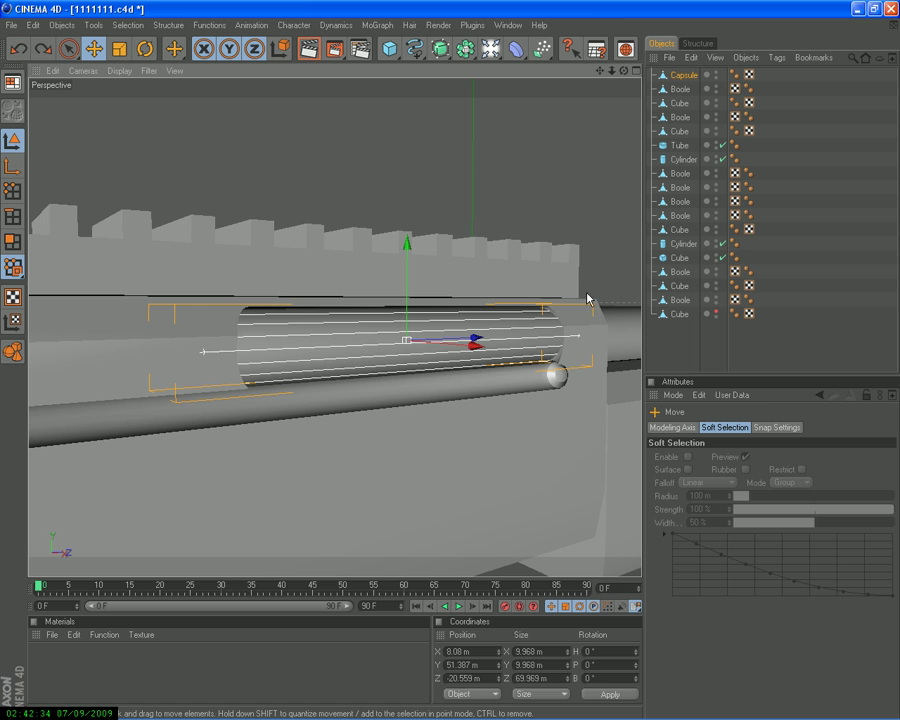
click(666, 357)
alt+drag(448, 368, 452, 362)
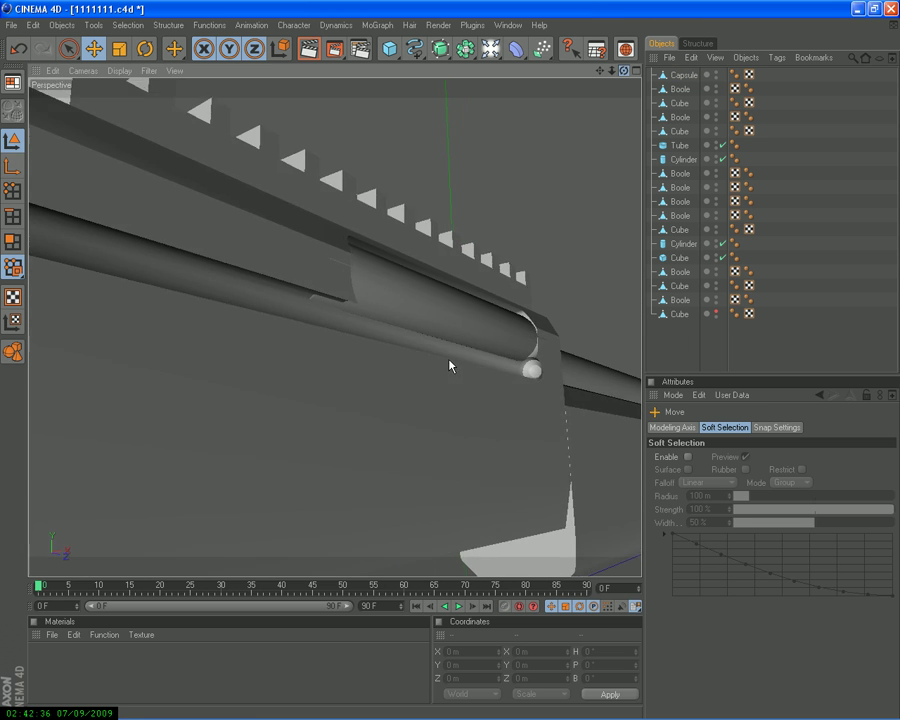
click(580, 712)
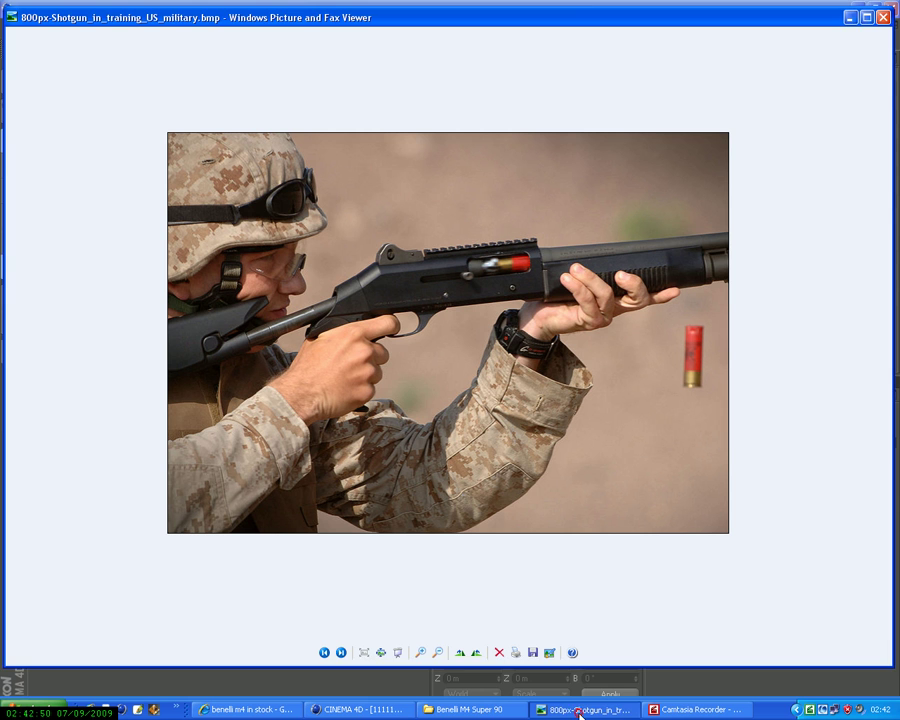
click(580, 716)
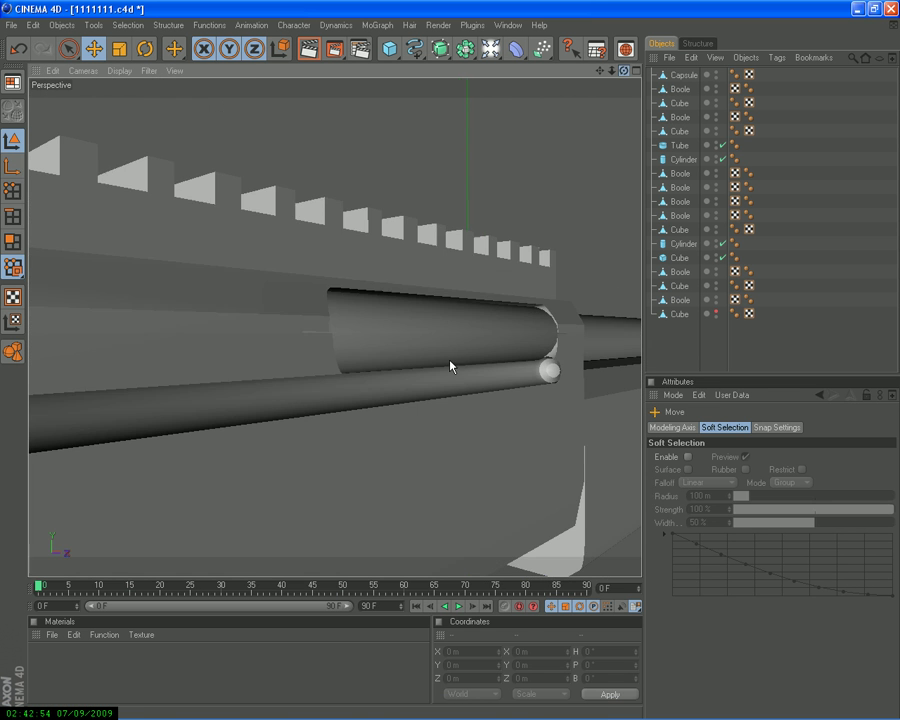
Orbit and frame the whole gun, then check the reference pictures
click(428, 338)
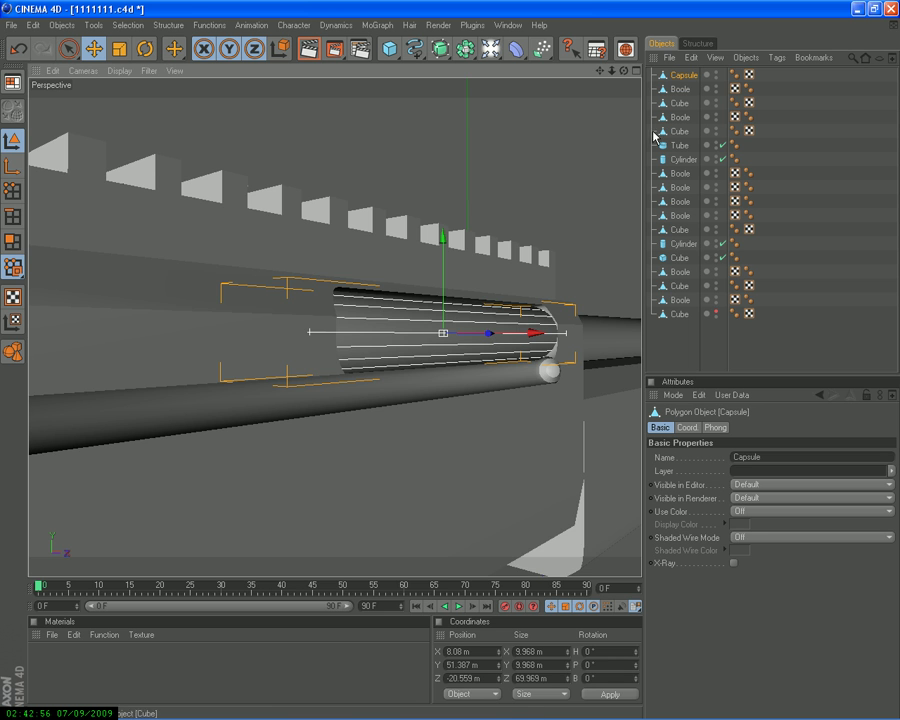
drag(630, 74, 452, 366)
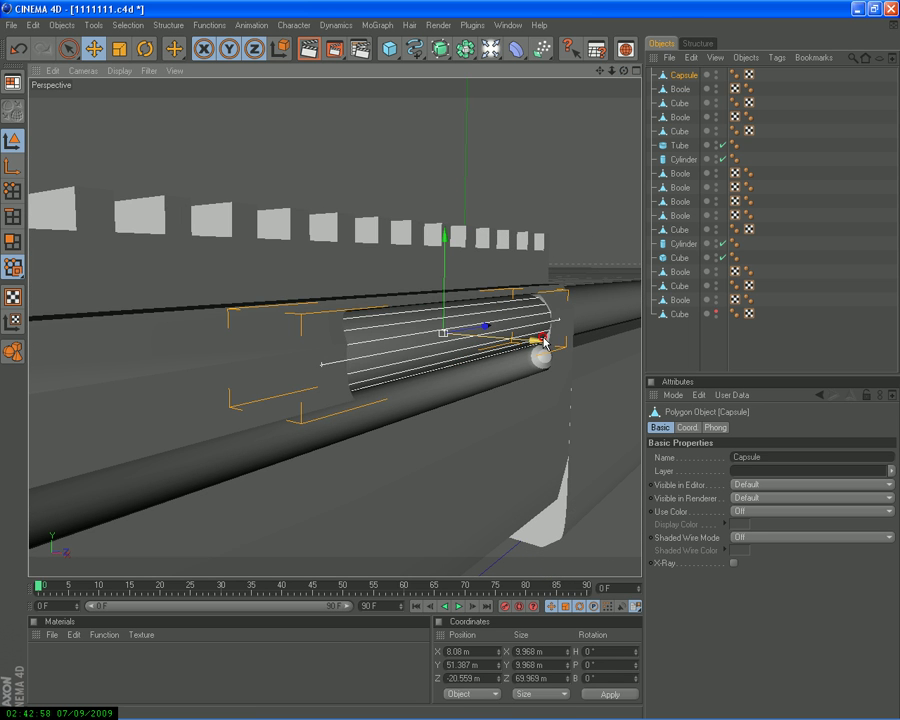
click(651, 358)
alt+drag(600, 390, 516, 425)
key(h)
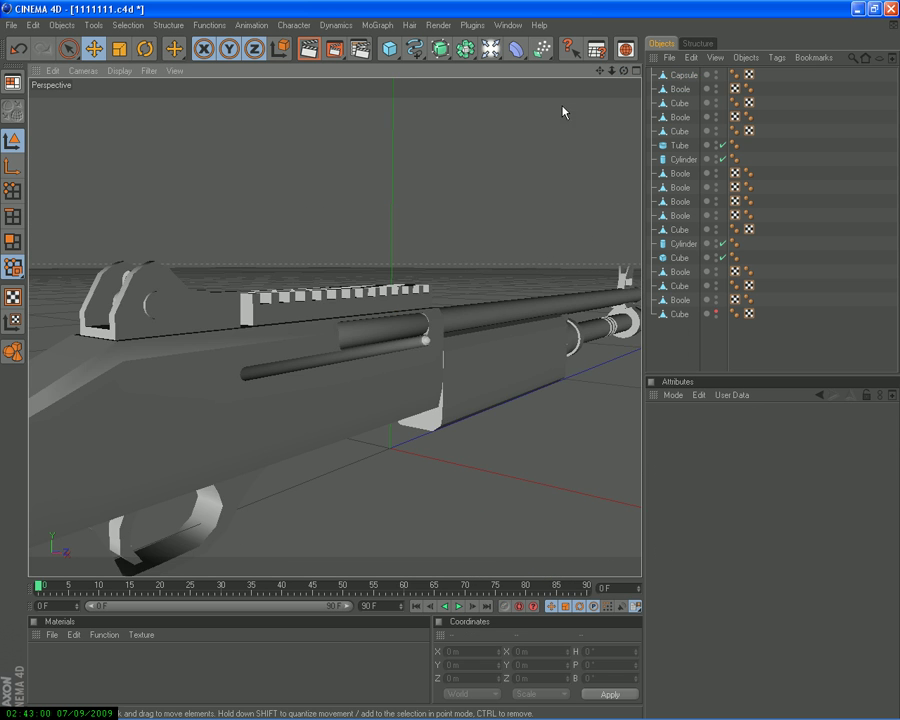
mouse_move(450, 362)
alt+mouse_down()
mouse_move(460, 376)
mouse_move(446, 364)
mouse_move(444, 340)
mouse_move(450, 362)
alt+mouse_up()
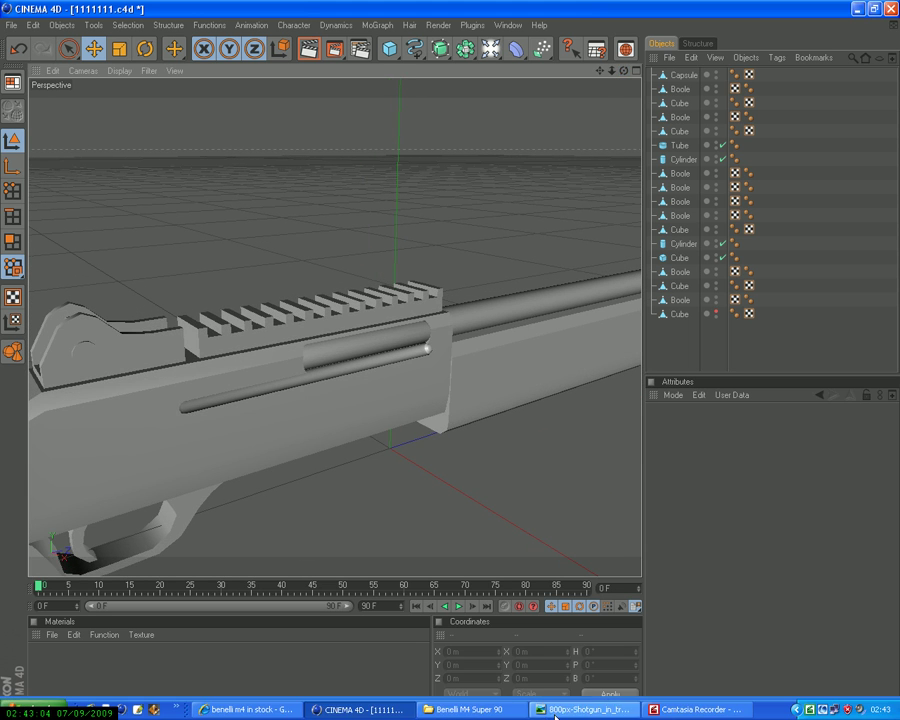
click(556, 704)
scroll(551, 686, down, 1)
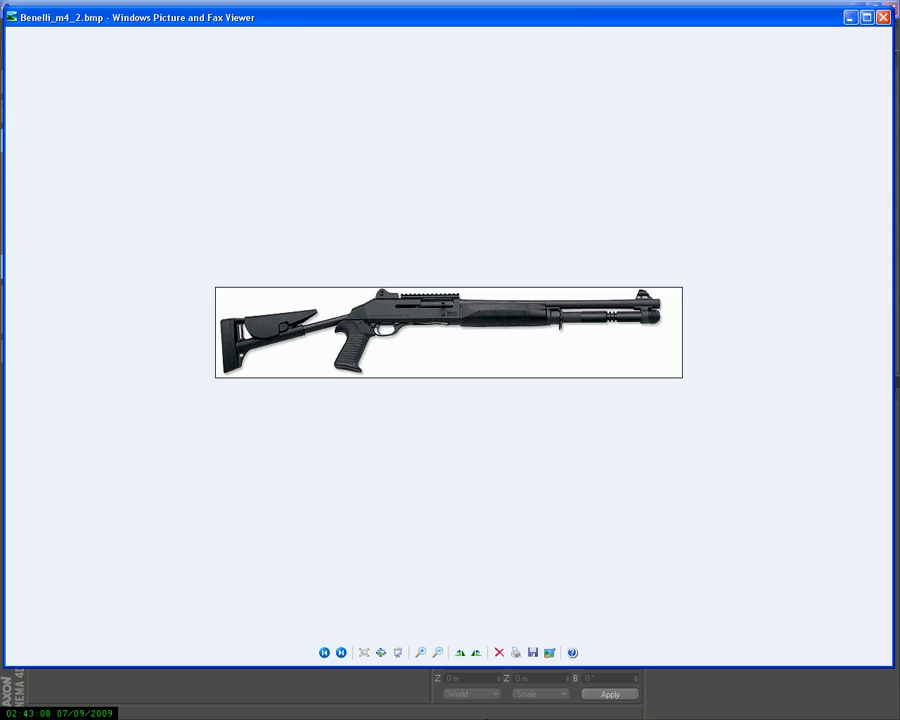
click(548, 706)
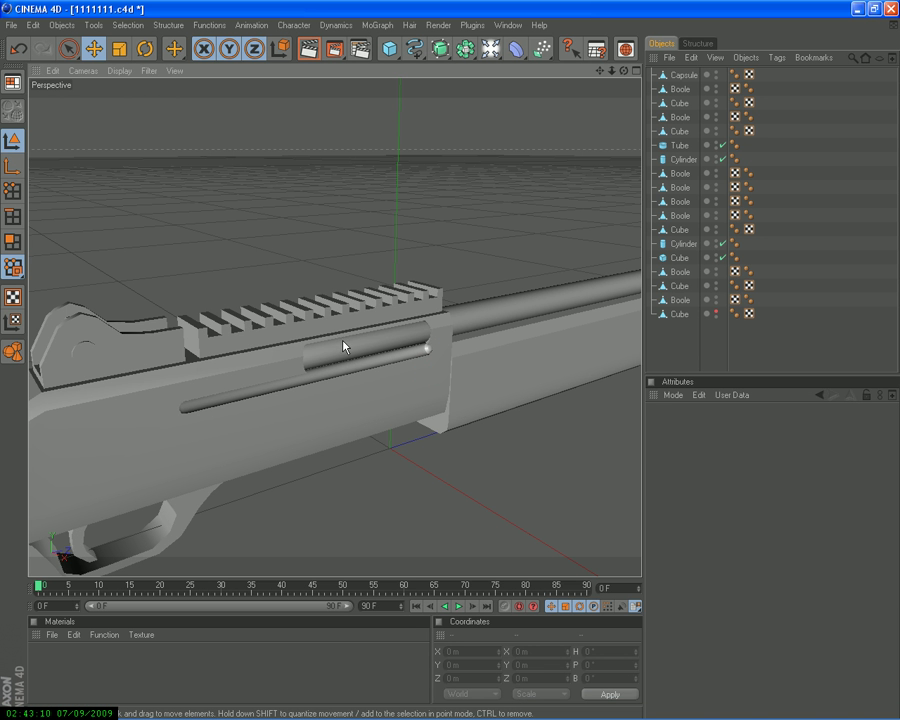
Slide the Capsule back along the receiver, then undo the move
click(317, 326)
drag(435, 335, 451, 367)
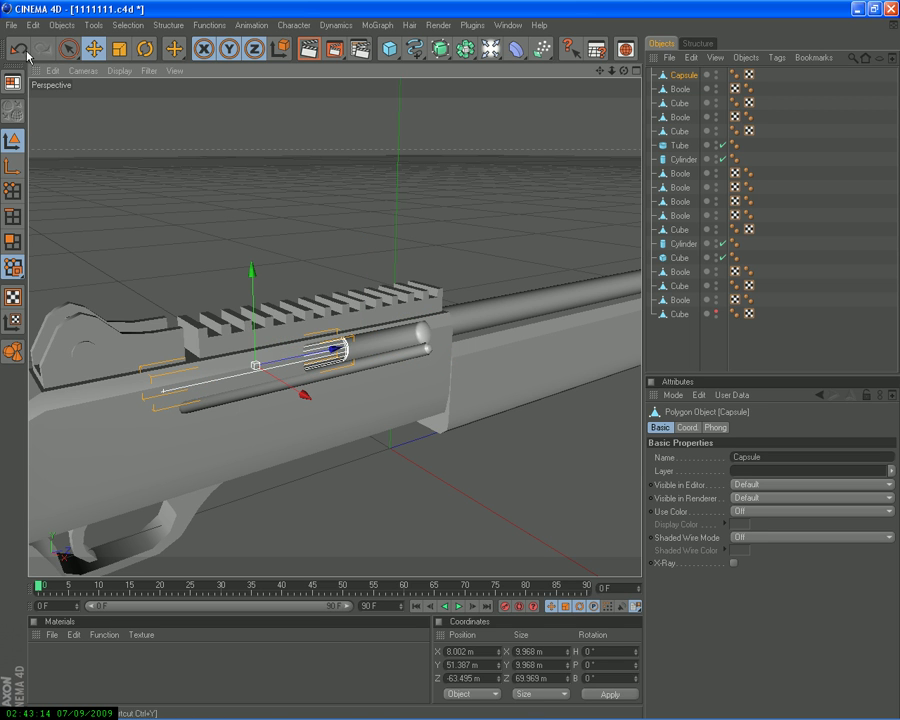
key(ctrl+z)
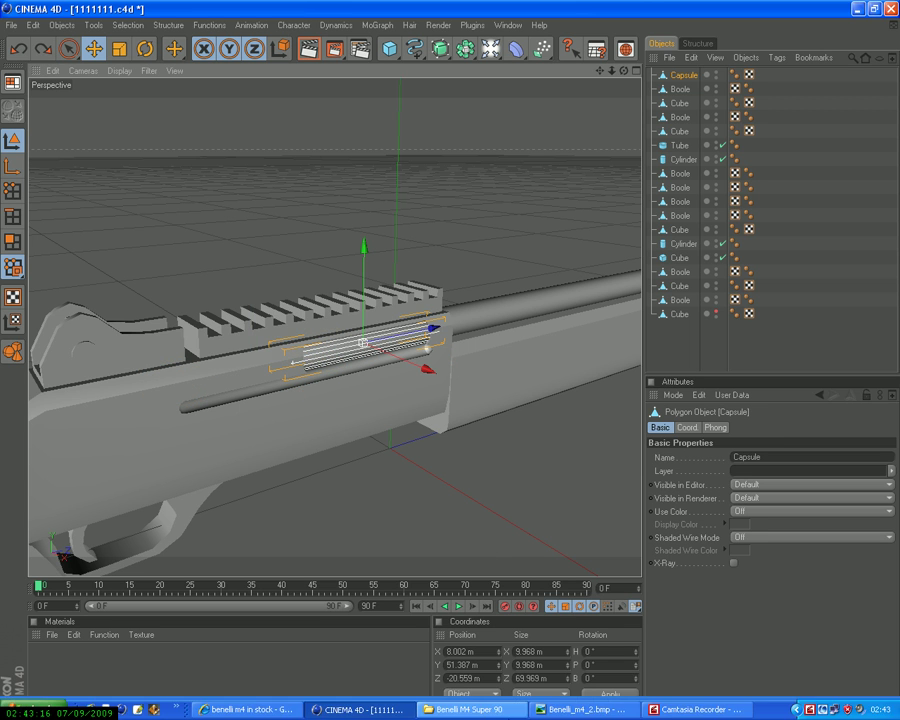
click(551, 710)
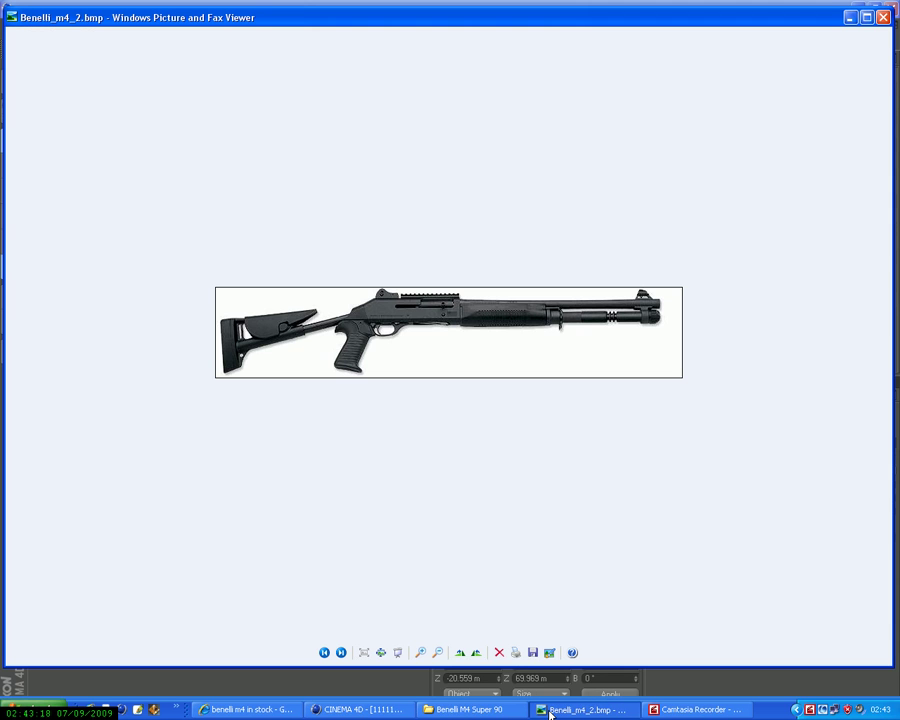
scroll(548, 632, down, 1)
scroll(548, 632, down, 1)
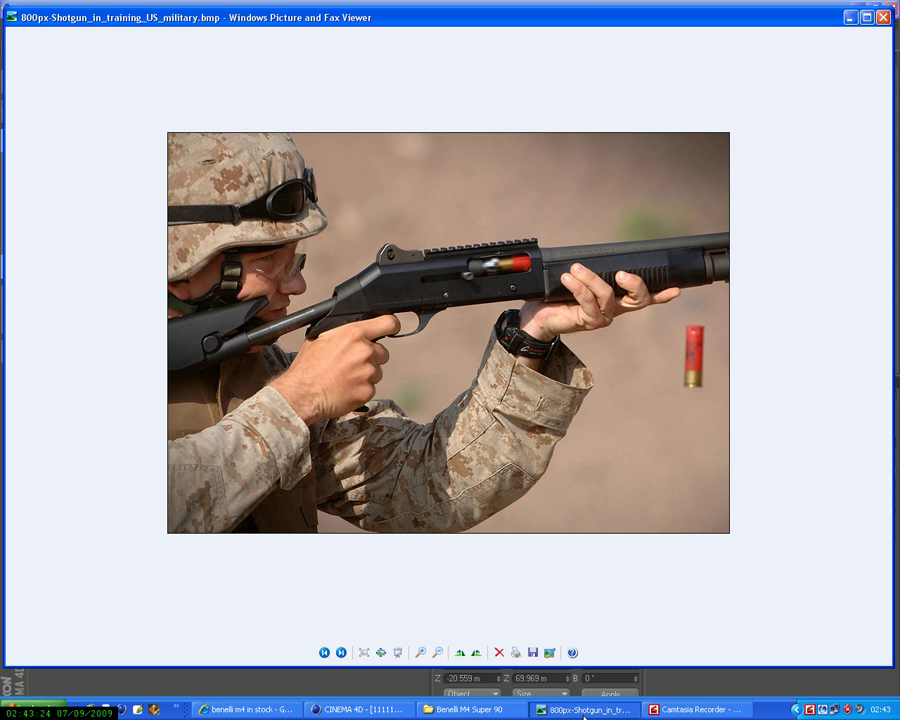
click(585, 710)
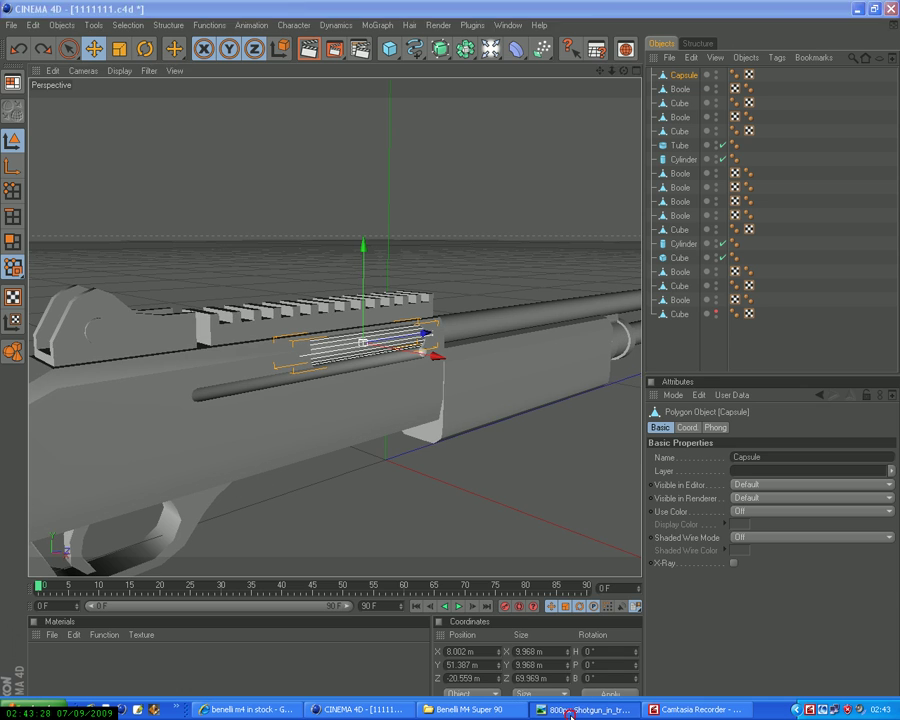
click(568, 712)
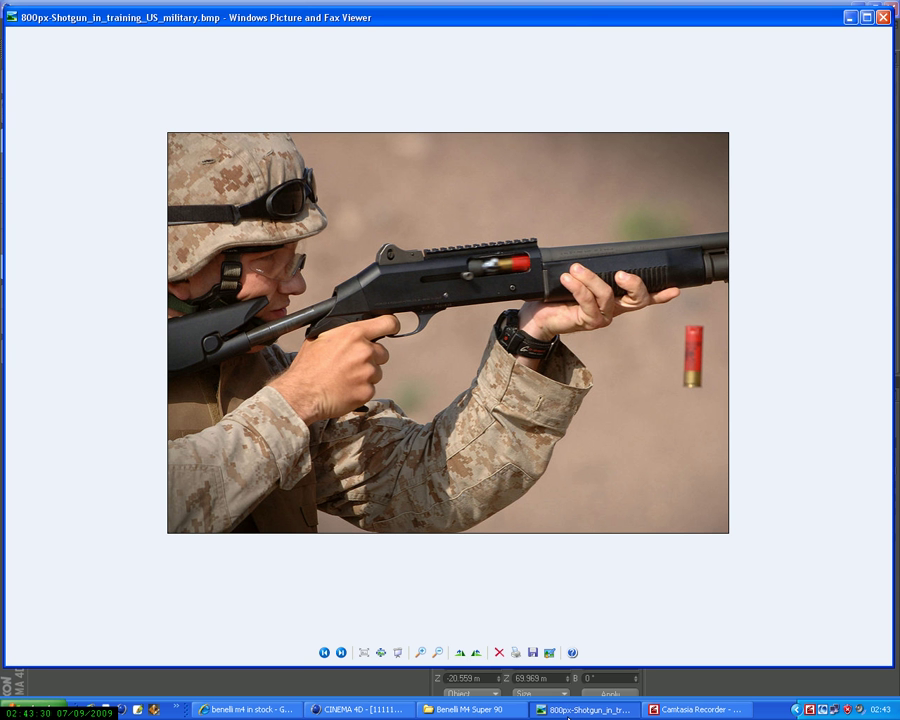
click(568, 710)
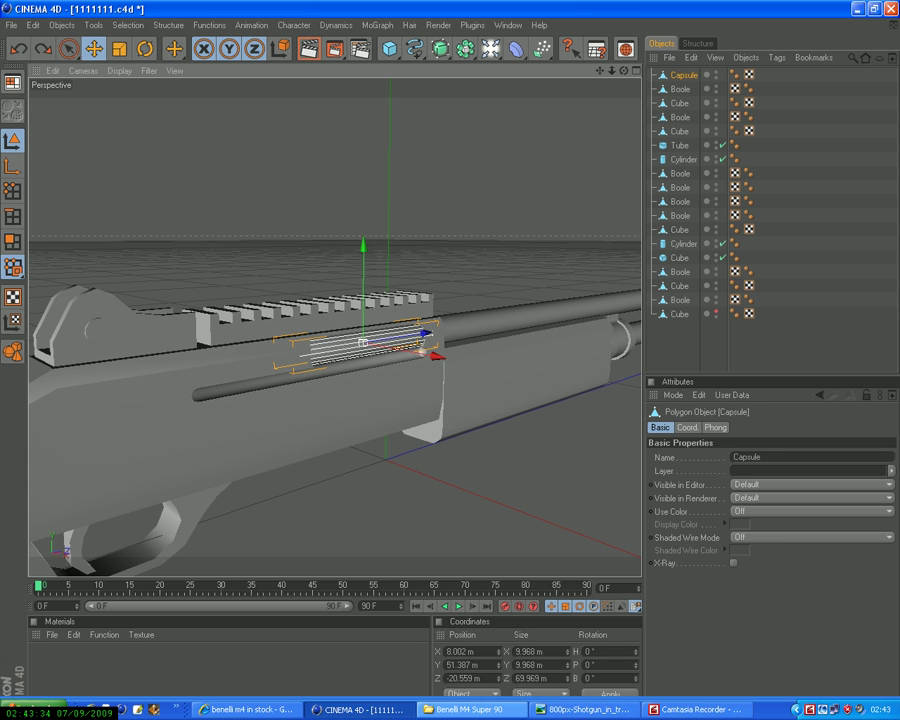
Undo back past the polygon conversion until the Boole with its Boole and Capsule children returns
click(18, 50)
click(18, 50)
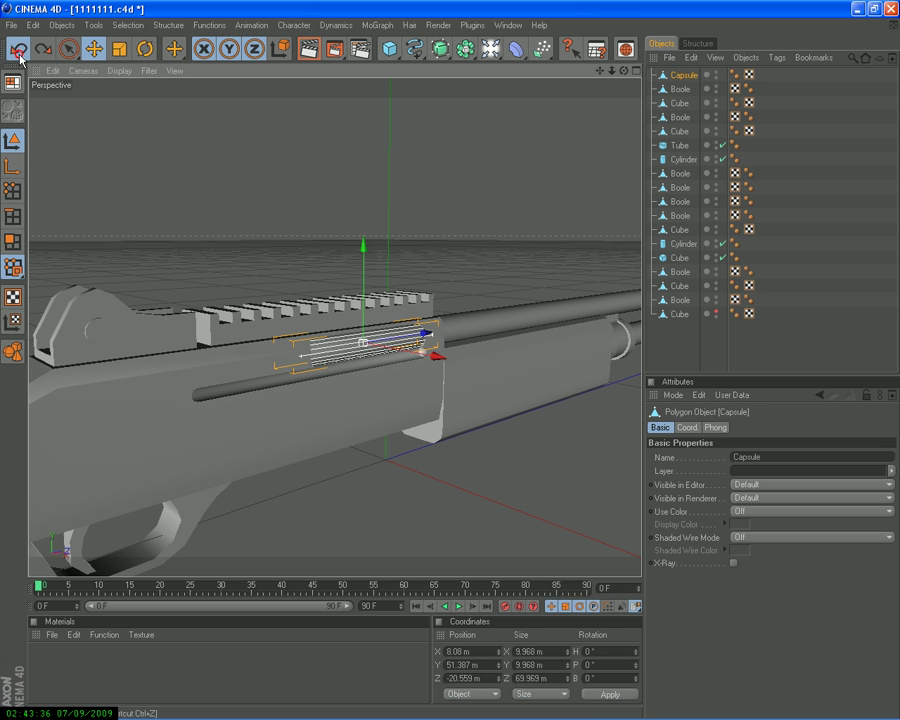
click(18, 50)
click(18, 50)
click(18, 50)
click(18, 50)
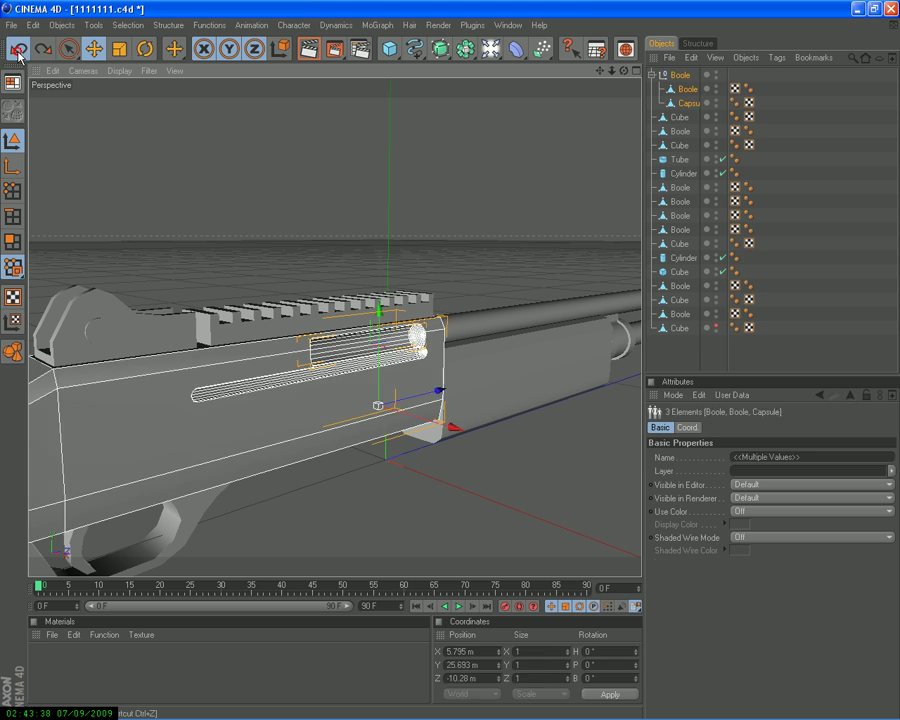
click(18, 50)
click(18, 50)
click(18, 50)
click(18, 50)
click(18, 50)
click(18, 50)
click(18, 50)
click(18, 50)
click(18, 50)
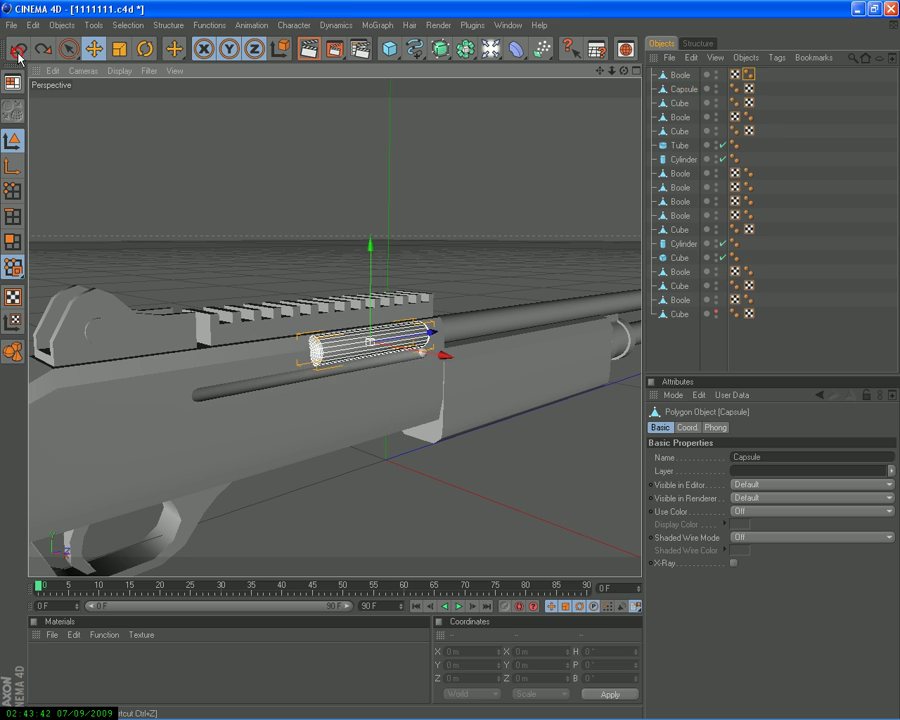
click(18, 50)
click(18, 50)
click(18, 50)
click(18, 52)
click(18, 52)
click(18, 52)
click(18, 52)
click(18, 52)
click(18, 52)
click(18, 52)
click(18, 52)
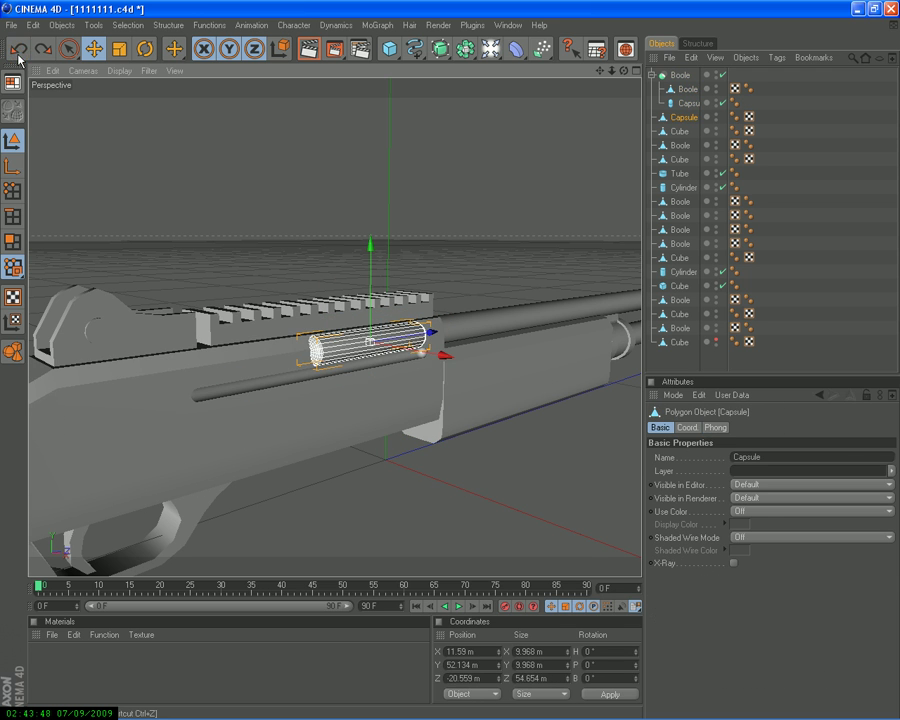
Drag the thin Capsule out of the Boole to the top of the object list and compare with the reference photo
click(678, 104)
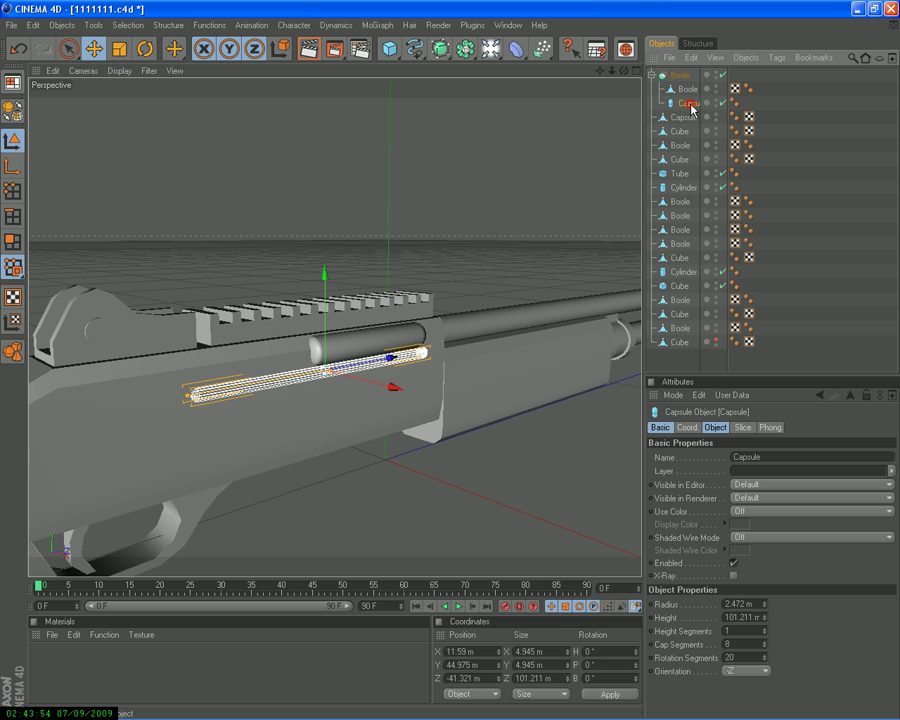
drag(688, 75, 676, 108)
click(683, 117)
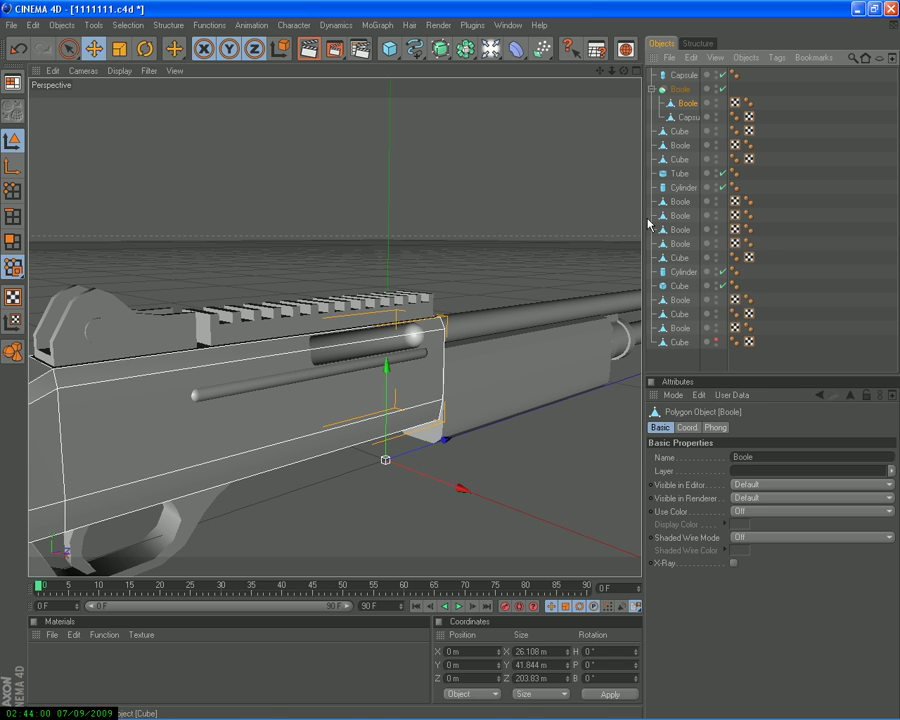
click(600, 710)
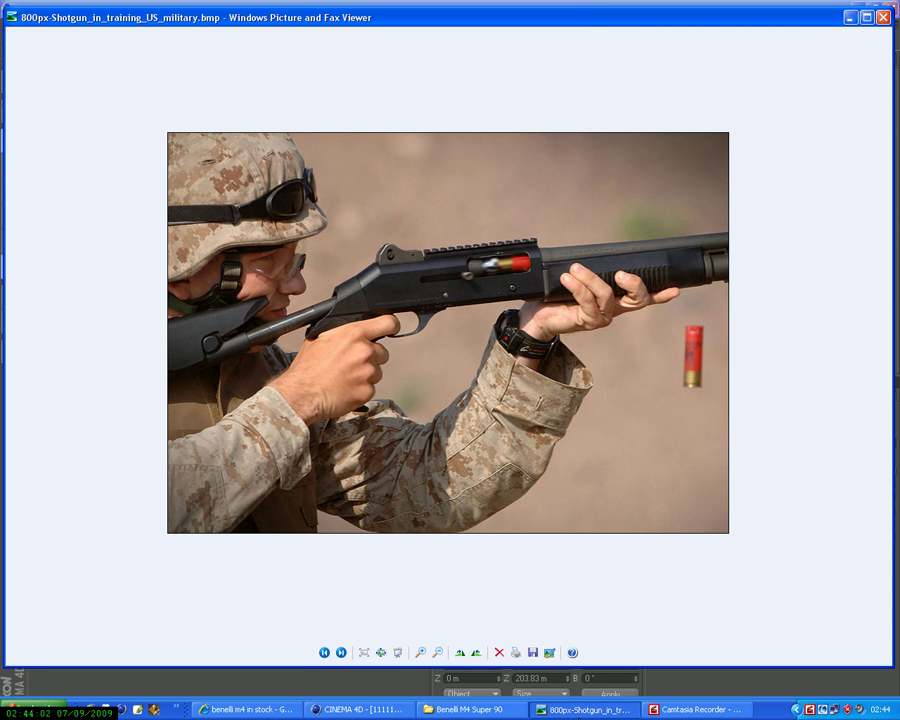
click(580, 710)
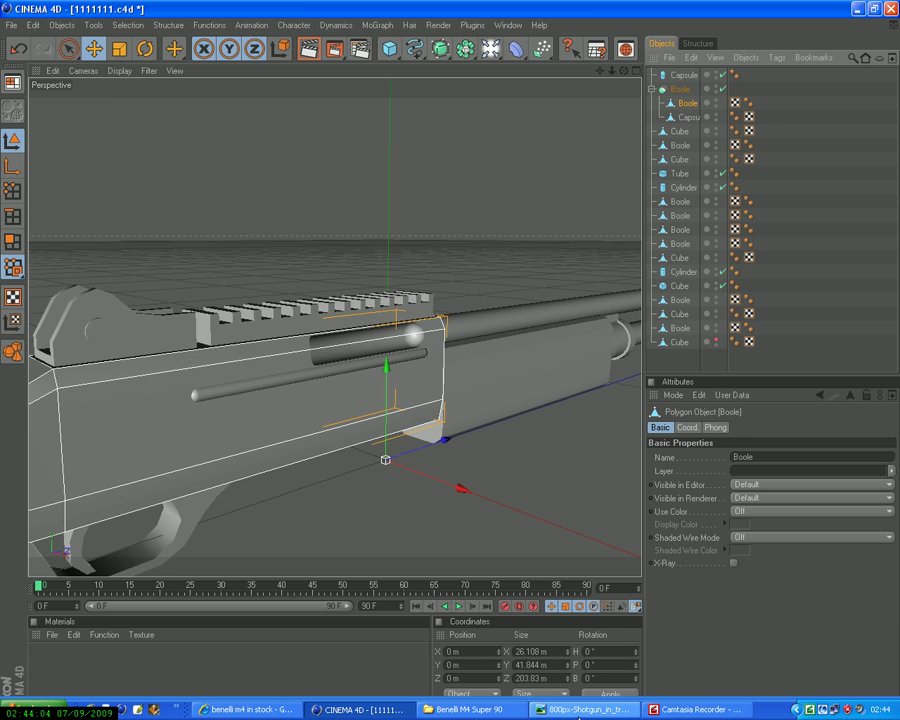
Scale the Capsule inside the Boole group taller along Y
click(686, 117)
scroll(501, 281, up, 5)
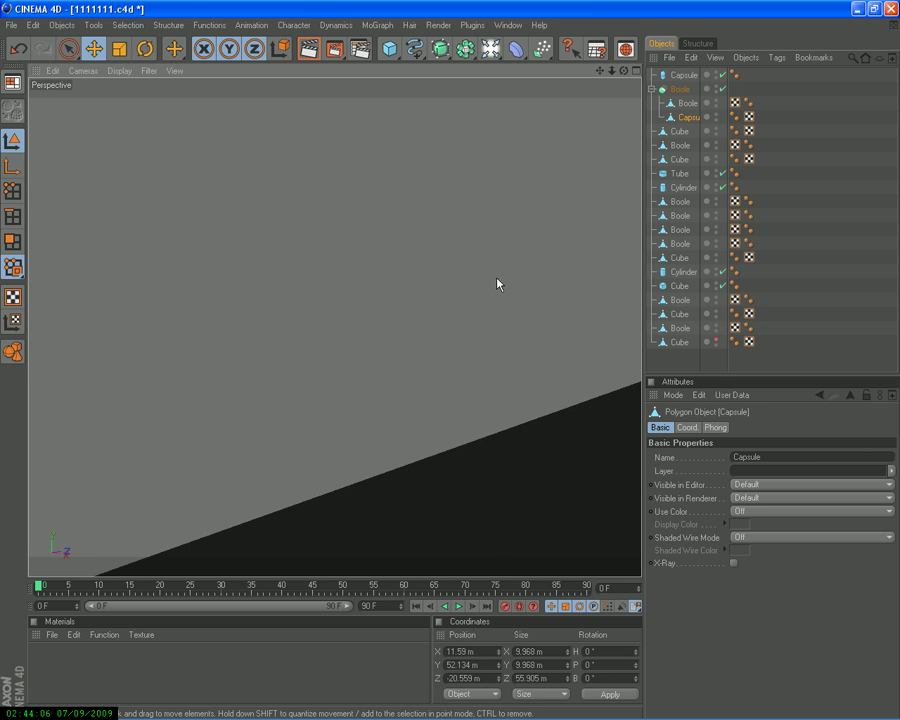
scroll(501, 281, down, 5)
click(117, 50)
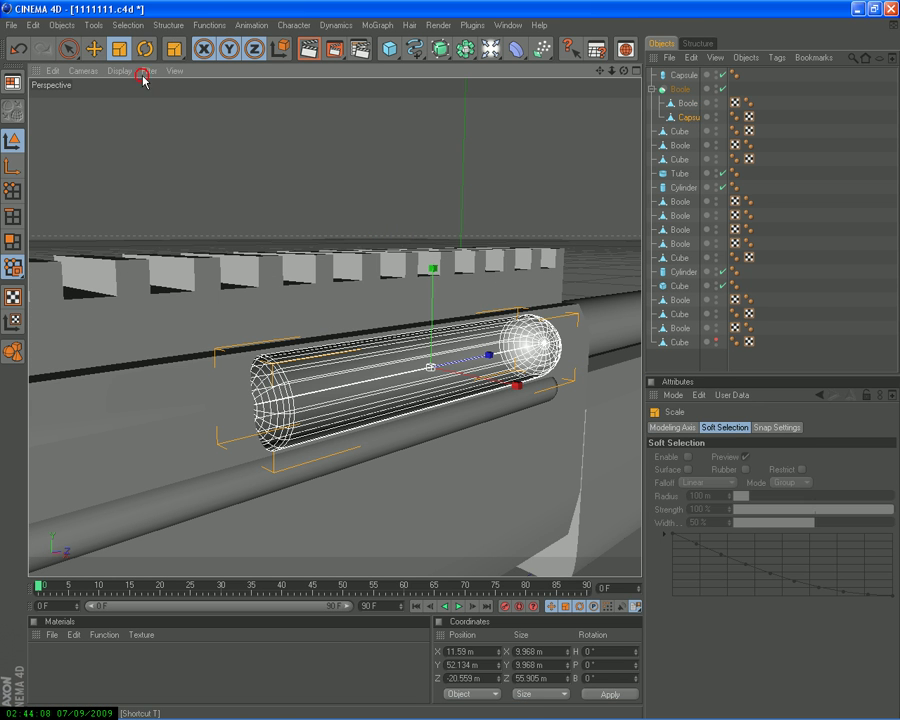
mouse_move(430, 266)
mouse_down()
mouse_move(451, 367)
mouse_move(412, 195)
mouse_up()
click(94, 48)
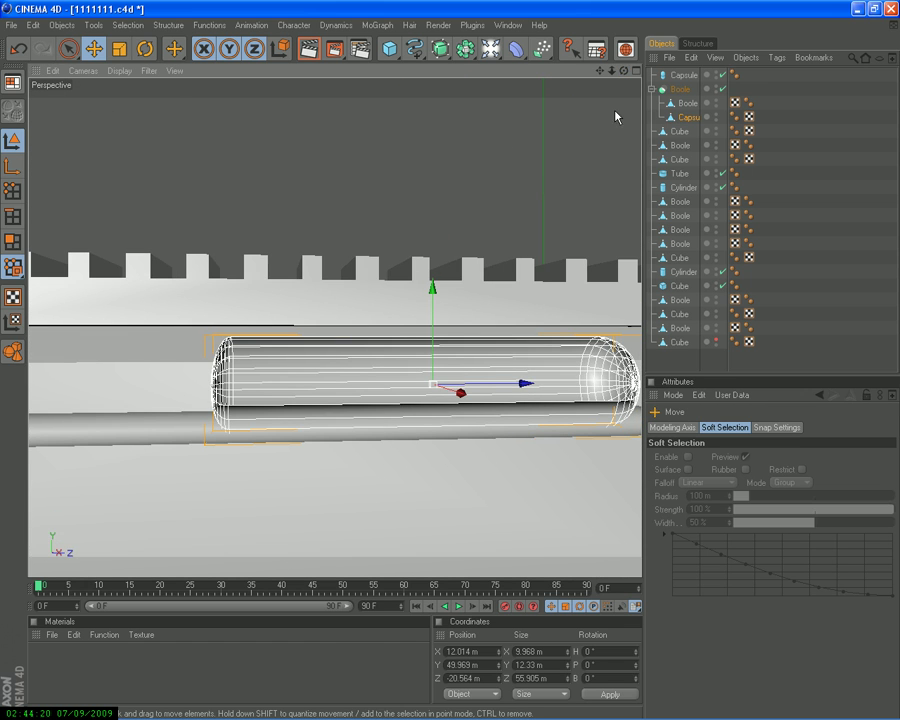
Undo the capsule's grouping and lengthening, restoring the standalone 55.154 m capsule, and orbit to view it
click(14, 50)
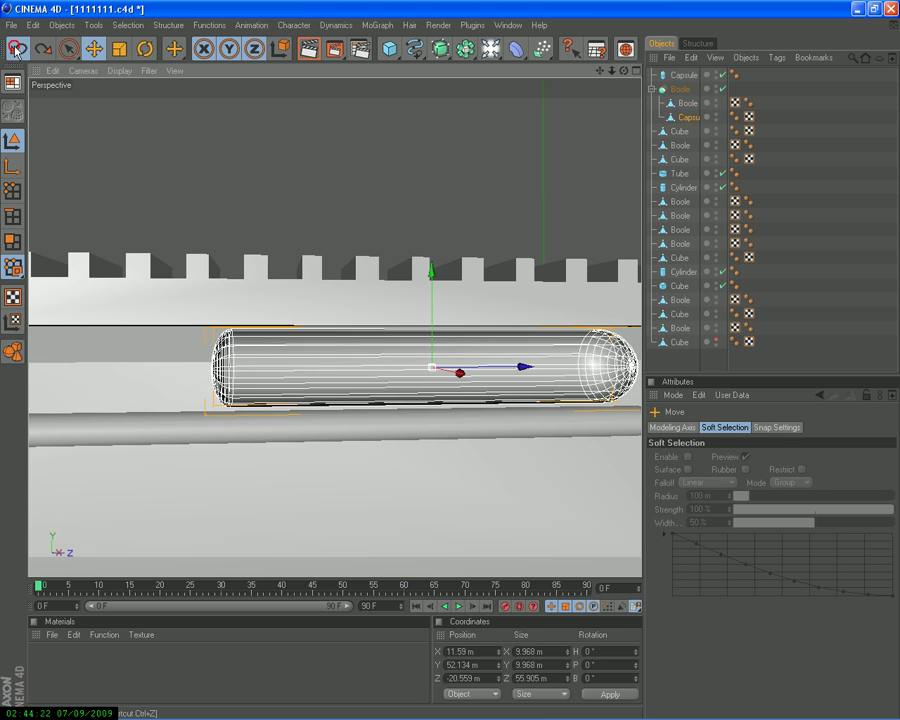
click(14, 50)
click(14, 50)
click(14, 50)
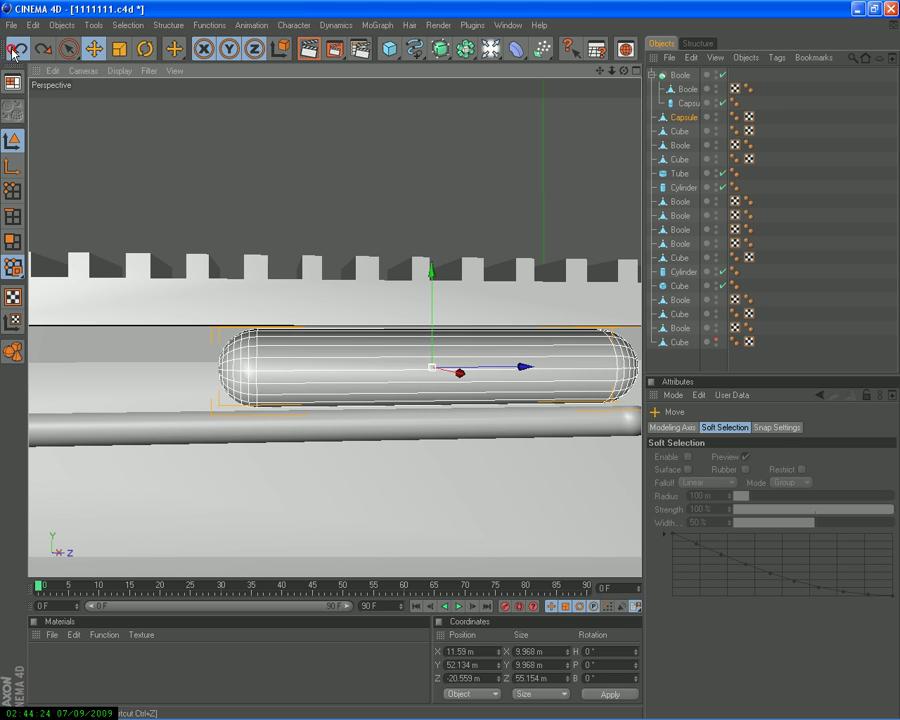
click(14, 50)
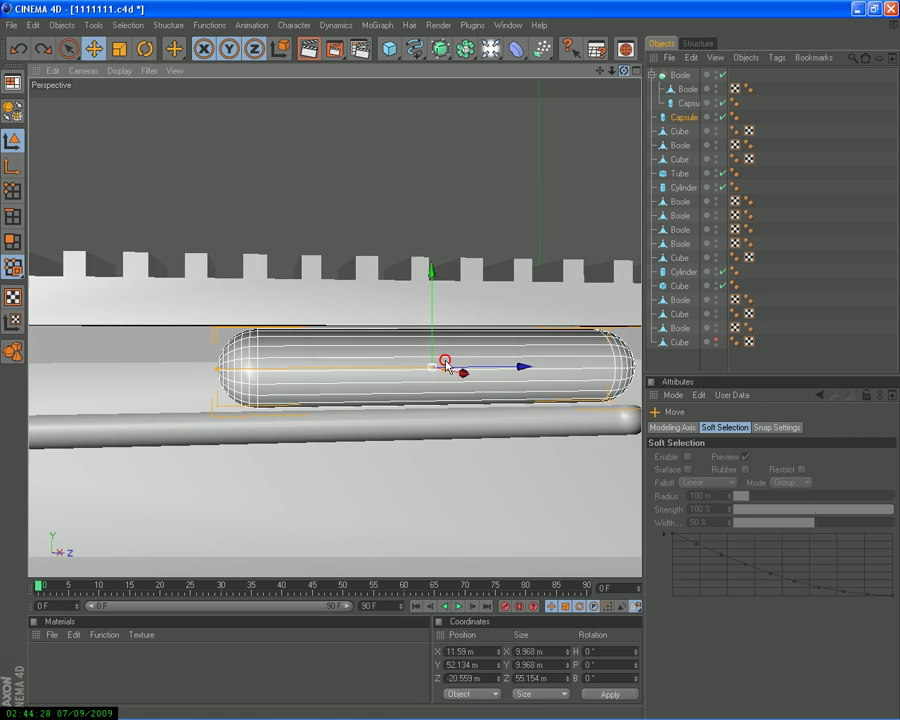
alt+drag(453, 368, 837, 461)
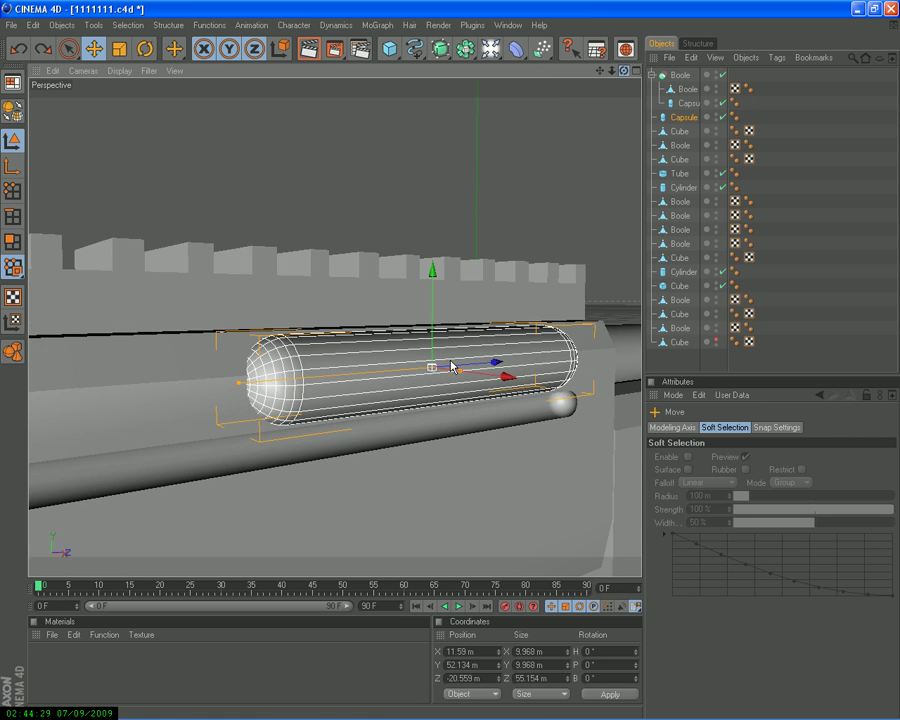
Set the Capsule's Cap Segments to 5 and orbit around it to check the coarser ends
click(683, 117)
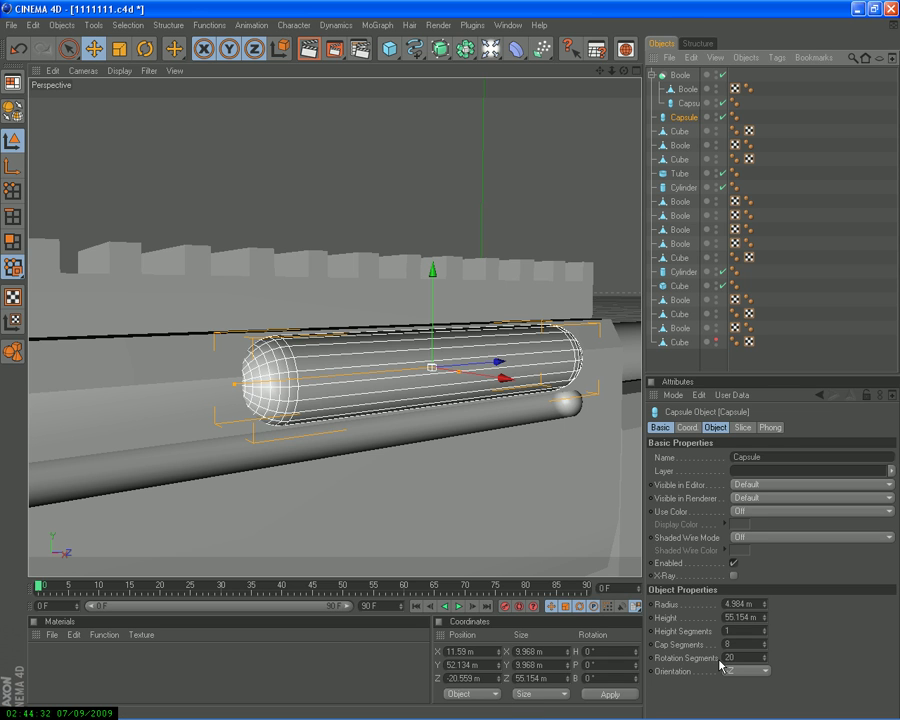
drag(738, 645, 590, 630)
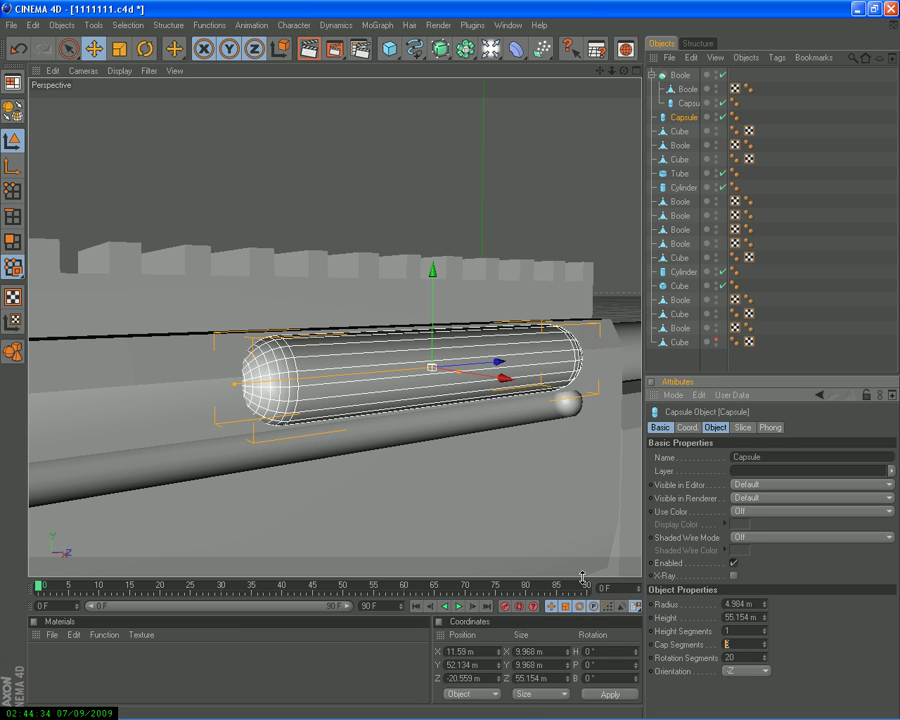
text(3)
key(Return)
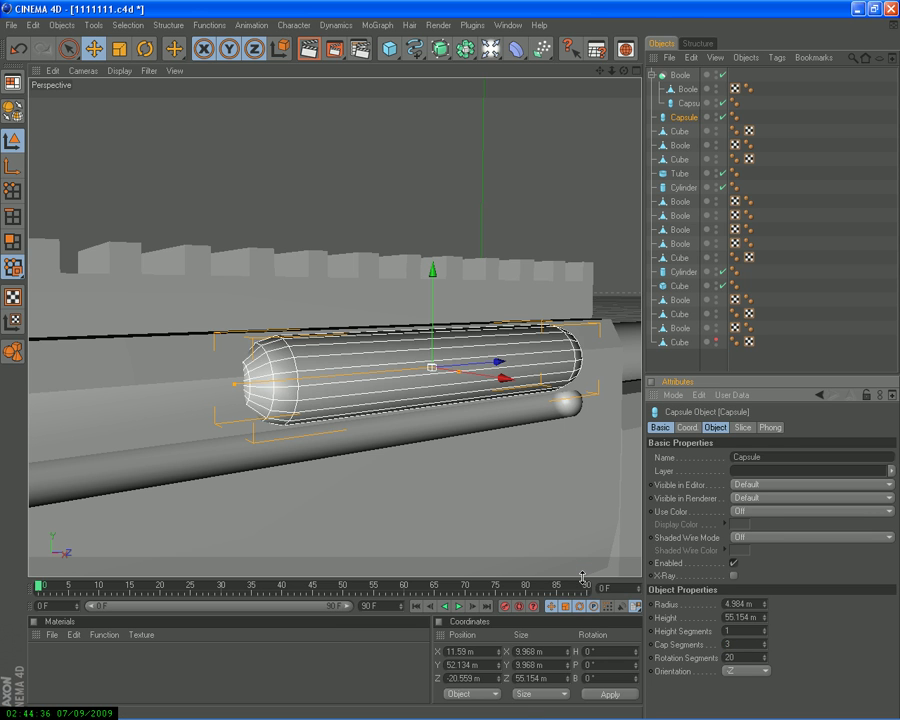
text(5)
key(Return)
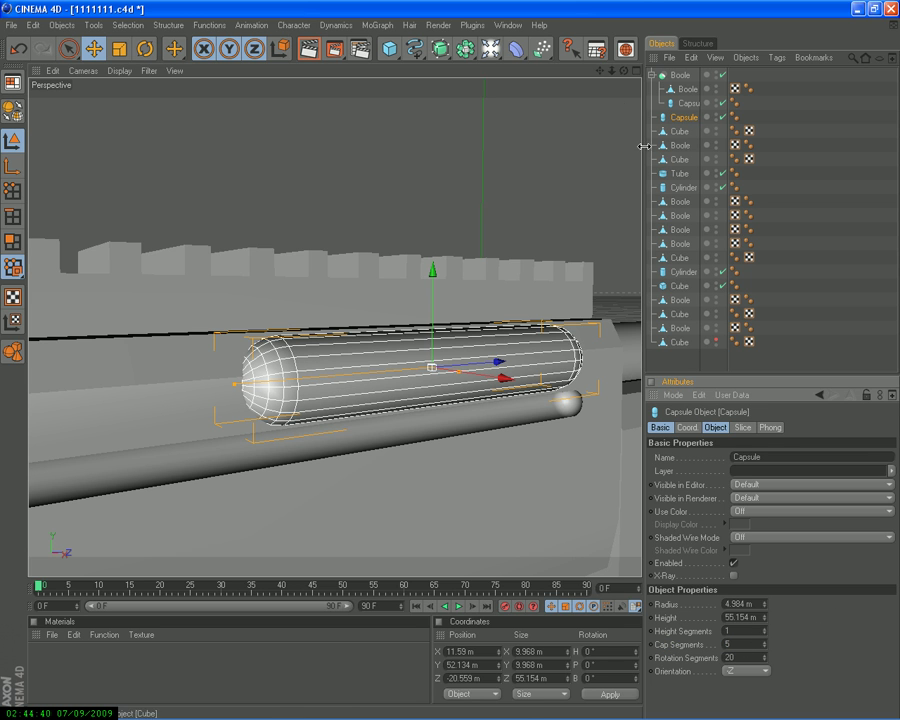
drag(624, 76, 452, 366)
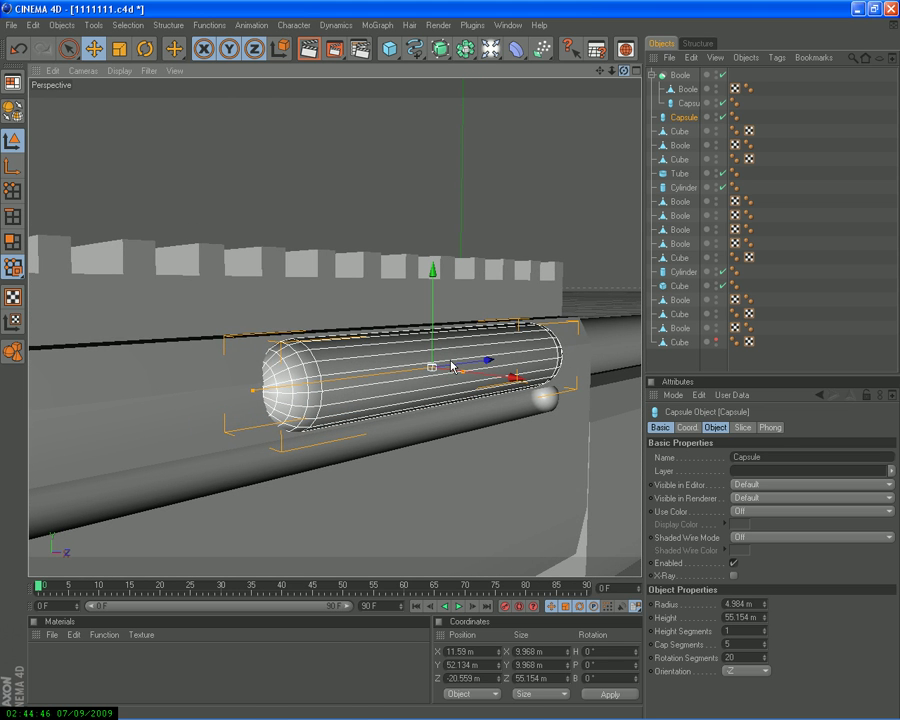
Widen the capsule radius to 7.383 m and lower it slightly along Y
middle_click(265, 387)
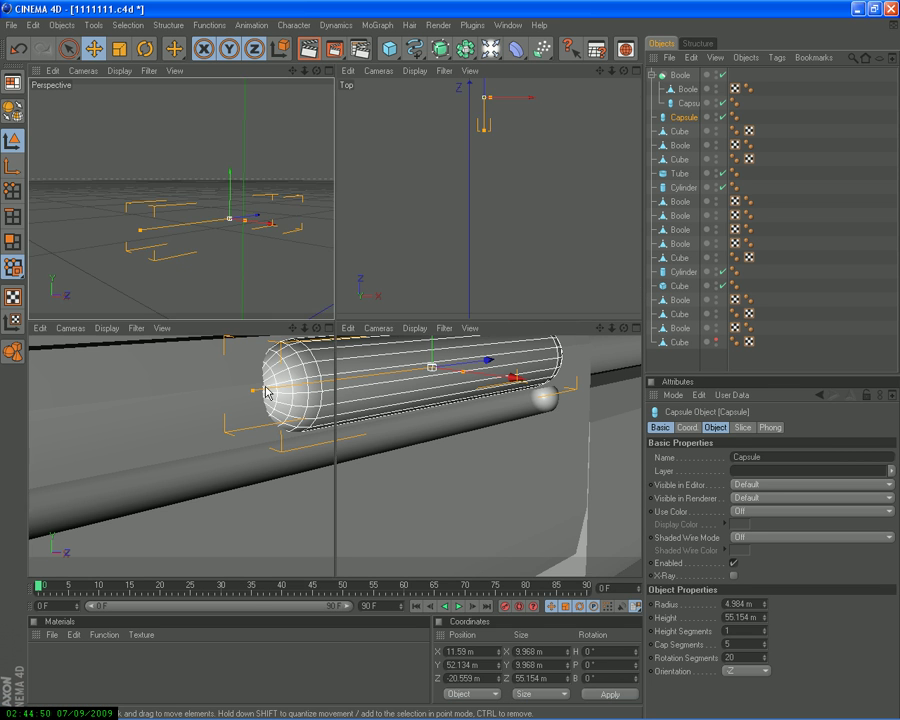
drag(568, 449, 580, 444)
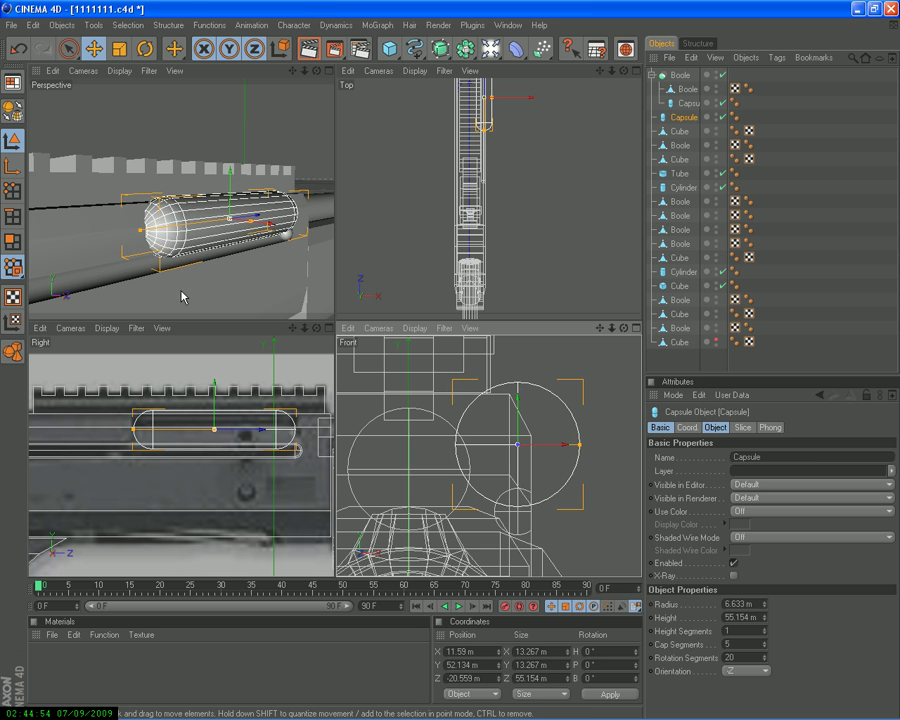
middle_click(227, 251)
drag(451, 366, 451, 374)
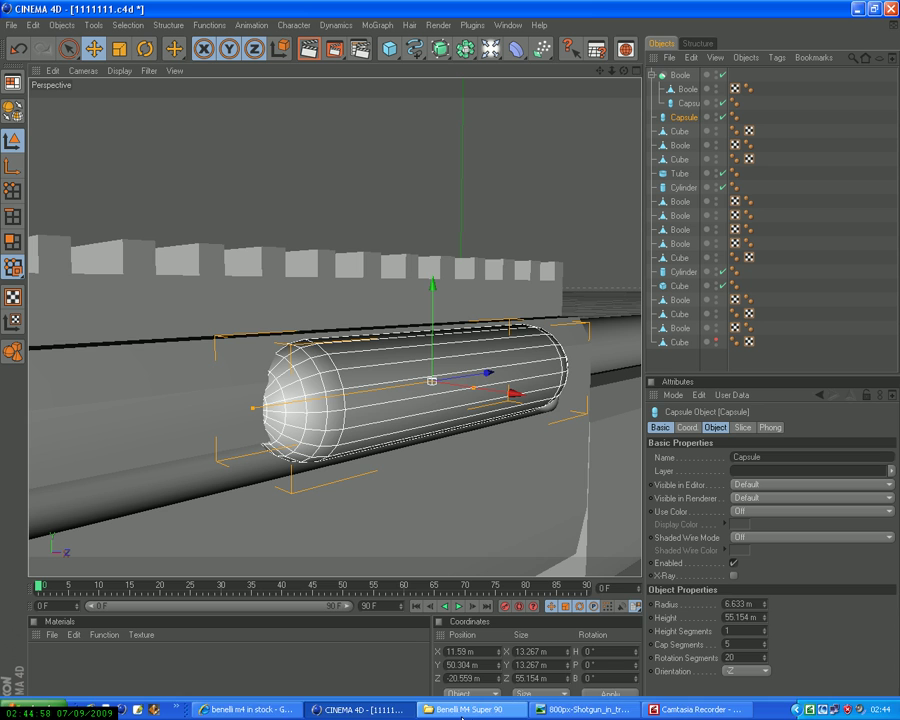
middle_click(358, 514)
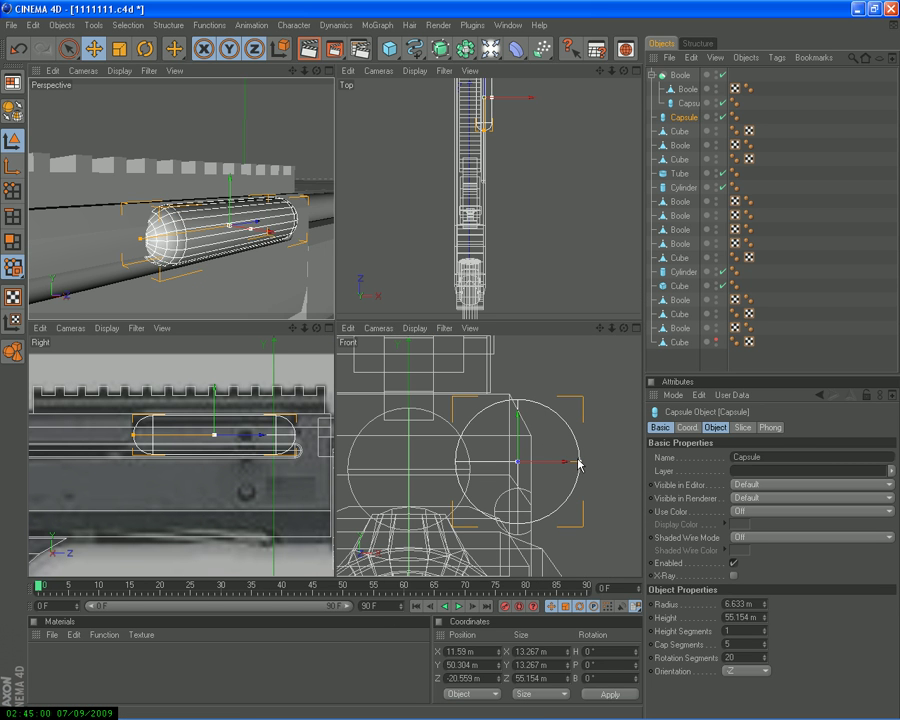
drag(578, 461, 587, 461)
Shorten the capsule to 54.915 m in the side view and check it in perspective
middle_click(117, 435)
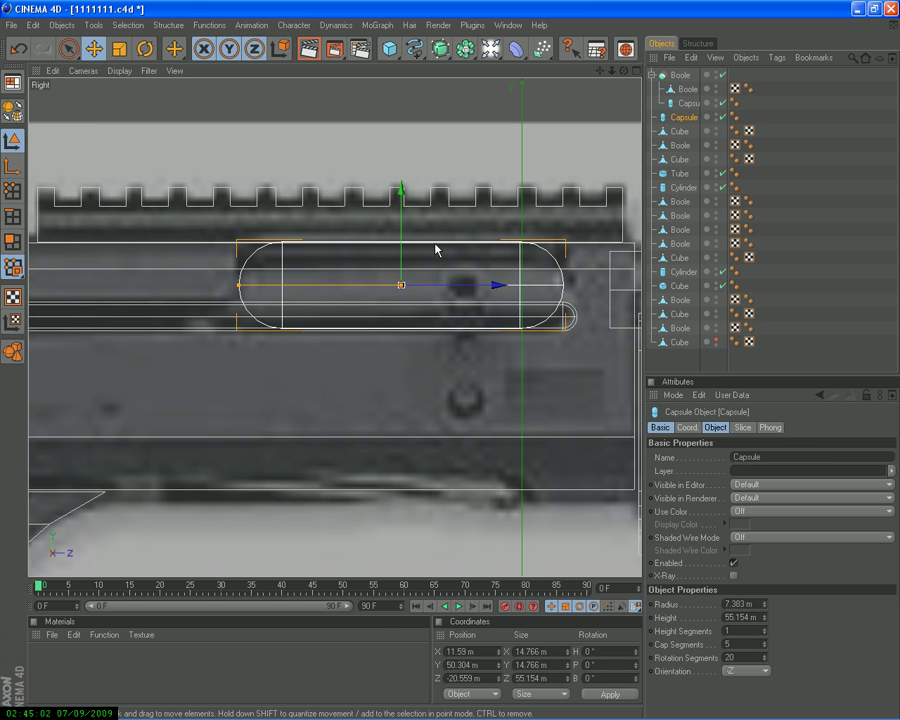
drag(412, 227, 451, 366)
drag(239, 288, 236, 288)
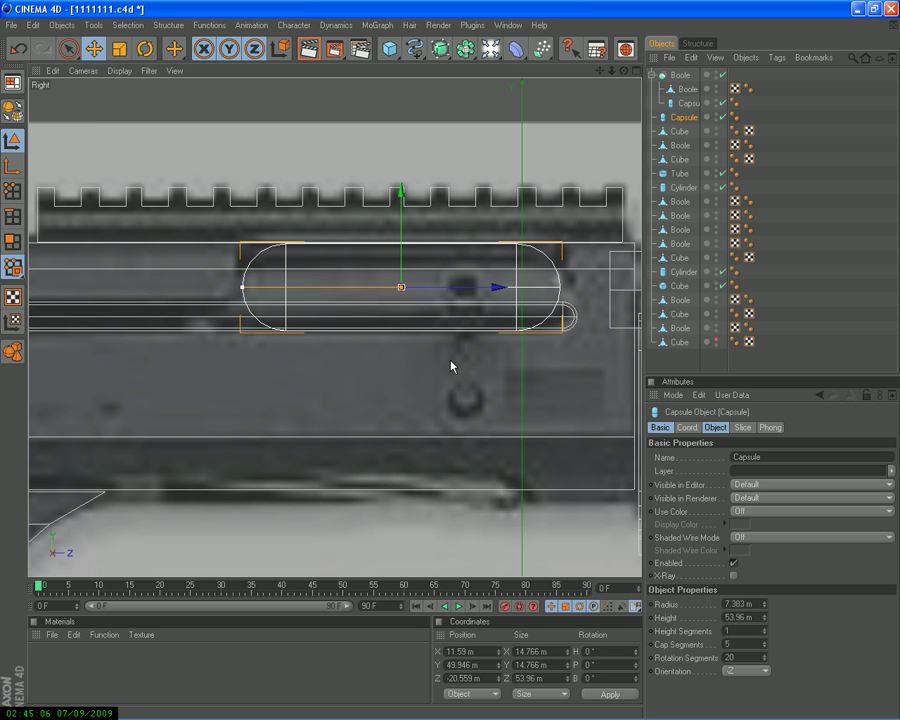
drag(237, 288, 245, 290)
middle_click(247, 296)
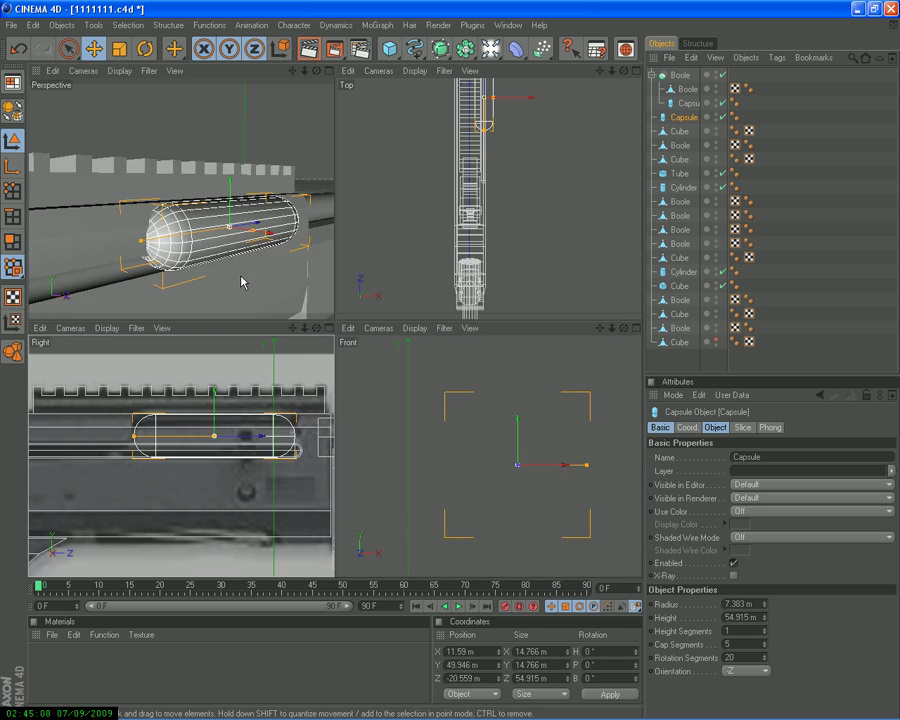
middle_click(270, 250)
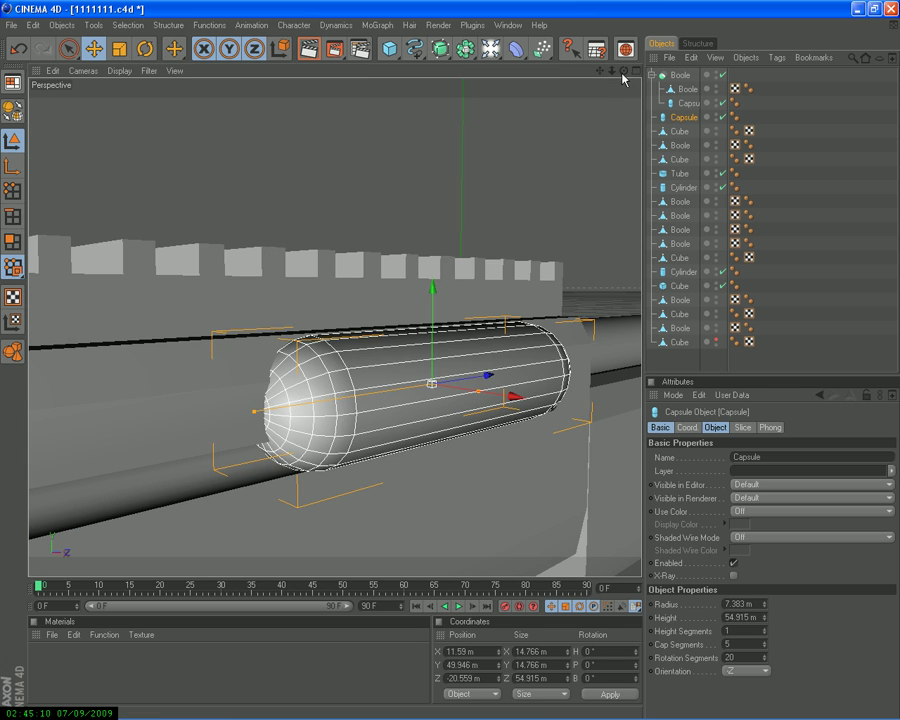
drag(623, 71, 450, 362)
Lower the capsule to Y 49.468 m so it lines up with the side recess
middle_click(450, 362)
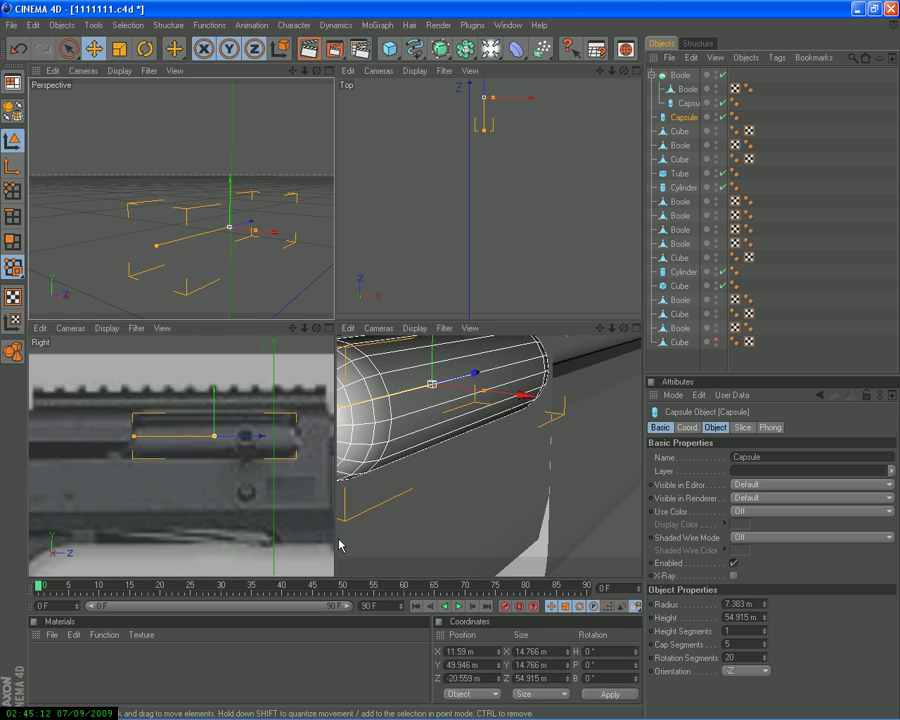
middle_click(257, 466)
drag(398, 363, 450, 366)
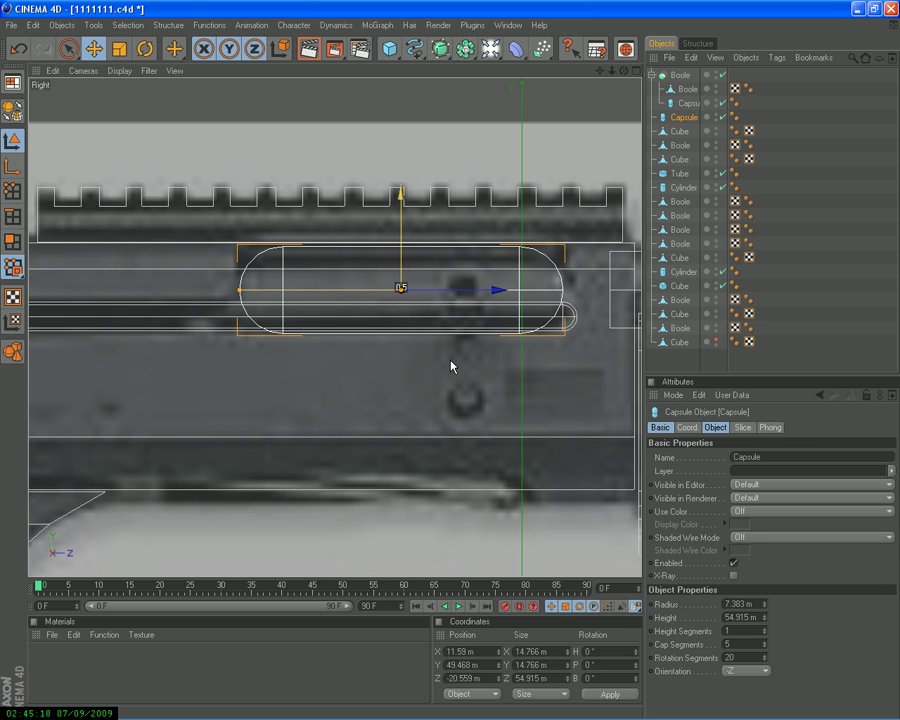
middle_click(345, 298)
middle_click(240, 266)
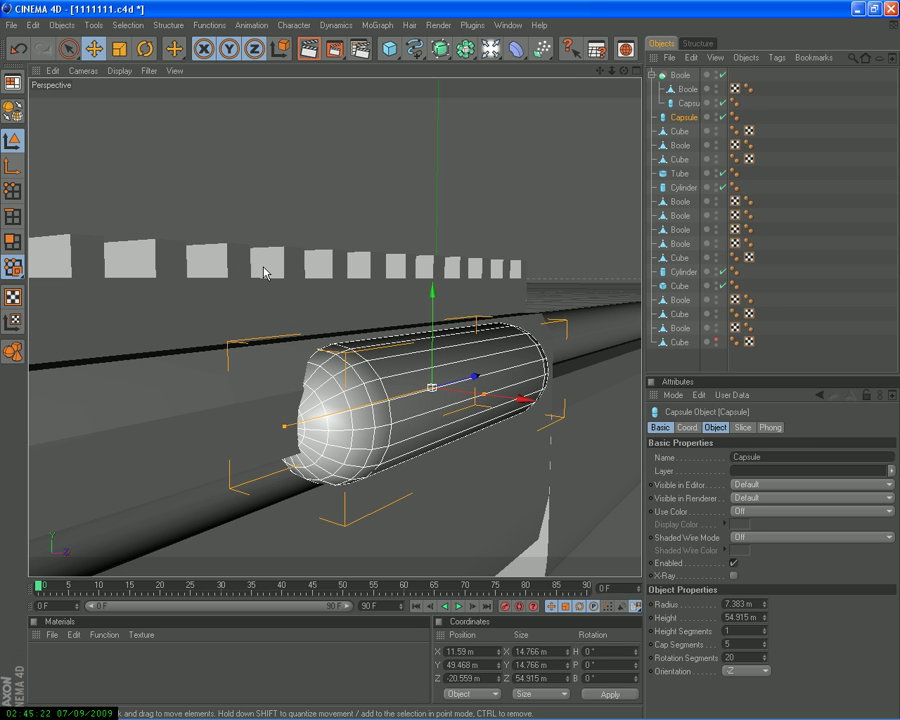
Duplicate the Capsule, hide the copy, and convert the original to an editable polygon object
key(ctrl+c)
key(ctrl+v)
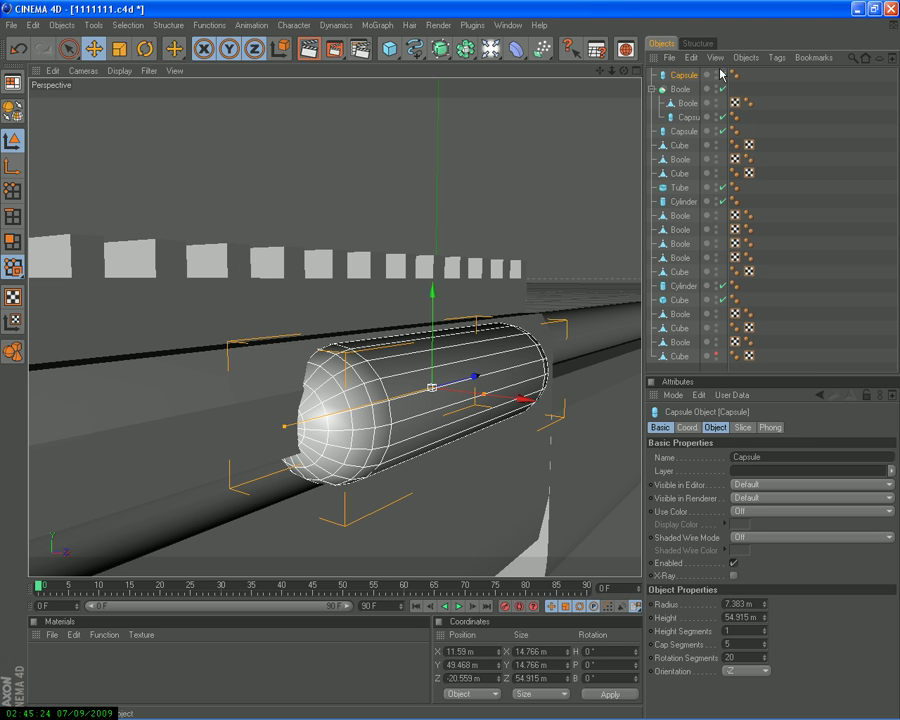
click(722, 75)
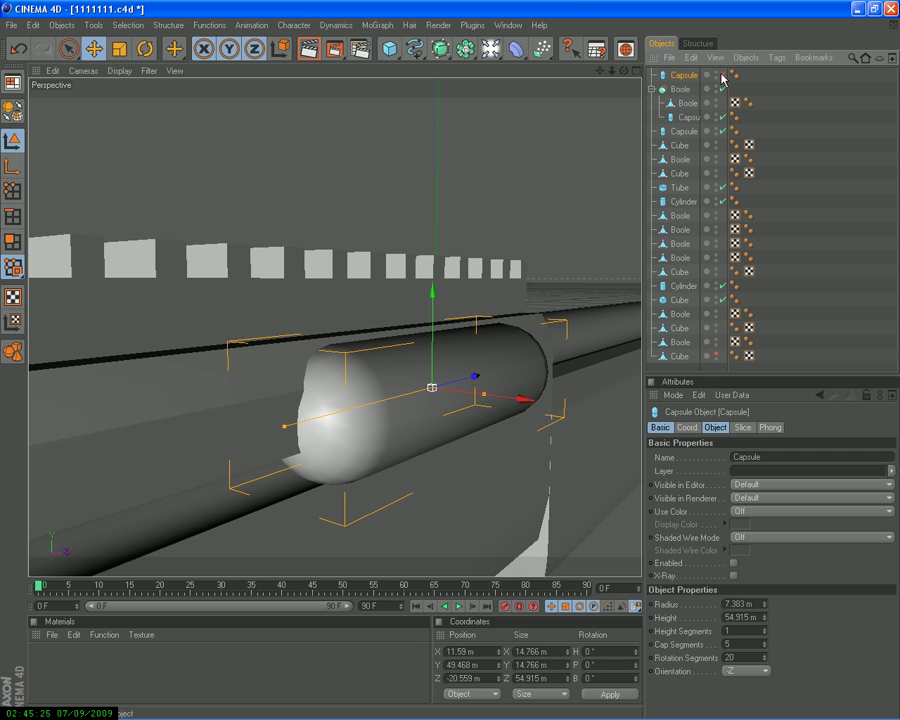
click(676, 132)
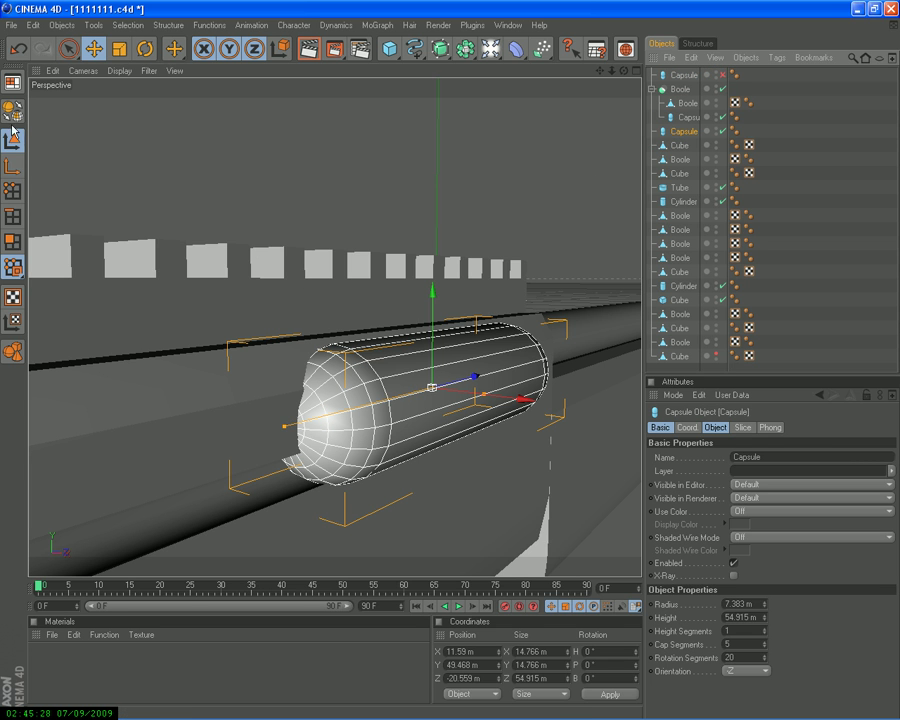
key(c)
Select the polygons of the capsule's left end cap in the side view
middle_click(217, 305)
middle_click(170, 452)
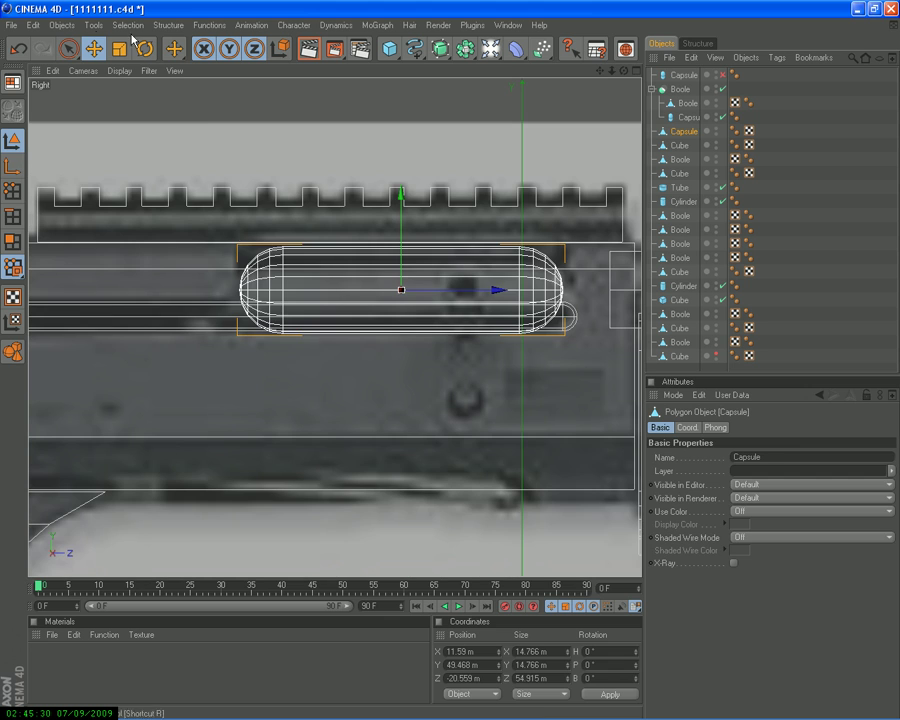
click(66, 47)
click(12, 242)
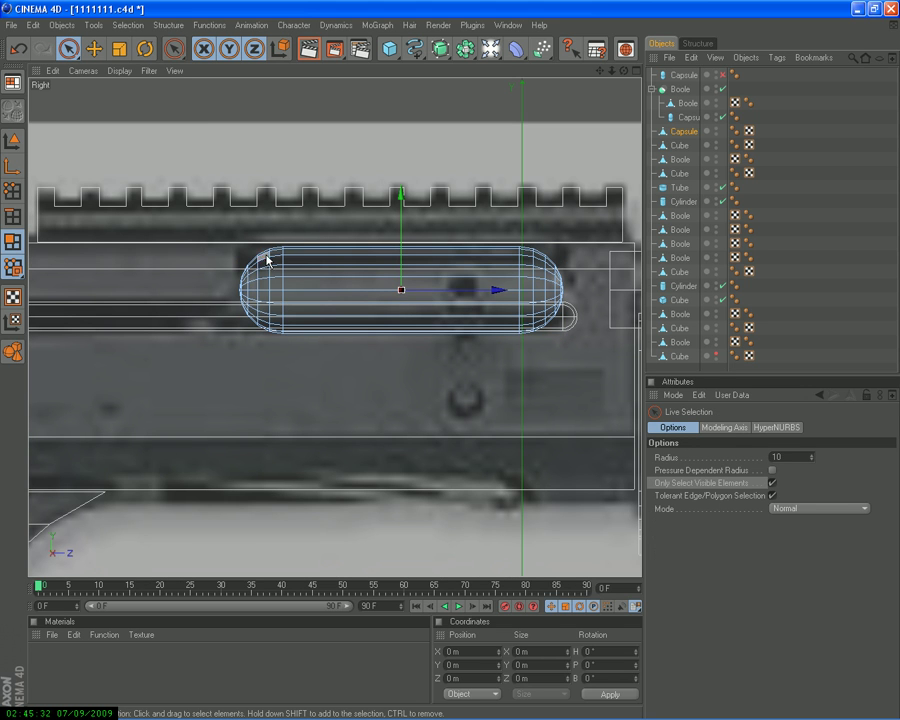
drag(260, 270, 215, 315)
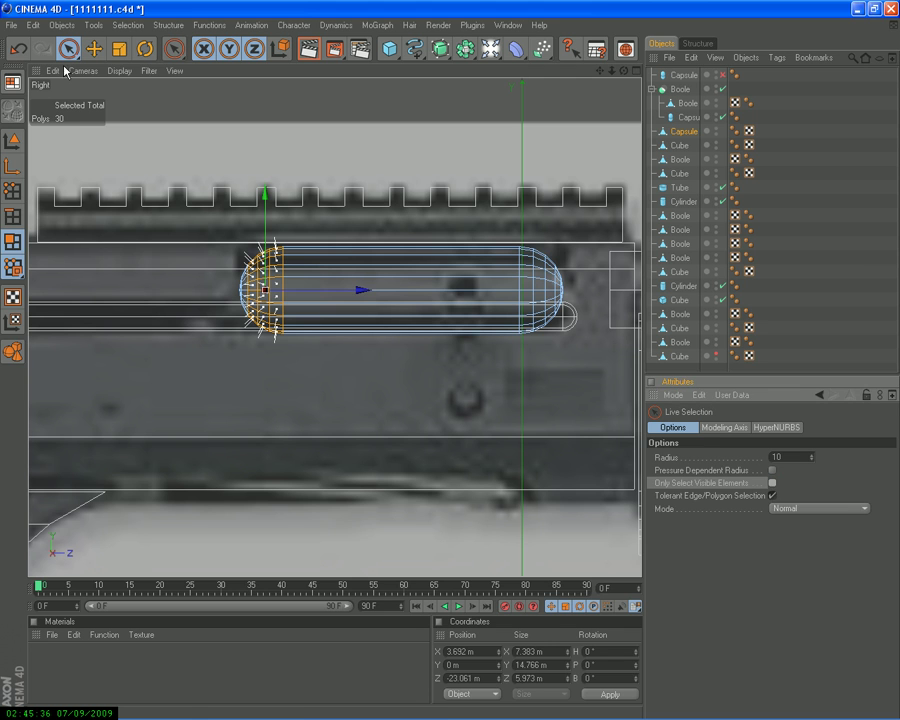
click(257, 318)
click(19, 52)
click(19, 52)
click(19, 52)
click(238, 313)
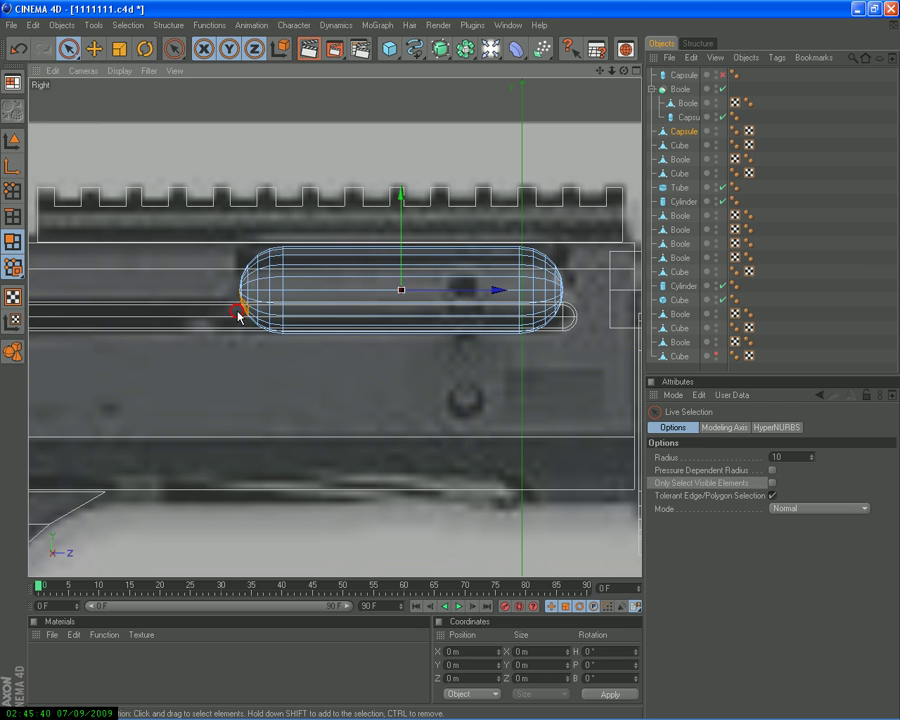
click(262, 263)
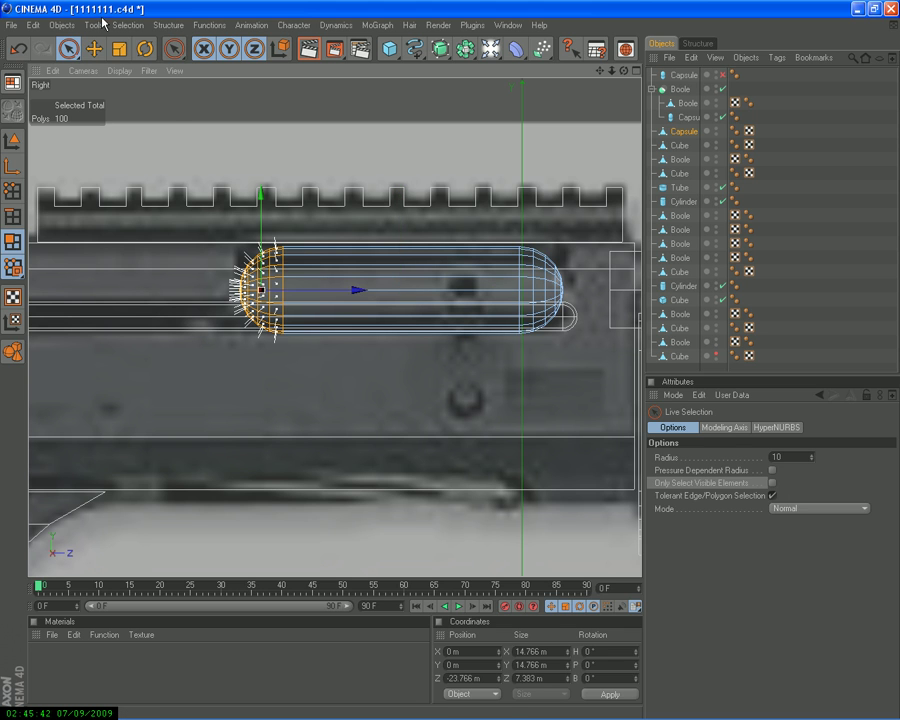
Flatten the left cap along Z and push it outward
click(119, 48)
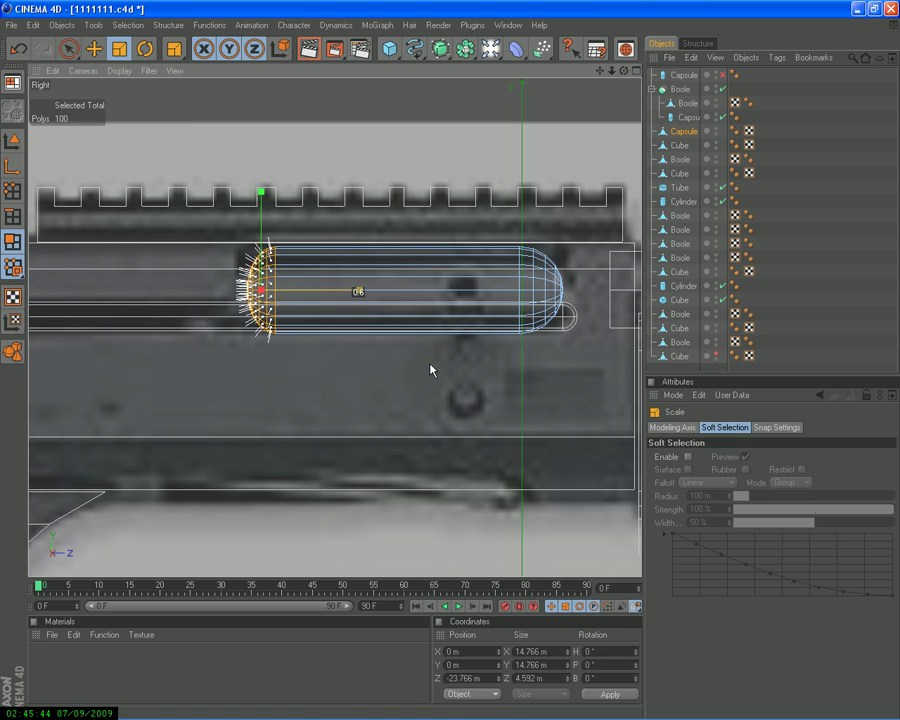
drag(450, 365, 452, 366)
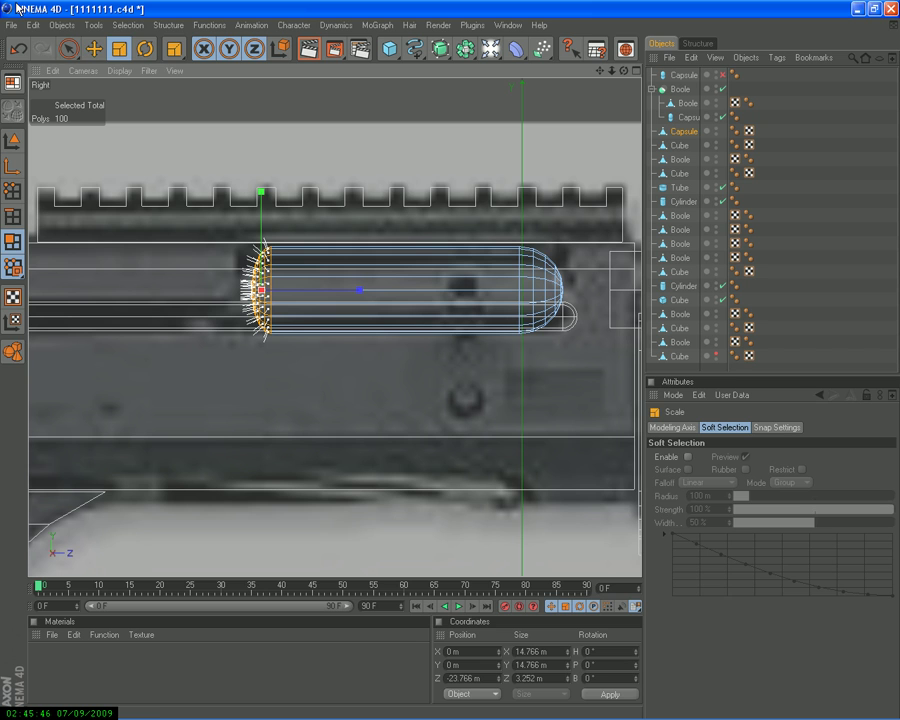
click(91, 52)
mouse_move(357, 292)
mouse_down()
mouse_move(341, 292)
mouse_move(452, 367)
mouse_up()
key(t)
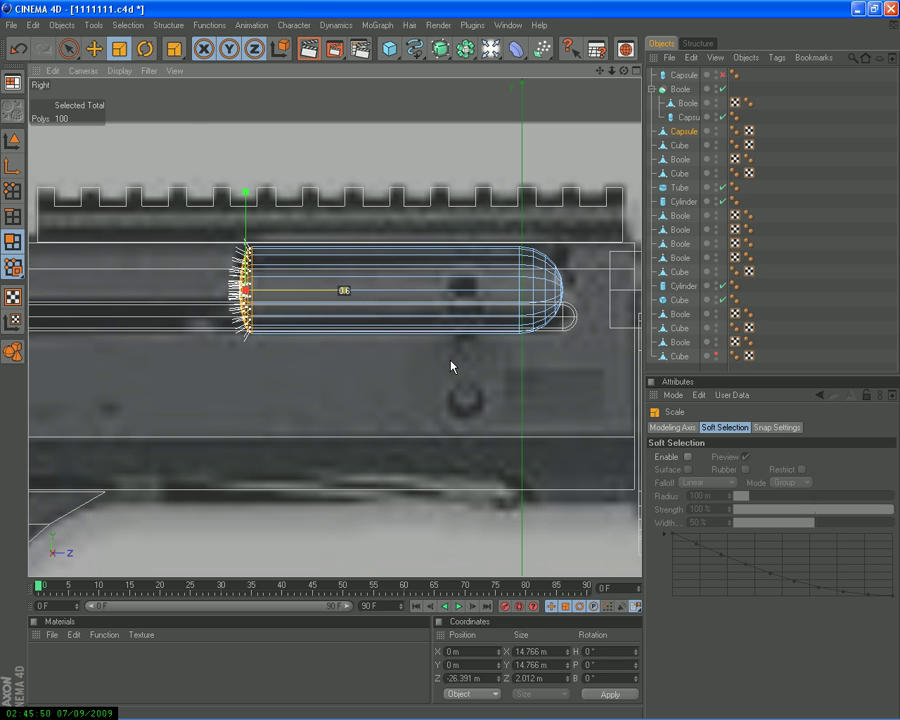
key(e)
drag(347, 300, 454, 364)
Select and flatten the right cap, then undo the misplaced move and scaling
key(space)
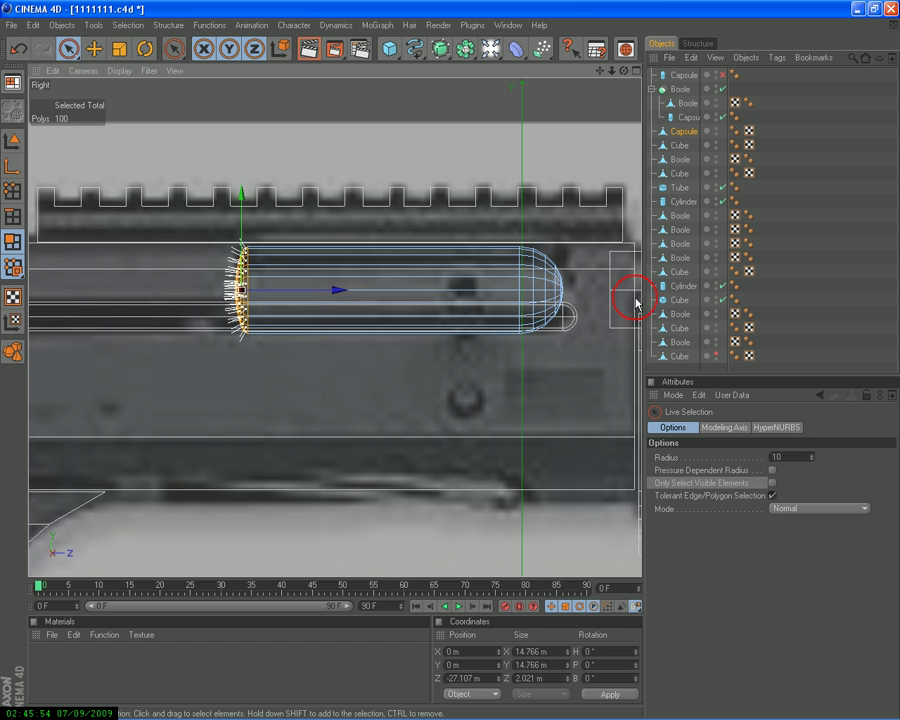
click(555, 246)
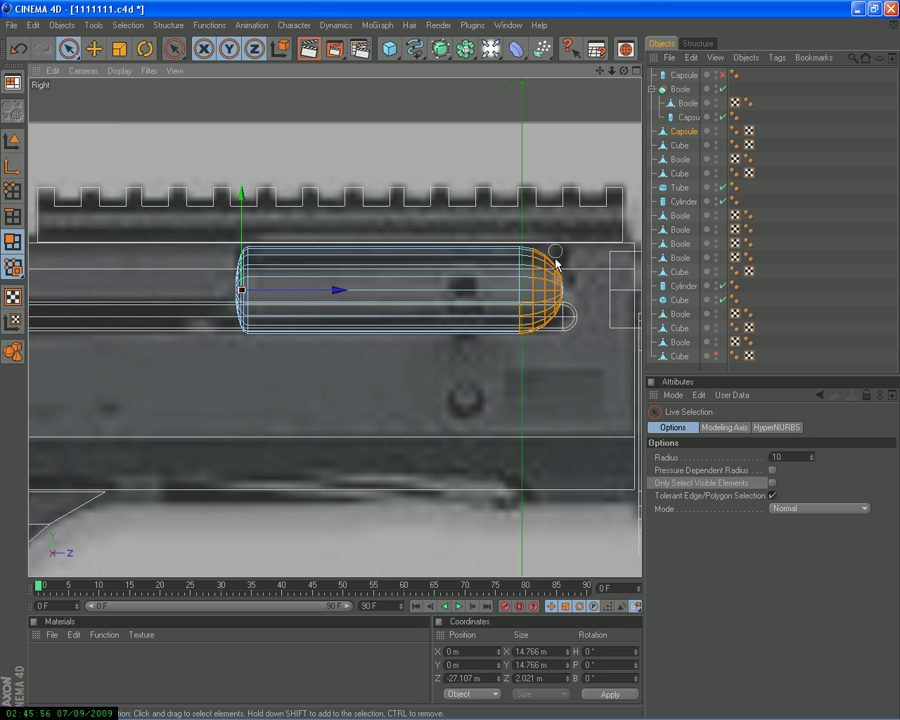
key(t)
drag(629, 318, 452, 367)
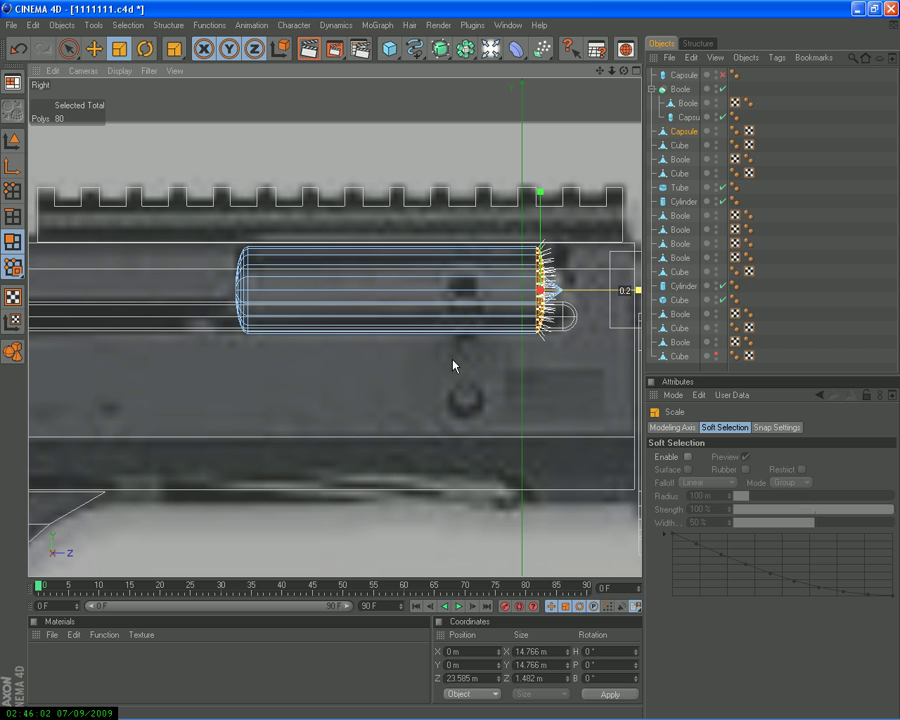
drag(452, 367, 425, 217)
click(96, 47)
mouse_move(562, 291)
mouse_down()
mouse_move(448, 366)
mouse_move(331, 77)
mouse_up()
click(14, 48)
click(14, 48)
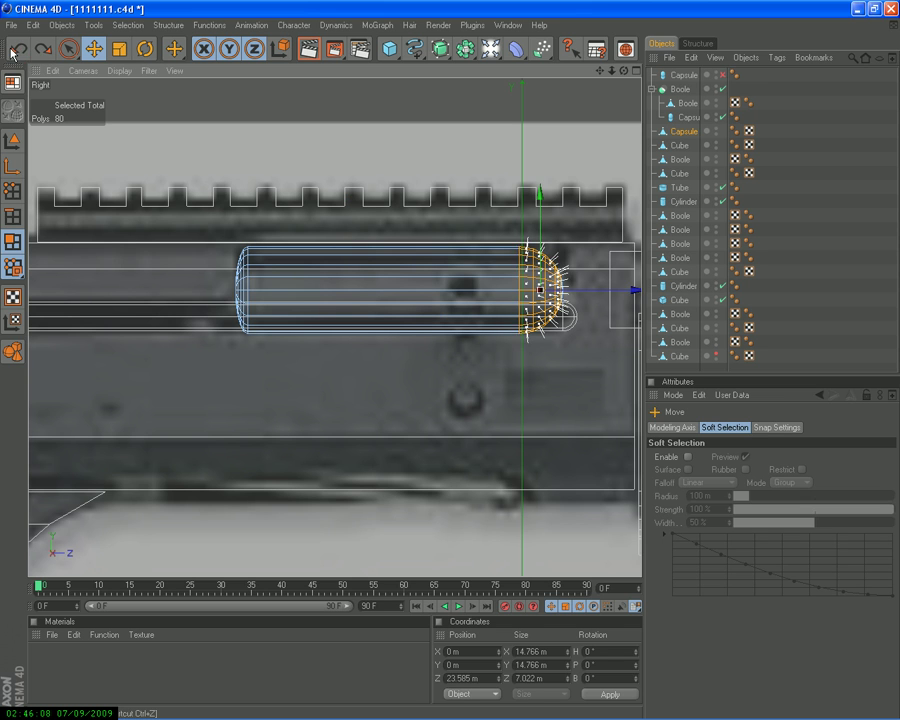
click(14, 48)
Reselect the right cap points, flatten them along Z, and push the cap outward
click(17, 48)
click(68, 48)
drag(530, 272, 560, 268)
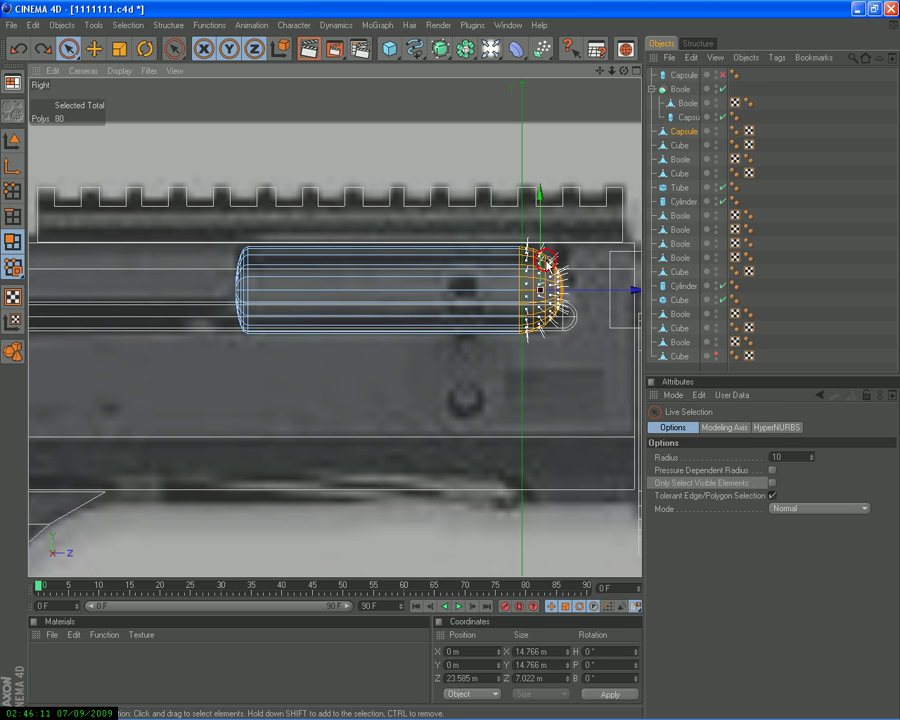
click(119, 49)
drag(450, 364, 452, 366)
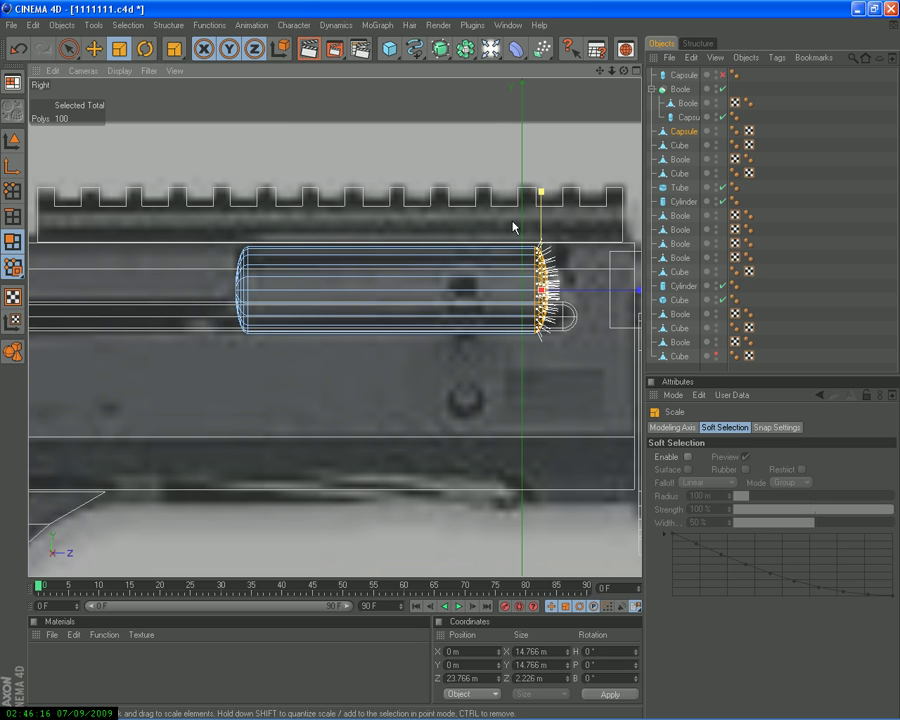
click(94, 49)
drag(592, 296, 585, 291)
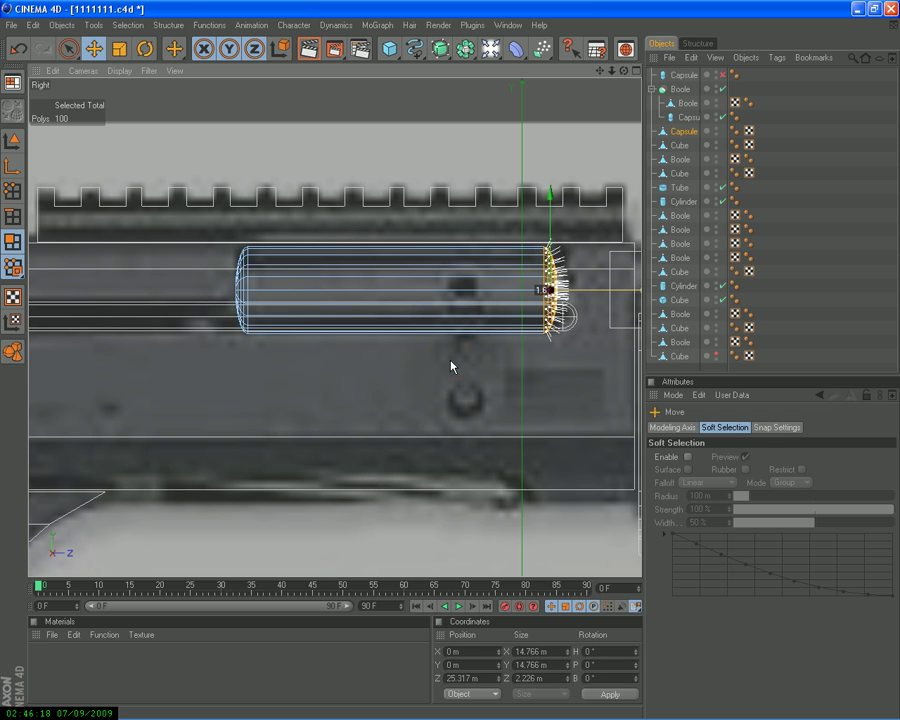
Move the original capsule out of the Boole and place the flattened capsule inside as the cutter
middle_click(585, 291)
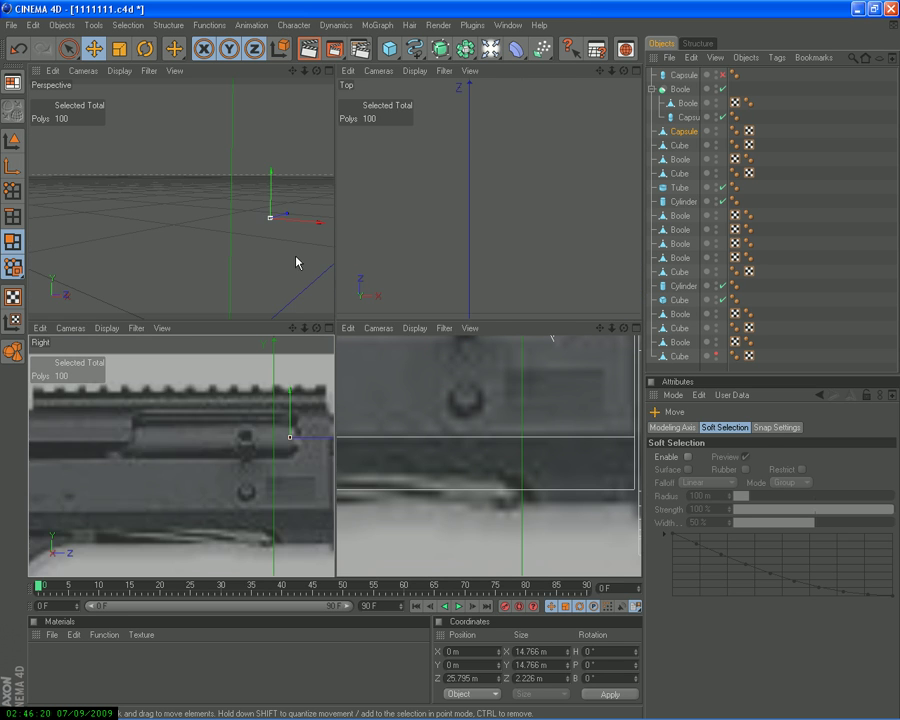
middle_click(287, 271)
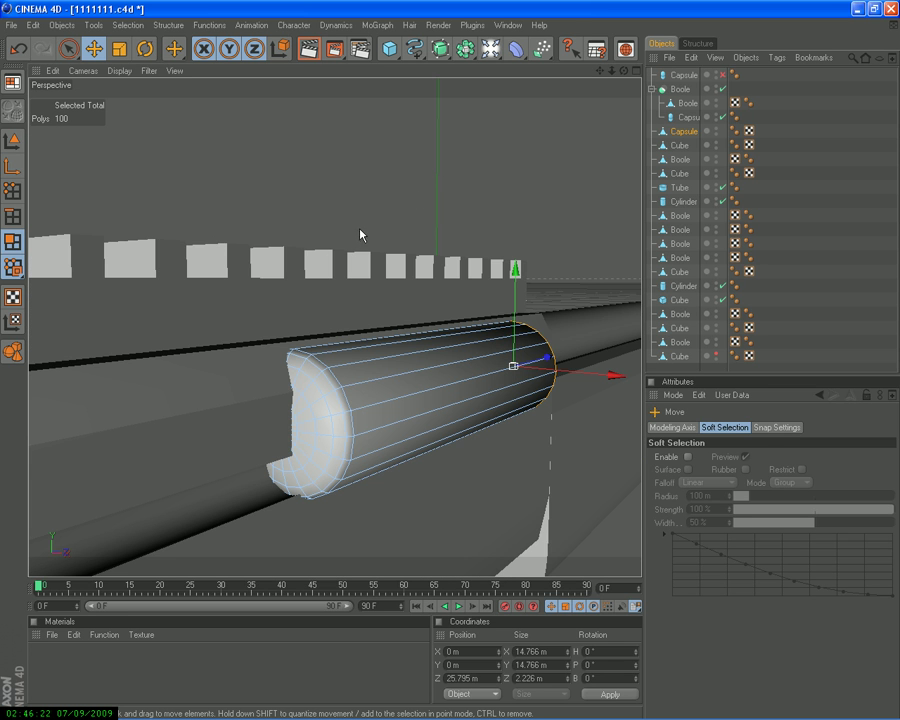
scroll(411, 207, down, 3)
click(676, 117)
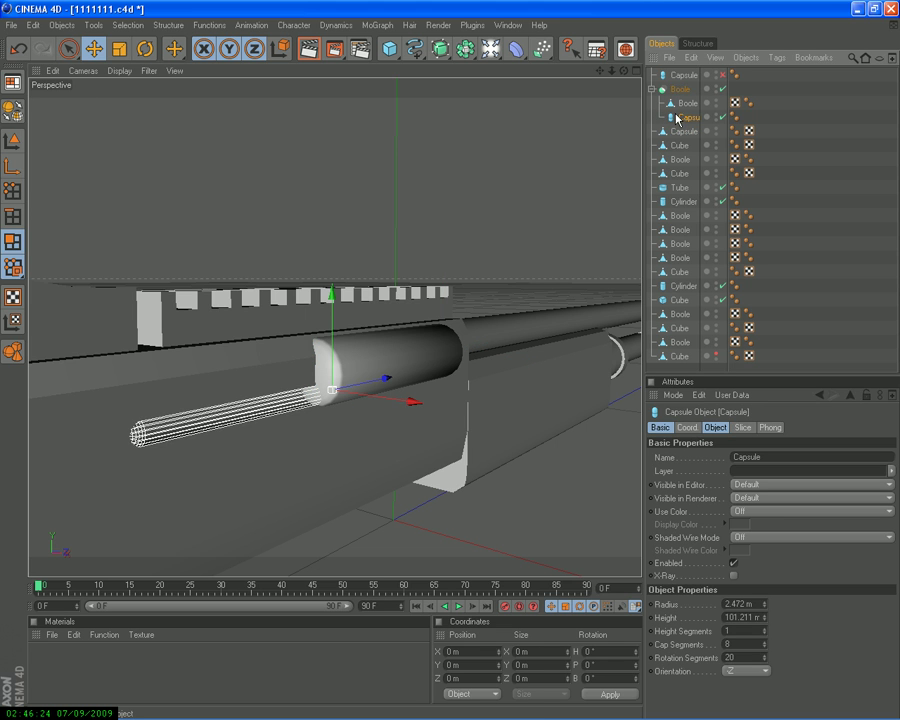
drag(676, 117, 674, 80)
click(676, 118)
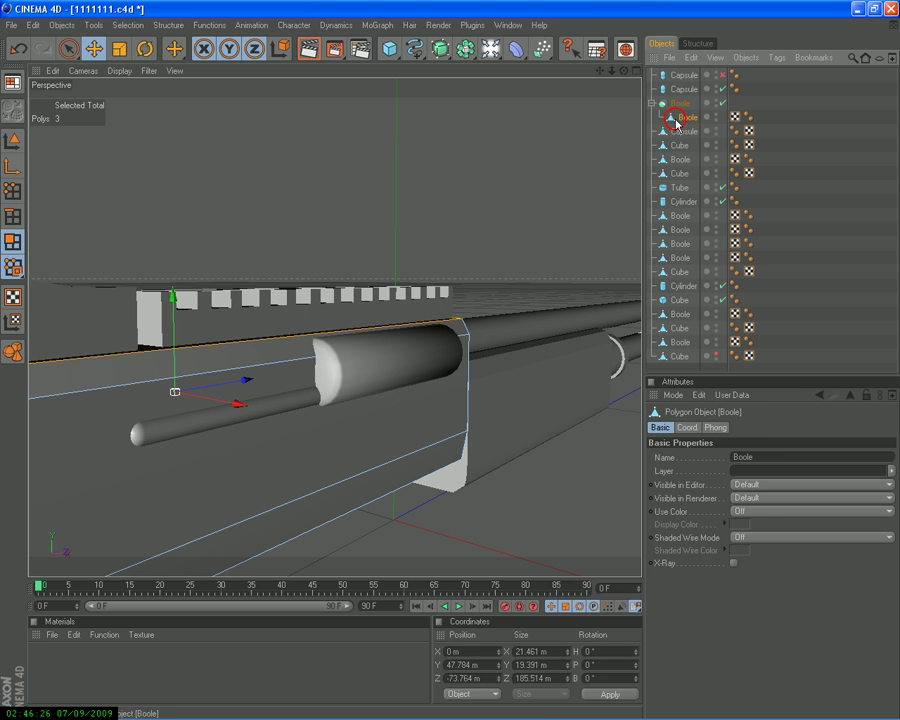
click(674, 133)
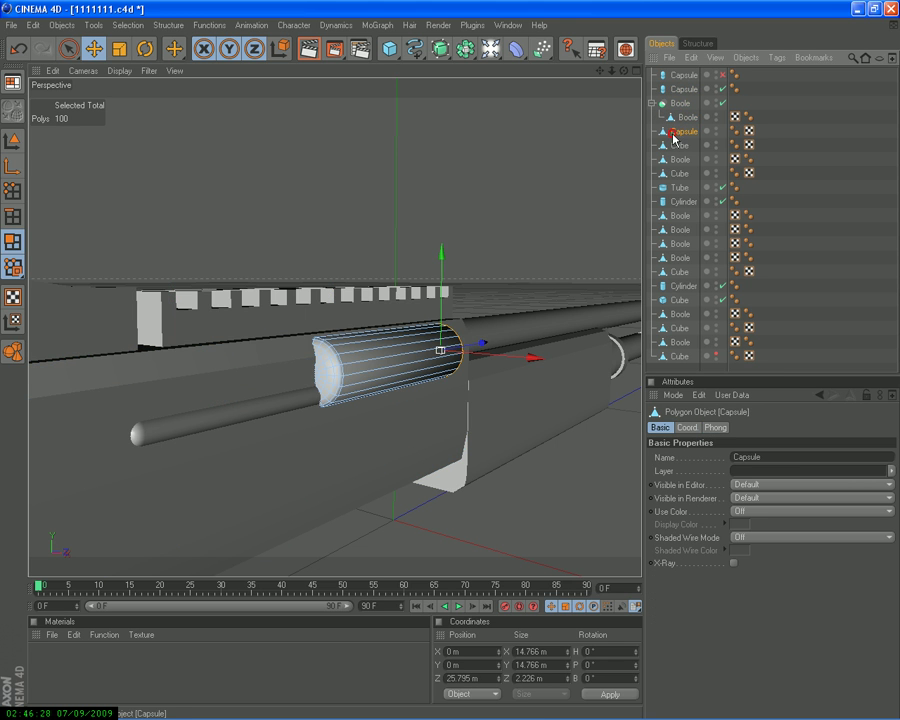
drag(674, 133, 680, 104)
click(679, 119)
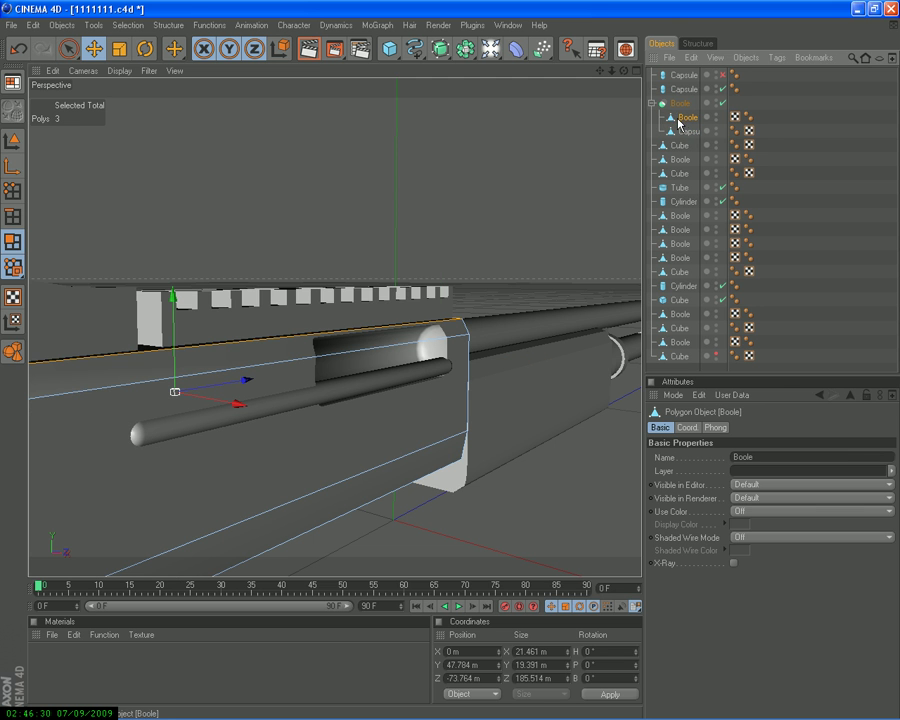
click(735, 128)
Orbit the model to inspect the new recess cut into the receiver
scroll(451, 369, up, 3)
alt+drag(451, 369, 452, 366)
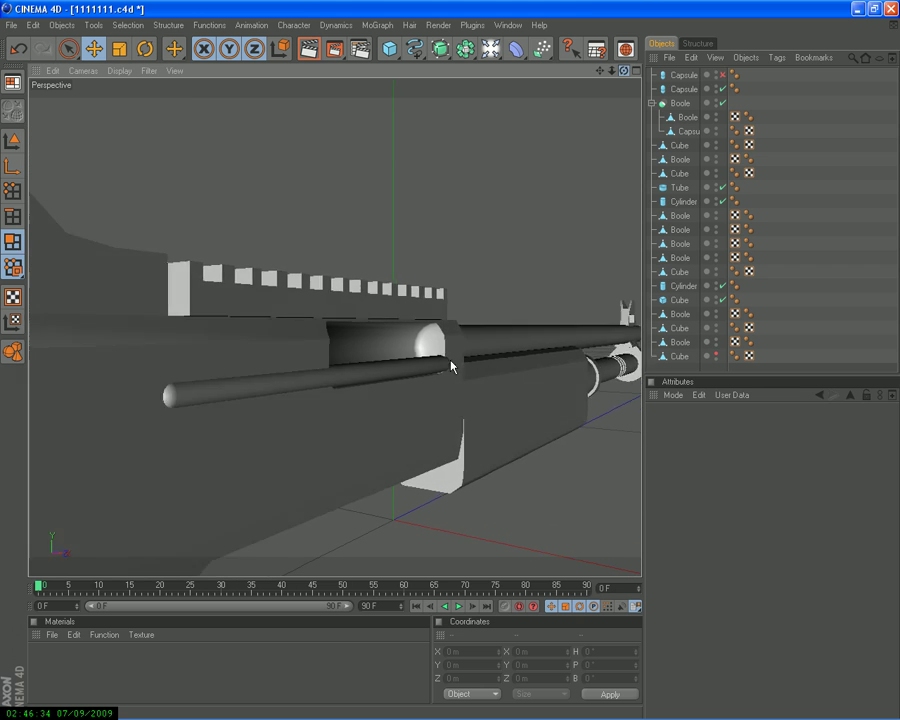
click(682, 117)
click(680, 131)
click(682, 89)
click(738, 115)
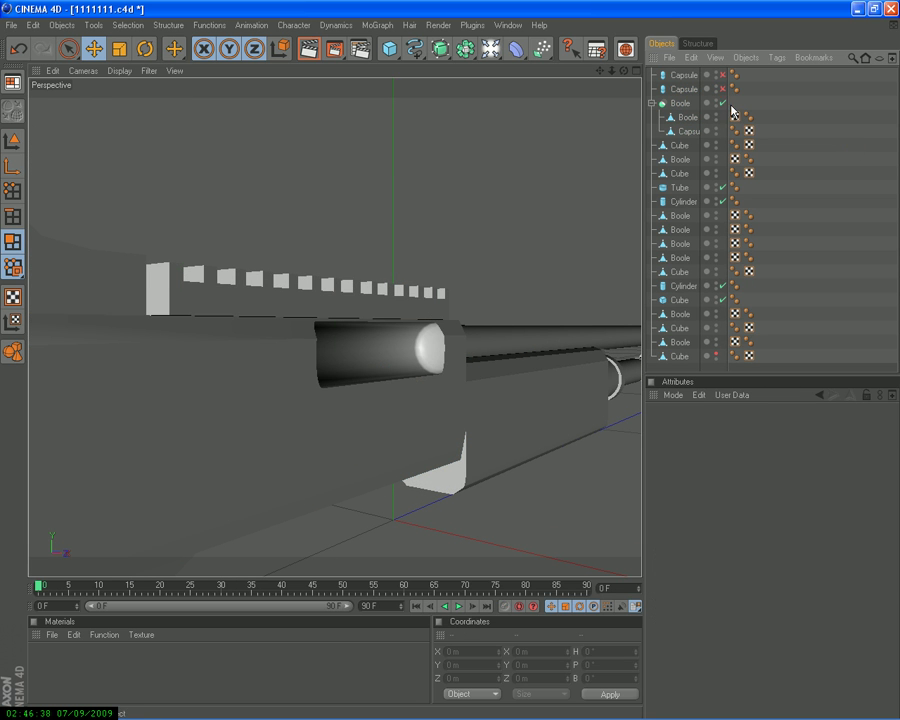
alt+drag(460, 364, 452, 368)
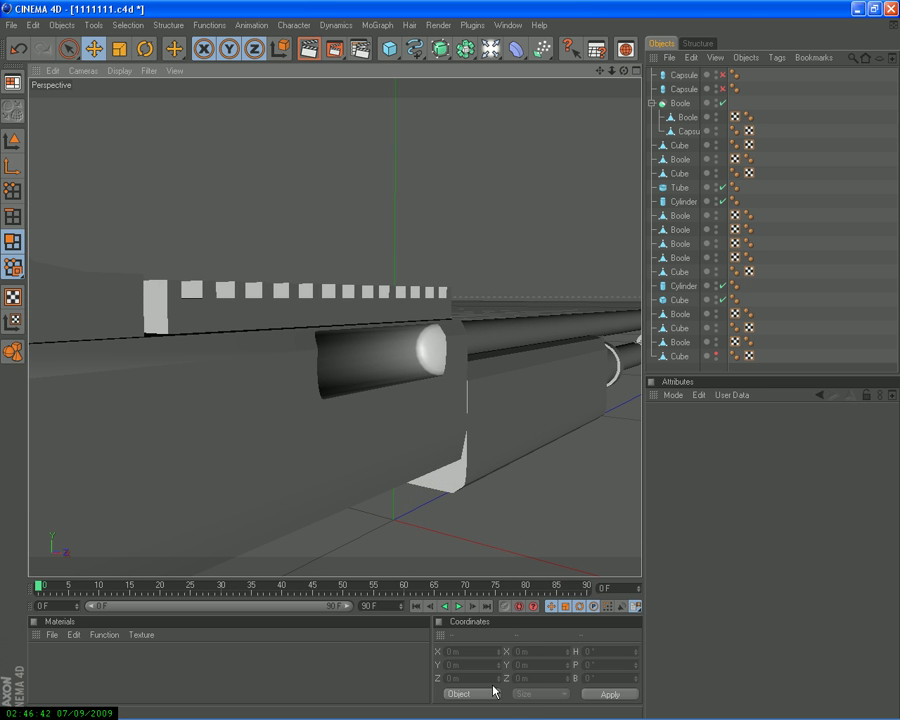
Check the side and perspective views, leaving the second capsule rod hidden, and select the first capsule
middle_click(211, 413)
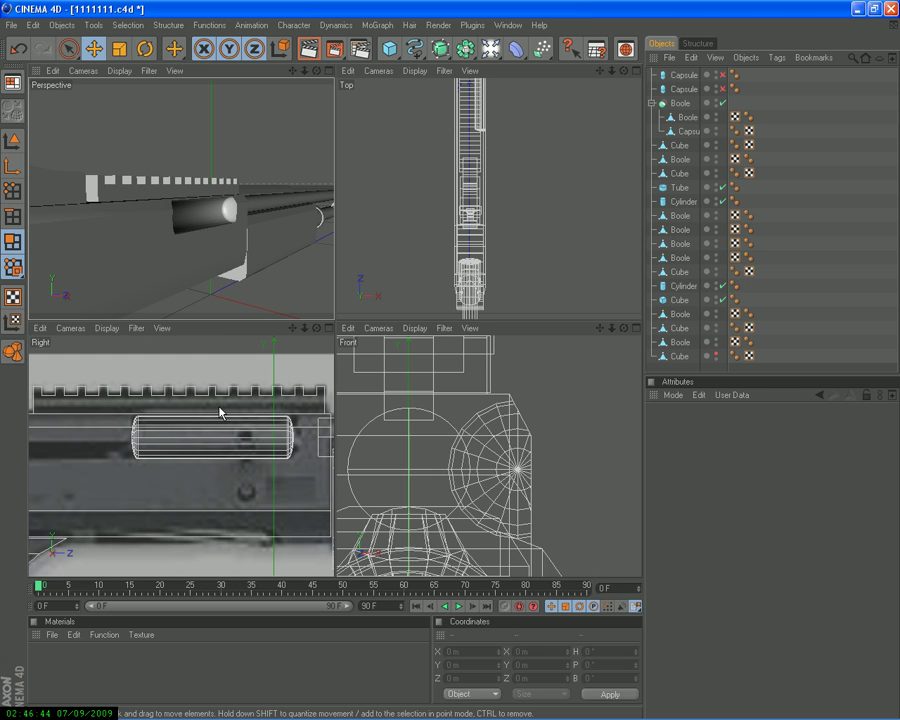
middle_click(220, 411)
middle_click(193, 362)
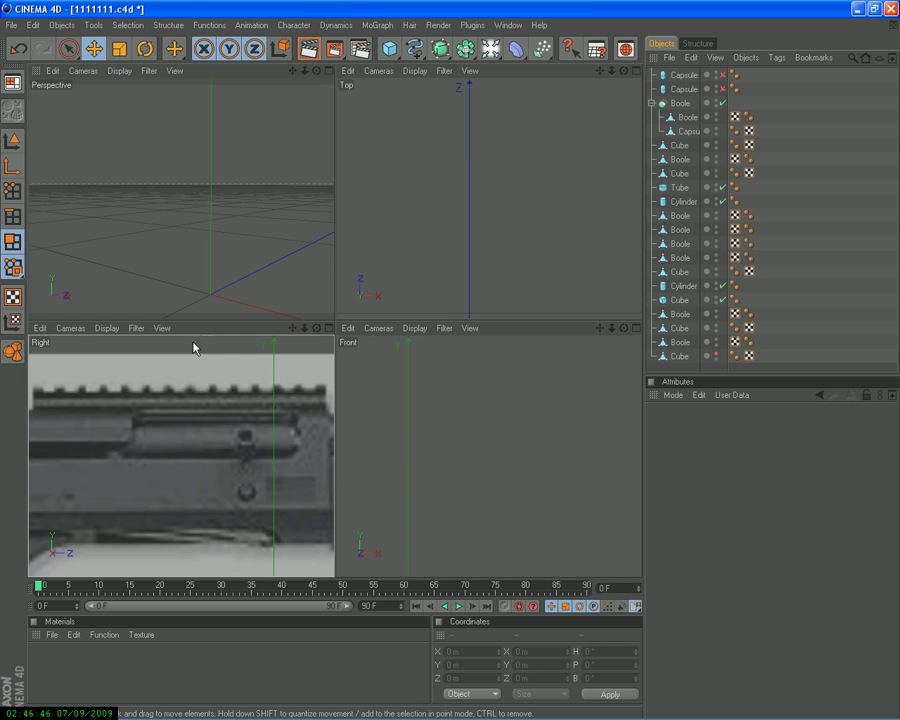
middle_click(300, 290)
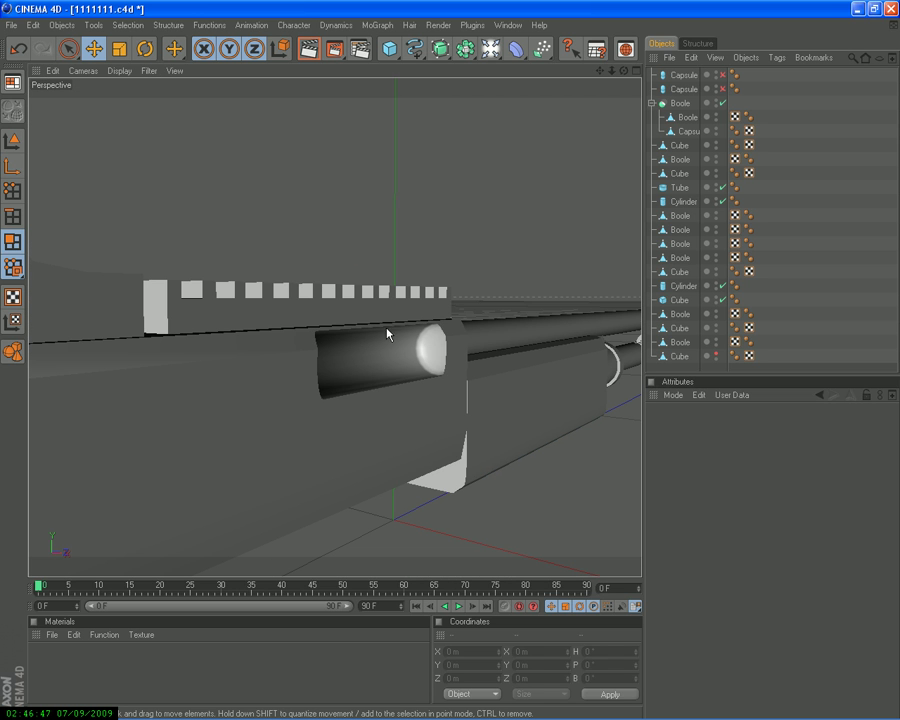
click(721, 89)
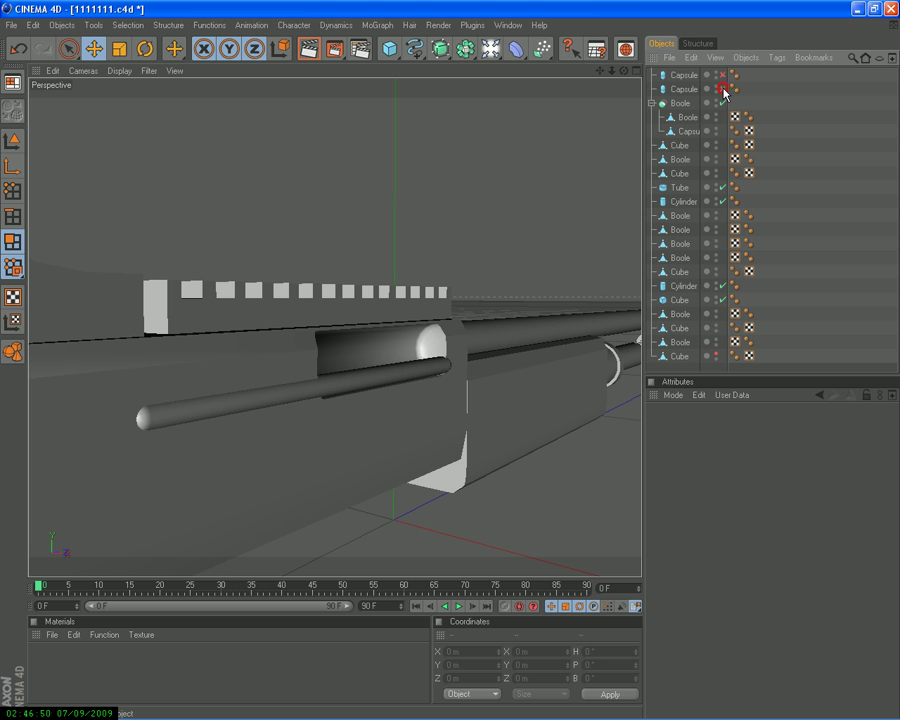
click(721, 89)
click(682, 77)
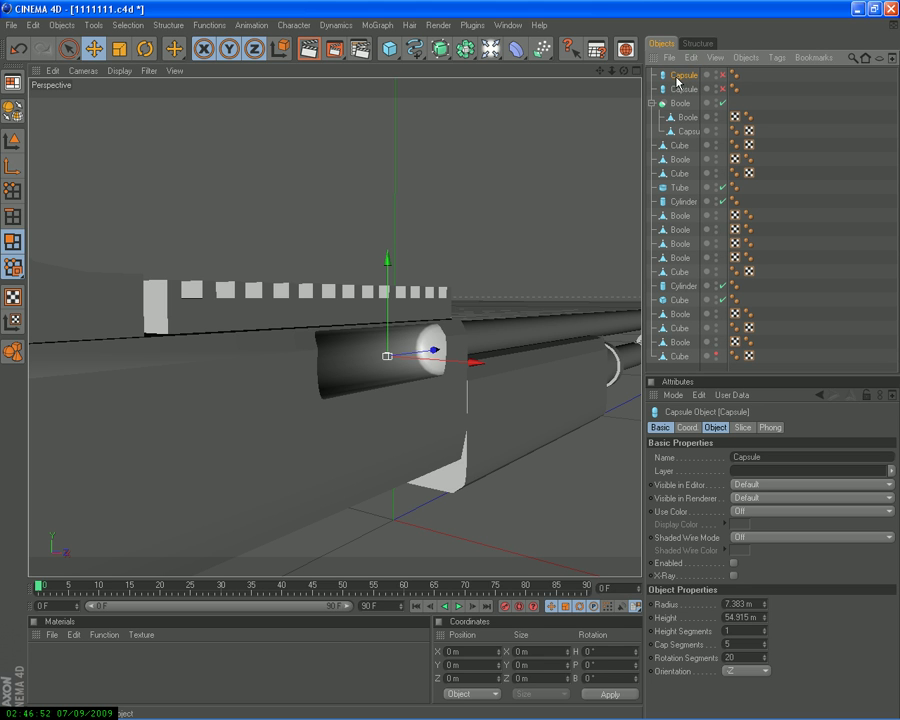
Show the cut's new edges and convert the Boole and its capsule to editable polygons
click(678, 106)
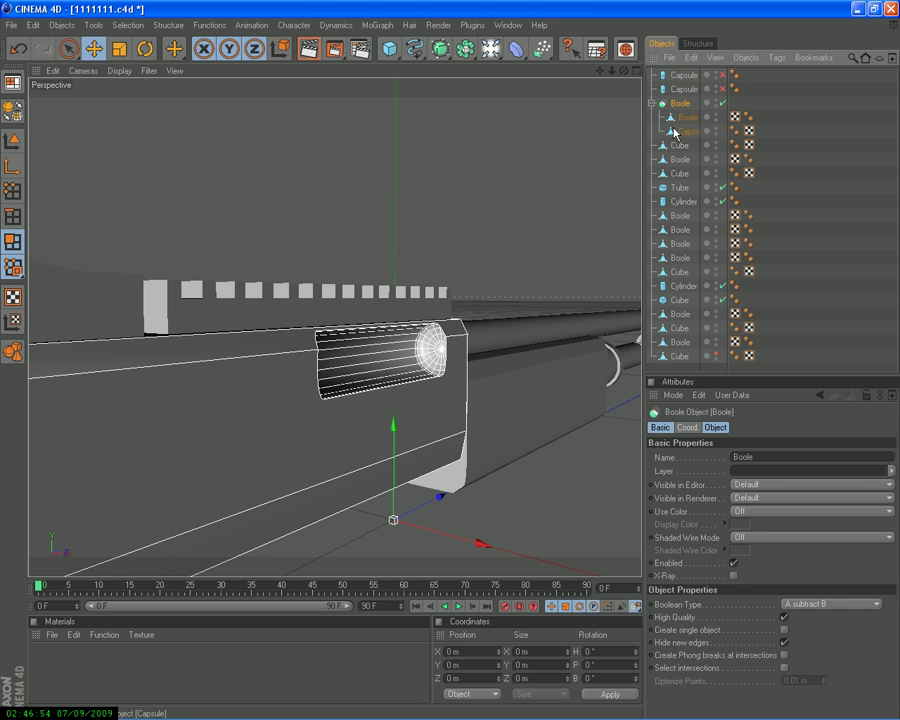
click(784, 642)
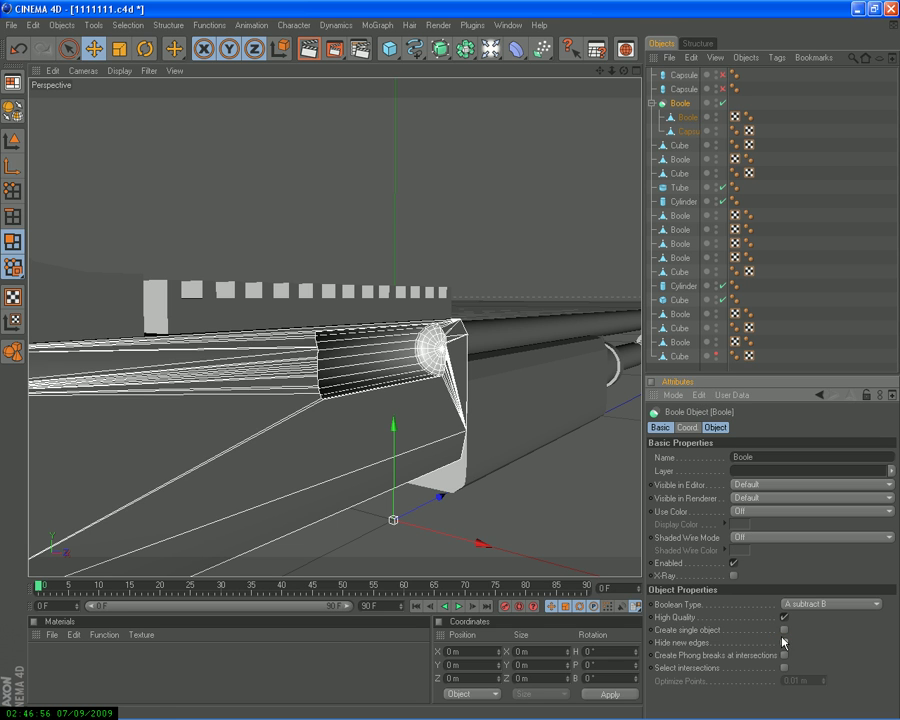
click(688, 131)
shift+click(680, 103)
click(12, 110)
click(650, 103)
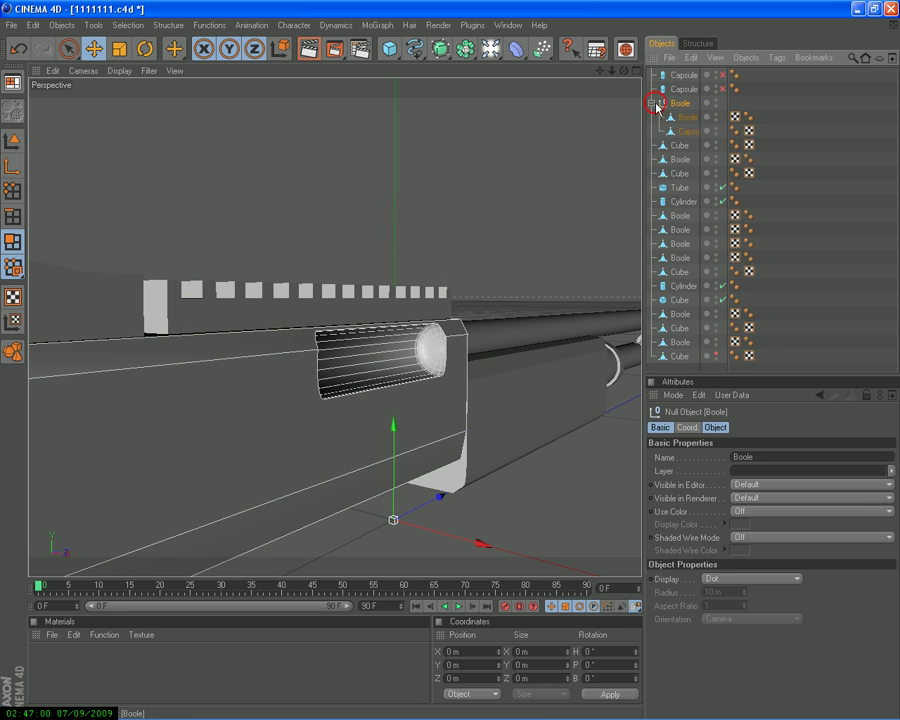
click(684, 132)
shift+click(680, 103)
Connect the converted Boole parts into one polygon object and select the original Boole group
click(210, 25)
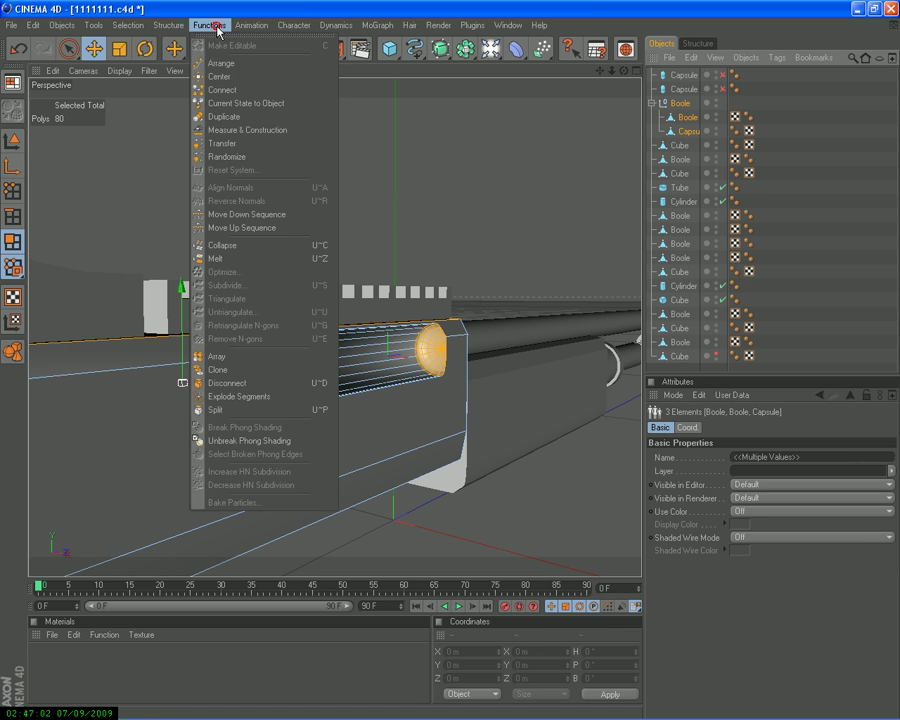
click(221, 103)
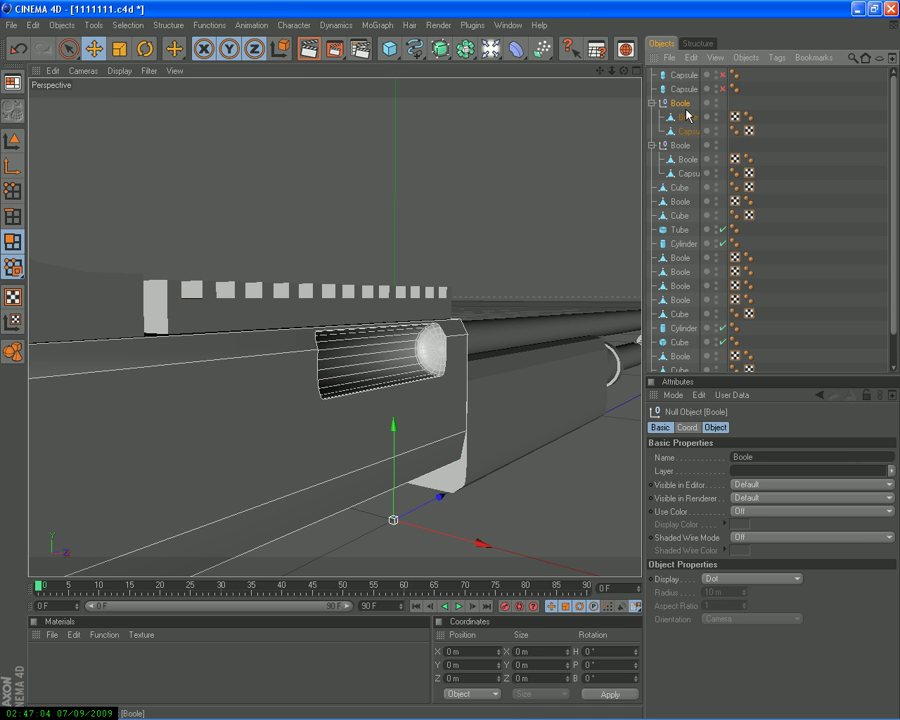
click(12, 52)
click(210, 25)
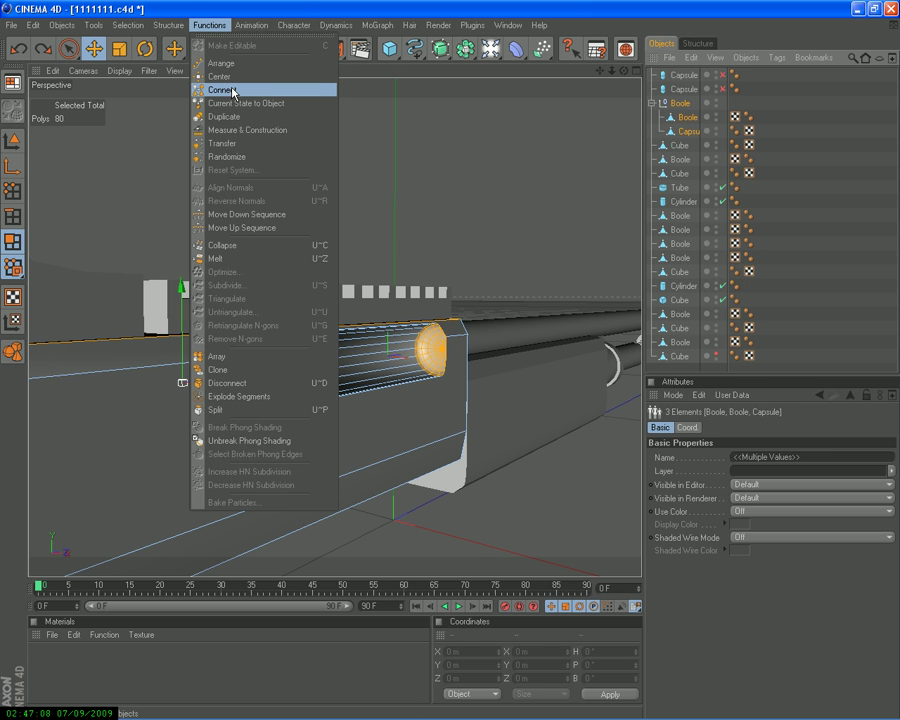
click(233, 92)
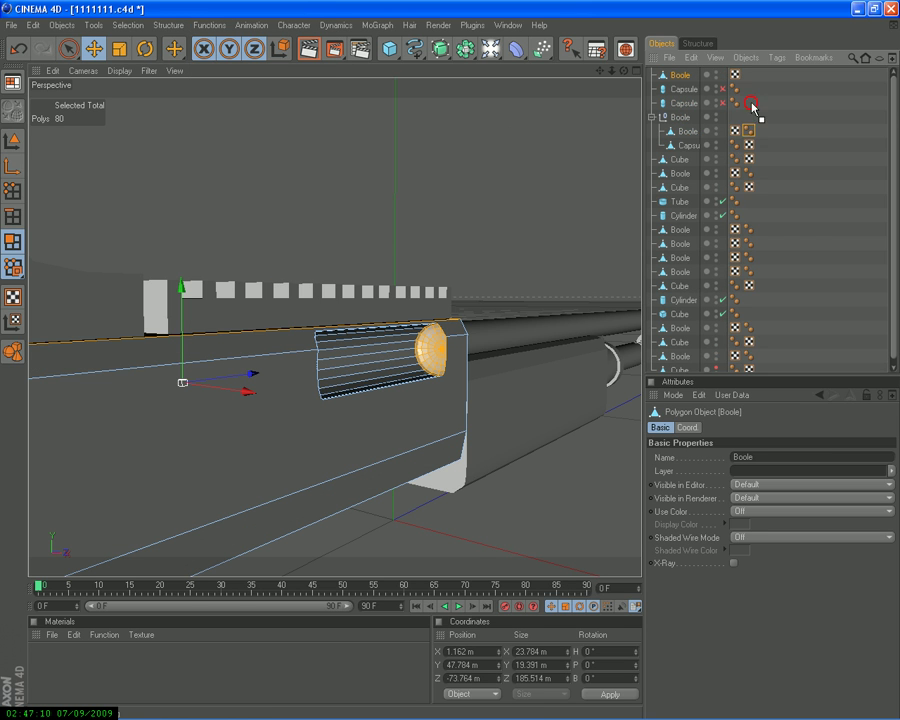
click(736, 75)
click(680, 117)
Delete the original Boole group and clear the polygon selection on the merged receiver
key(Delete)
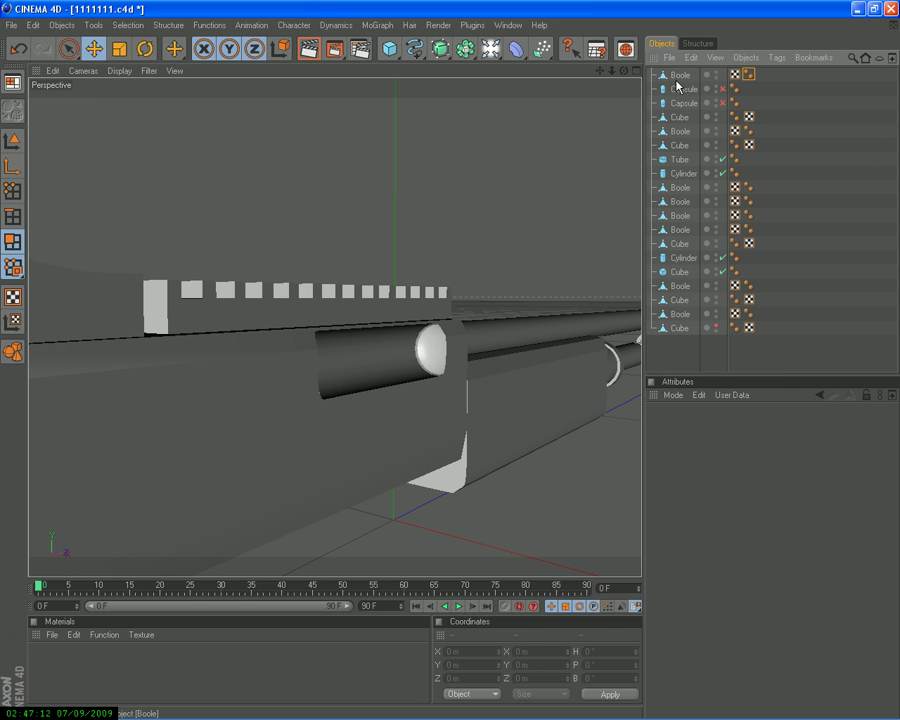
click(677, 76)
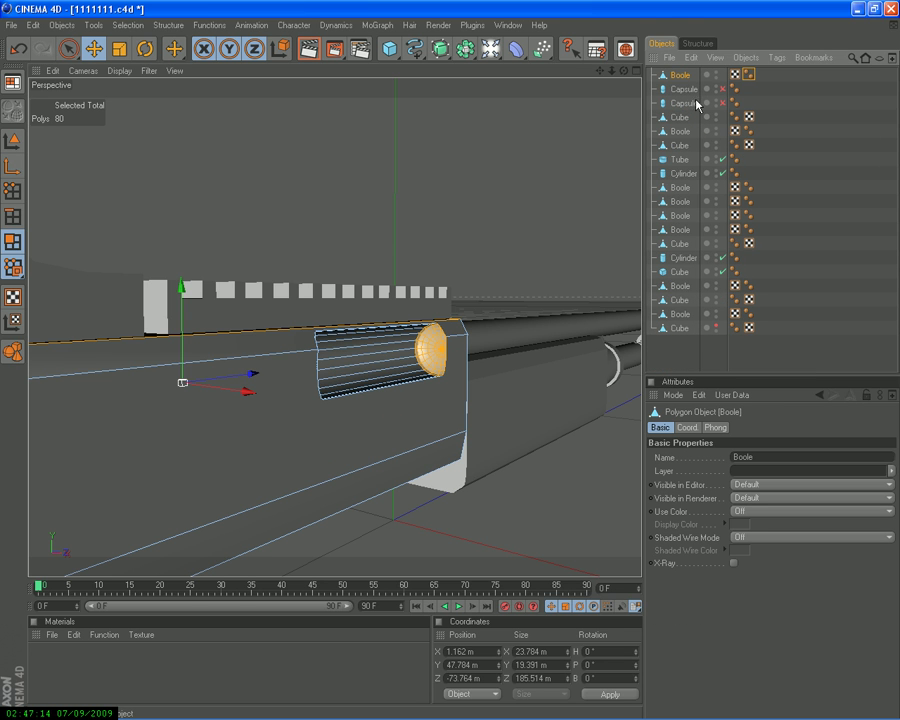
click(503, 222)
mouse_move(487, 236)
alt+mouse_down()
mouse_move(450, 360)
mouse_move(706, 124)
alt+mouse_up()
scroll(450, 362, up, 5)
scroll(450, 365, down, 5)
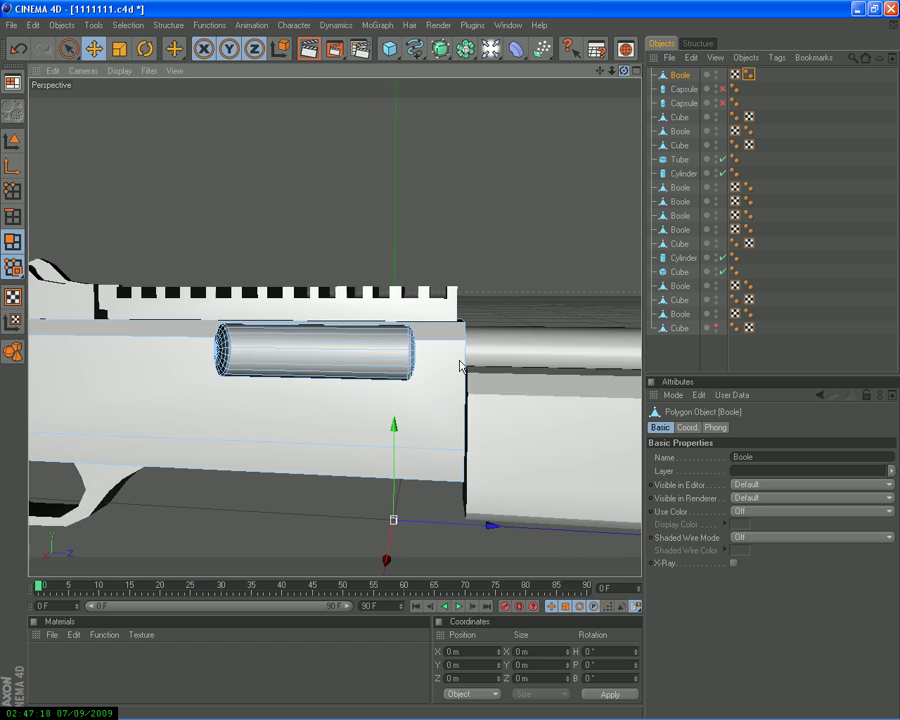
Leave only the lower thin capsule enabled, with the upper capsule switched off
click(686, 102)
click(722, 103)
click(722, 89)
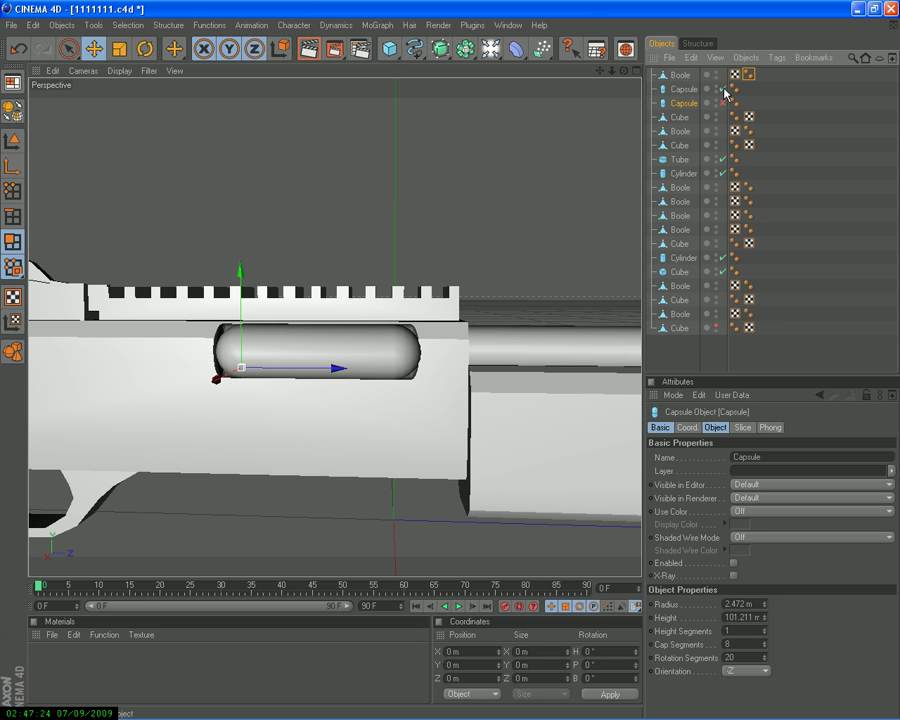
click(721, 90)
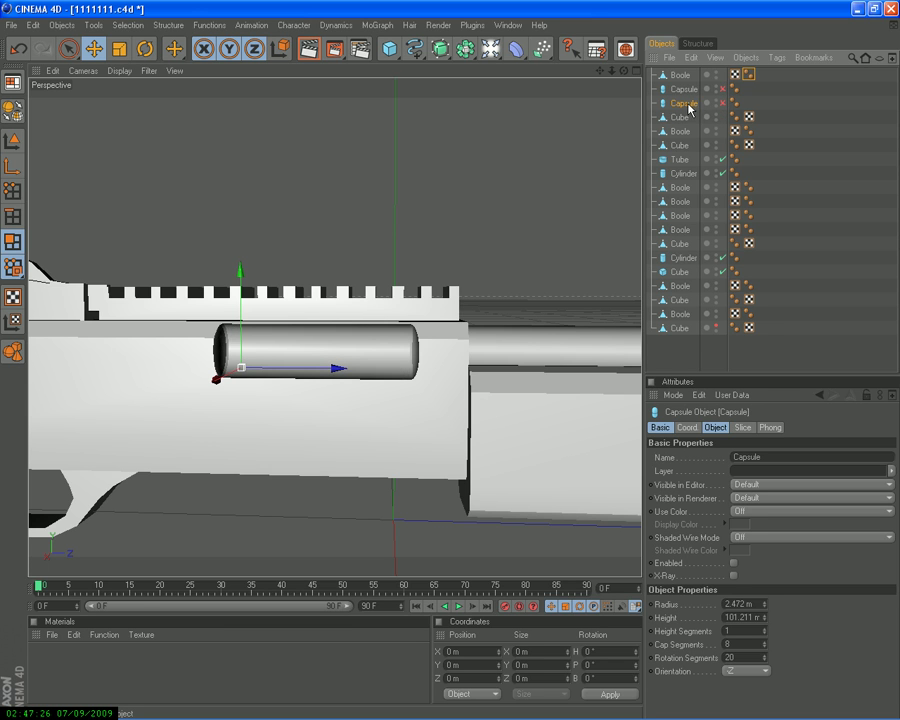
click(722, 103)
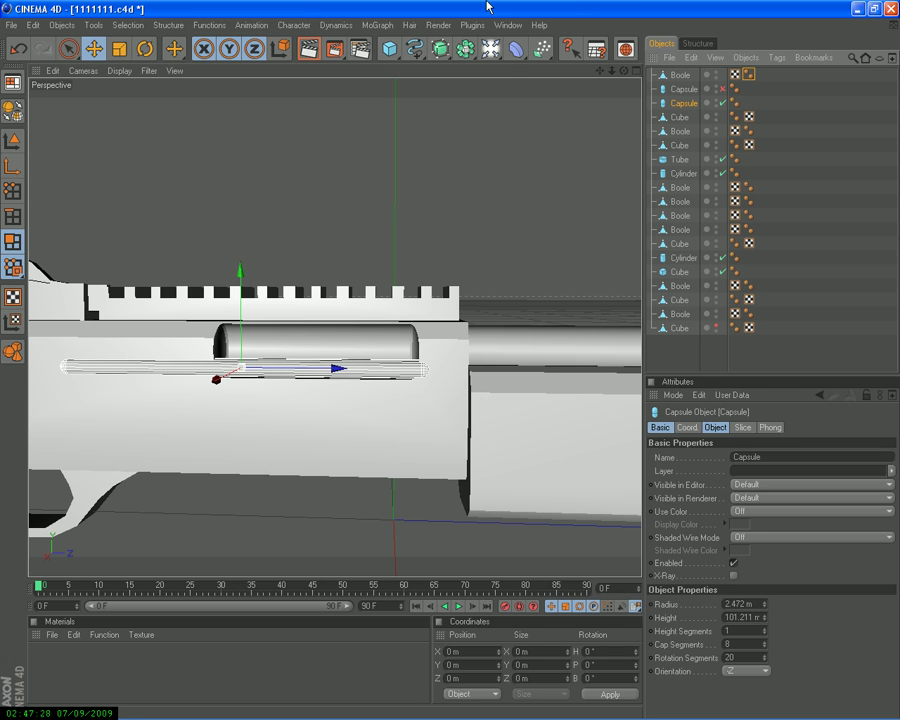
Add a new Boole containing the merged receiver first and the thin capsule second
drag(463, 57, 632, 68)
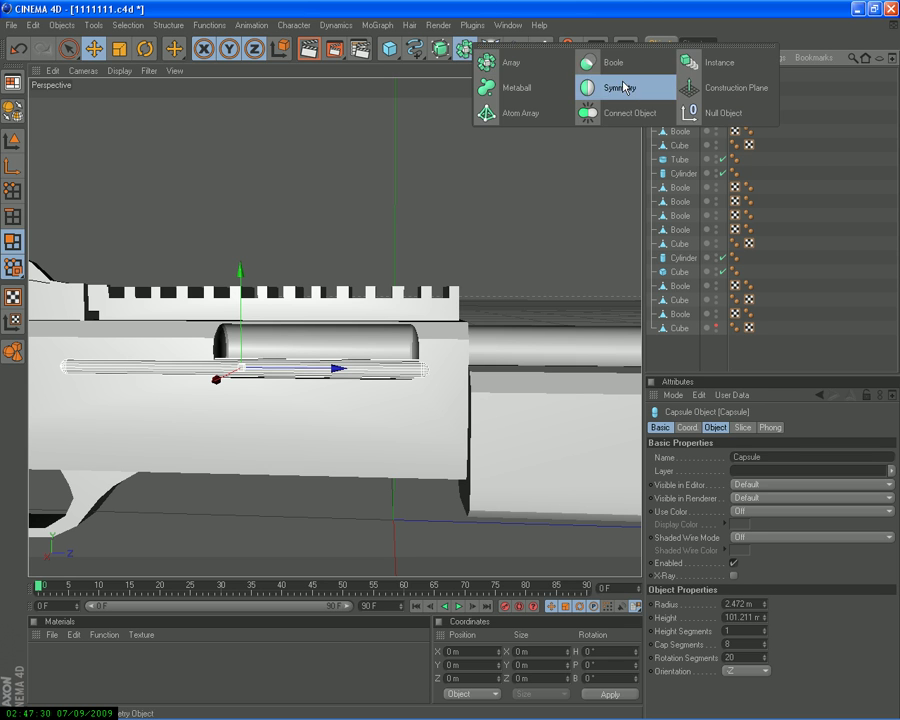
drag(677, 117, 668, 80)
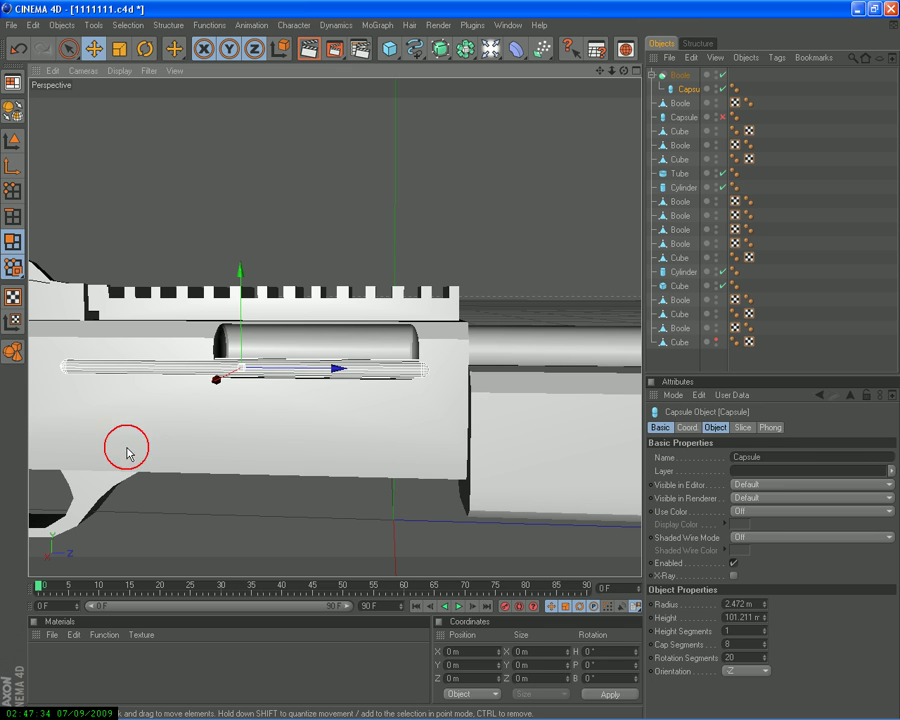
click(13, 143)
click(185, 362)
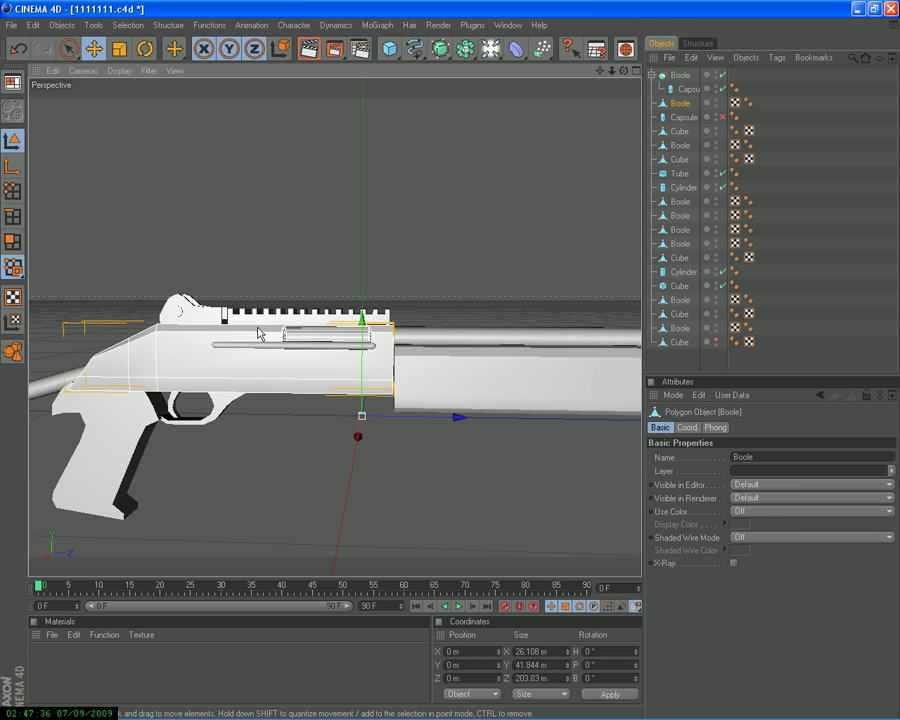
scroll(406, 332, up, 3)
scroll(420, 310, down, 2)
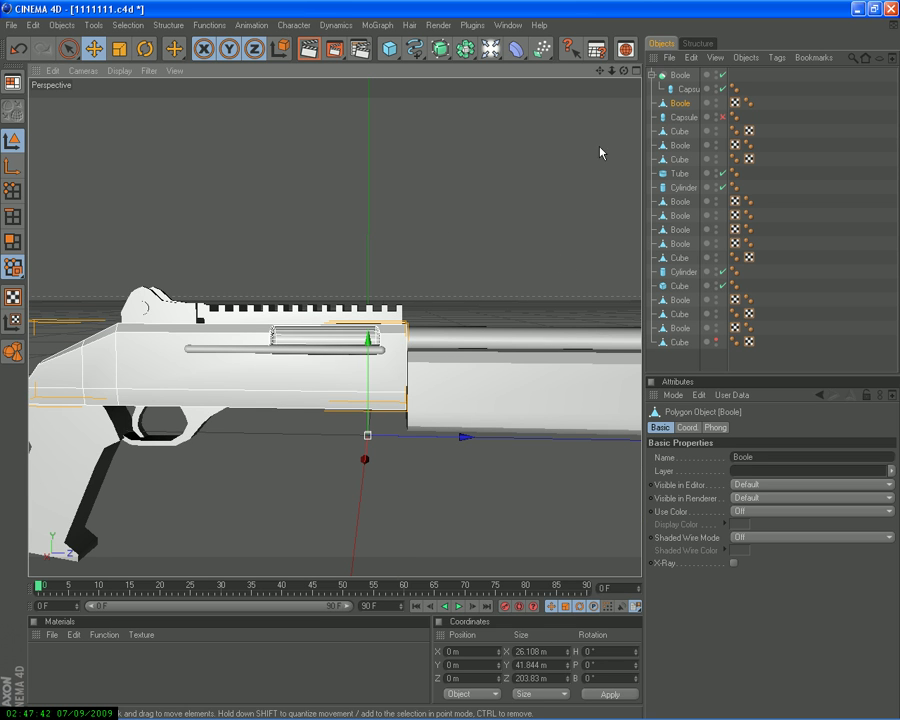
drag(668, 103, 679, 90)
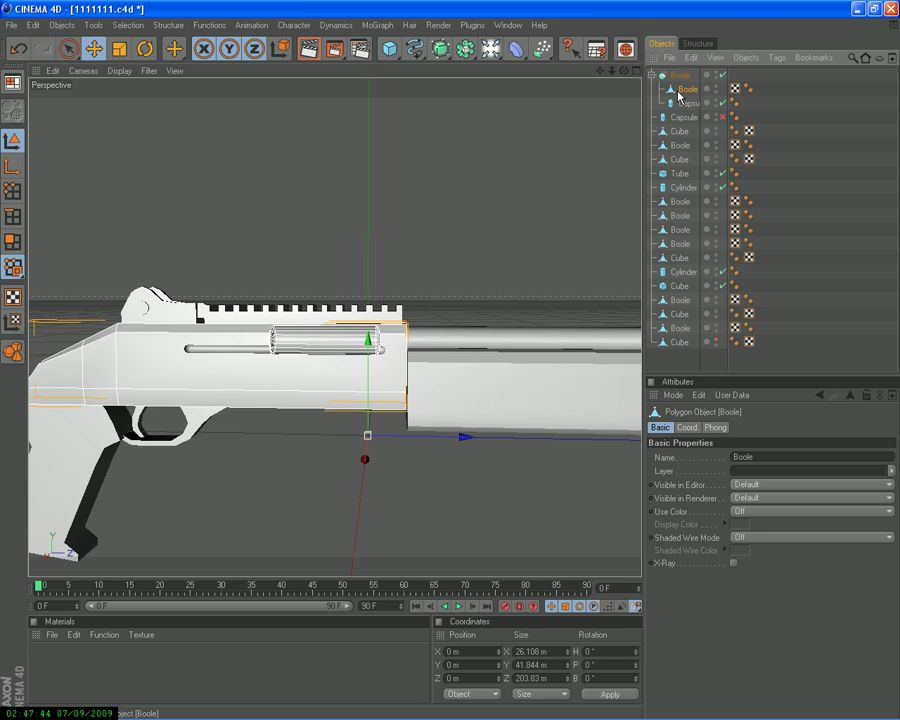
scroll(247, 446, up, 5)
scroll(243, 446, down, 4)
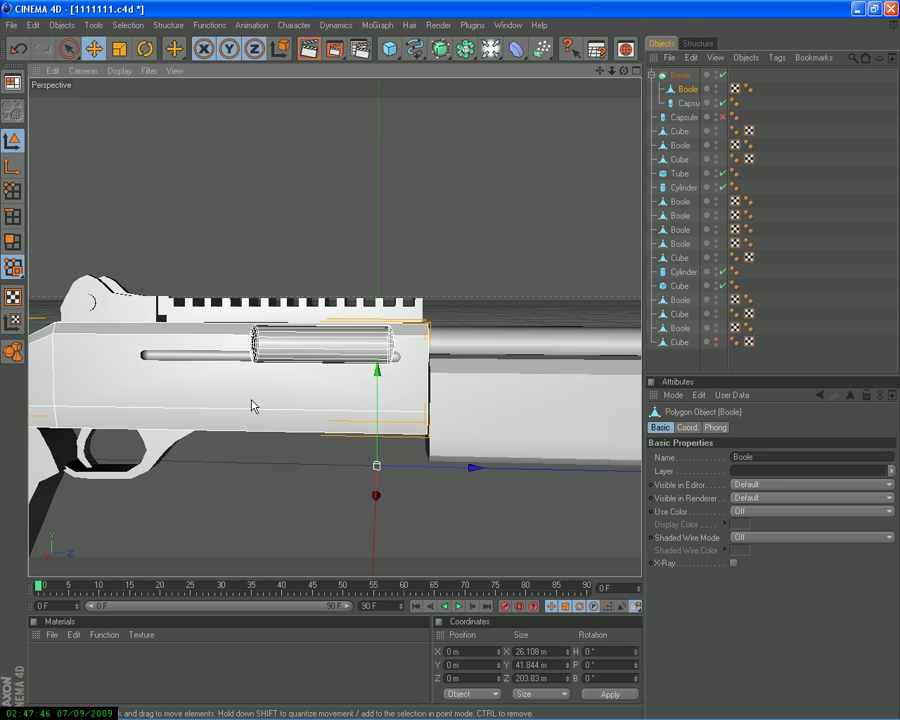
Shorten the groove capsule to 86.927 m and slide it back along the receiver in the Right view
click(682, 103)
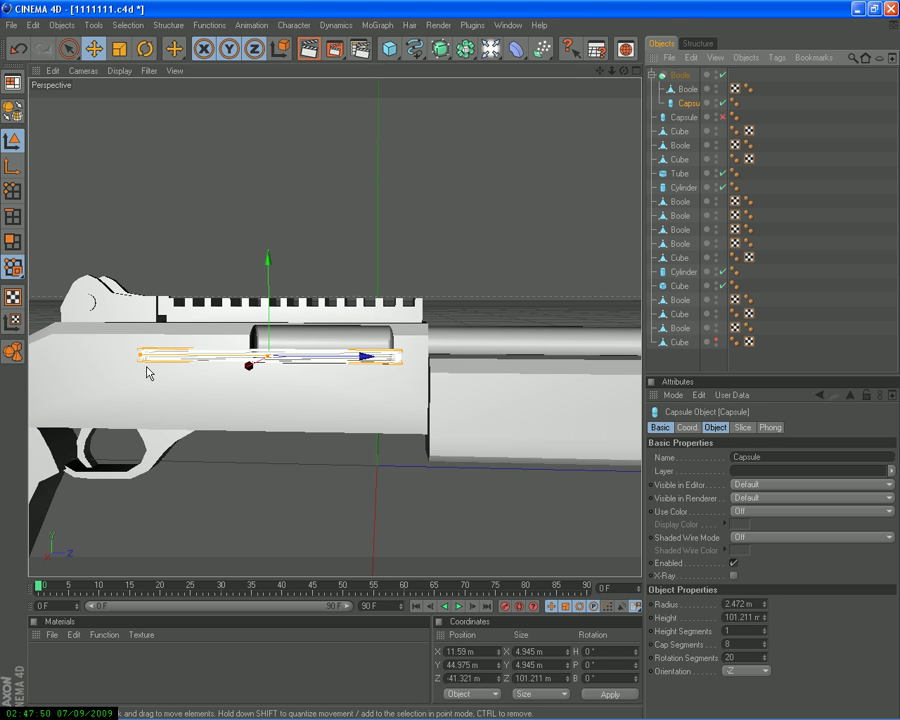
drag(151, 369, 451, 366)
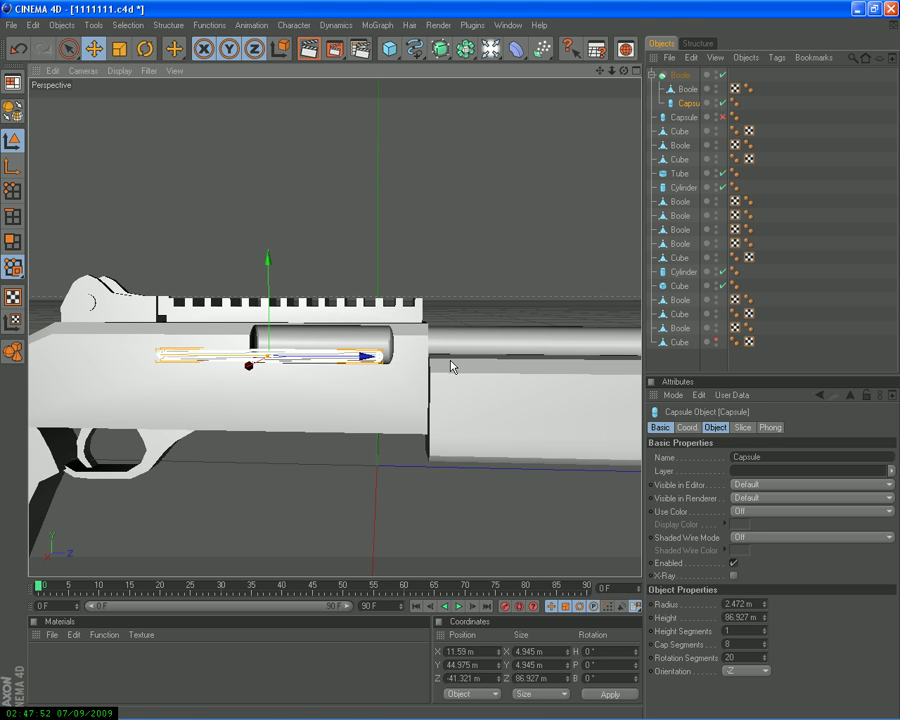
middle_click(308, 406)
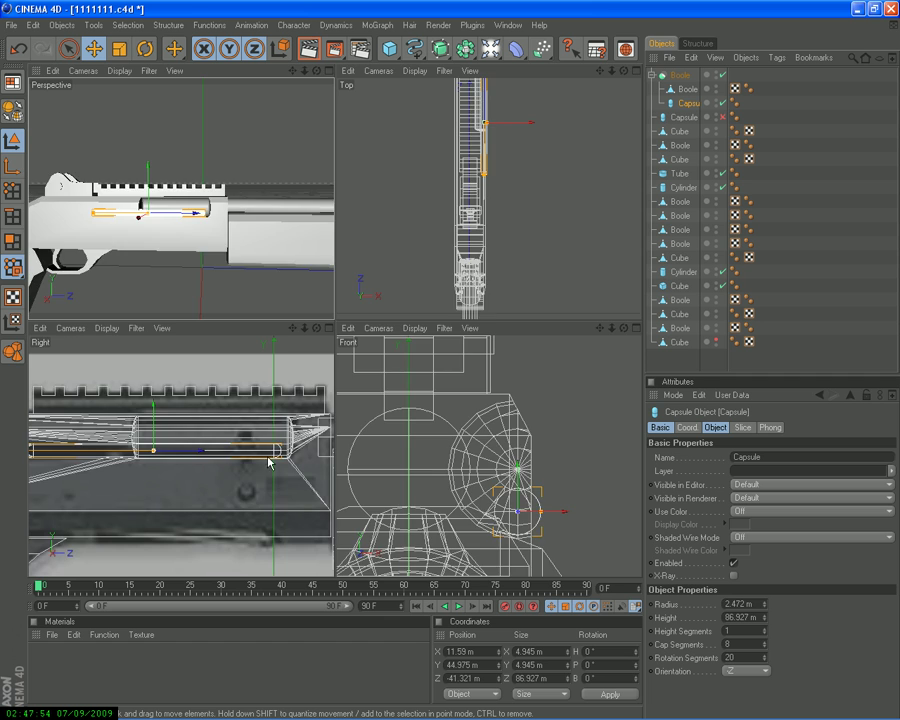
middle_click(302, 448)
scroll(250, 459, down, 2)
scroll(250, 459, down, 2)
drag(395, 332, 452, 362)
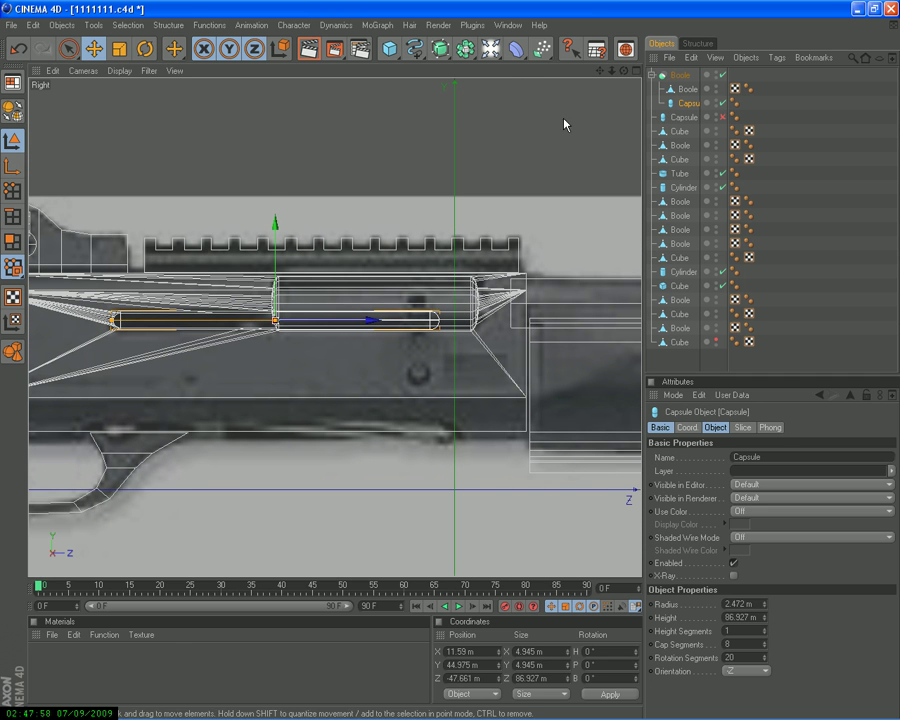
Turn on Hide new edges for the groove Boole and view the gun in Perspective
click(679, 75)
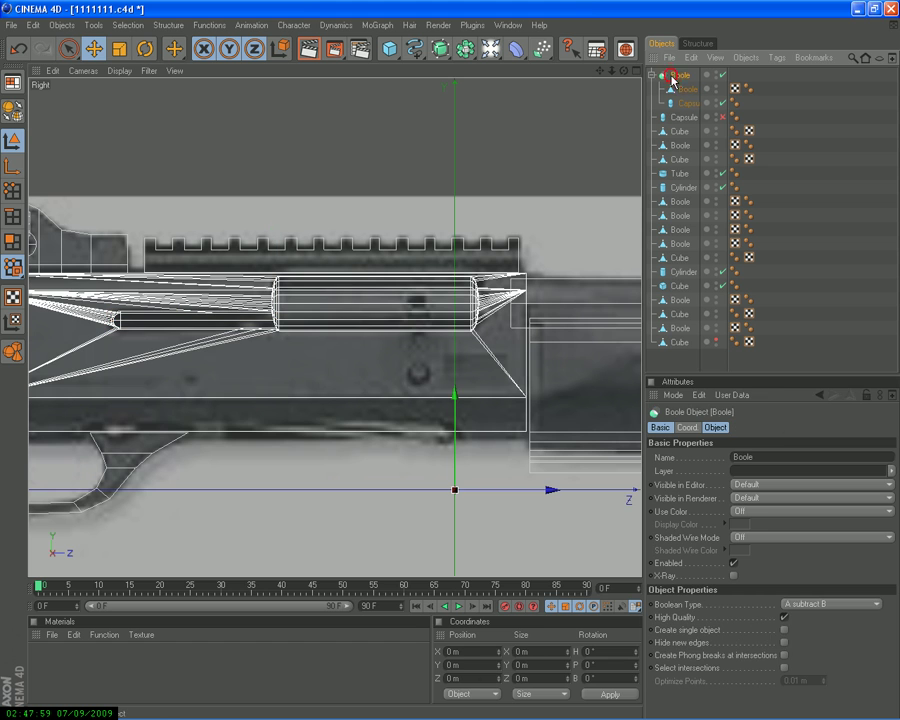
click(783, 643)
click(785, 645)
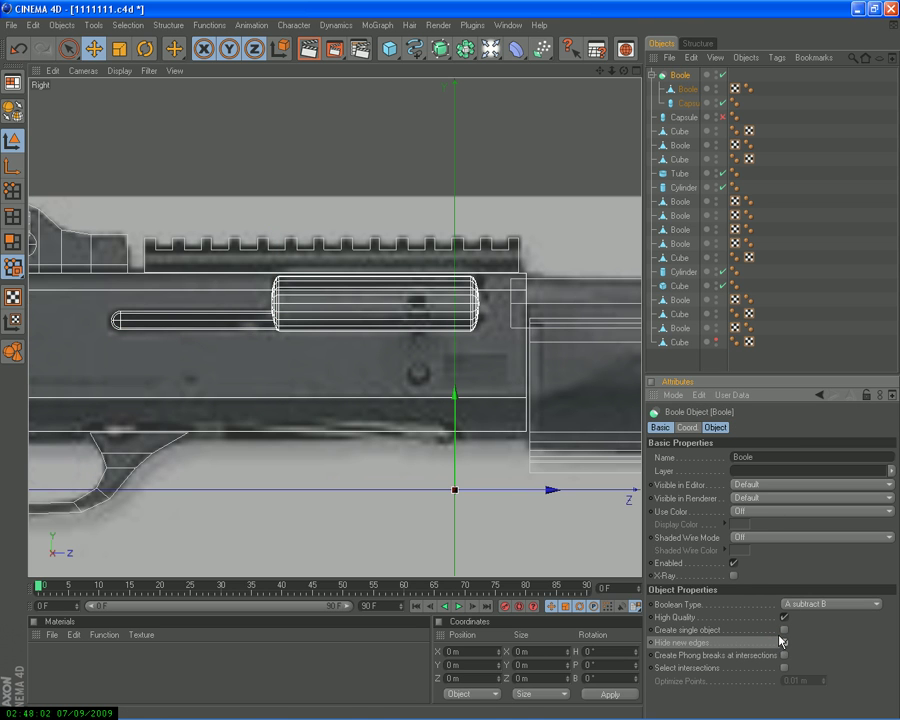
middle_click(378, 322)
middle_click(190, 216)
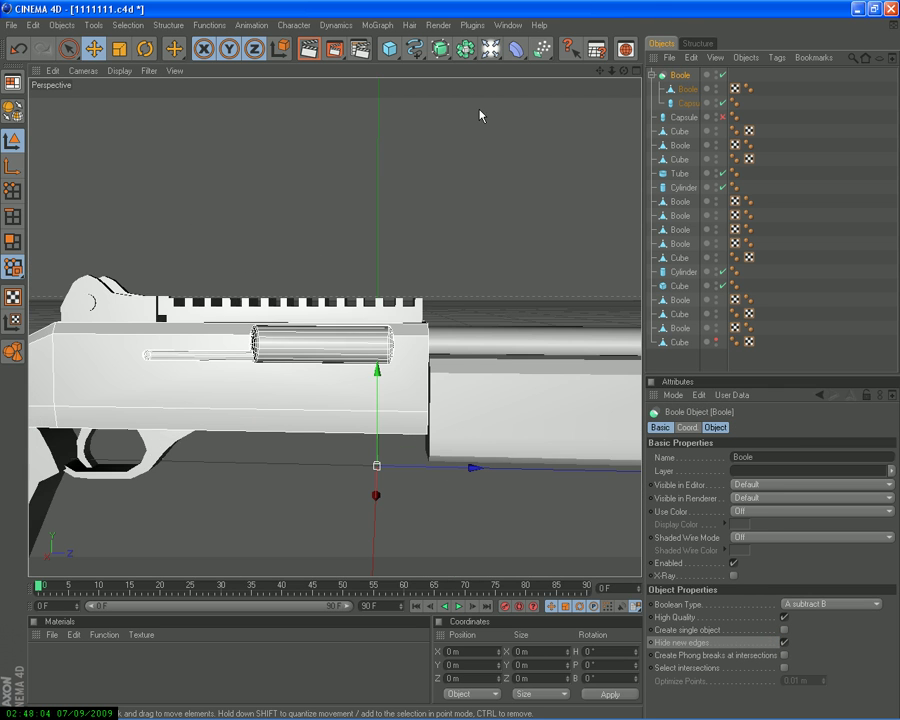
alt+drag(454, 362, 454, 365)
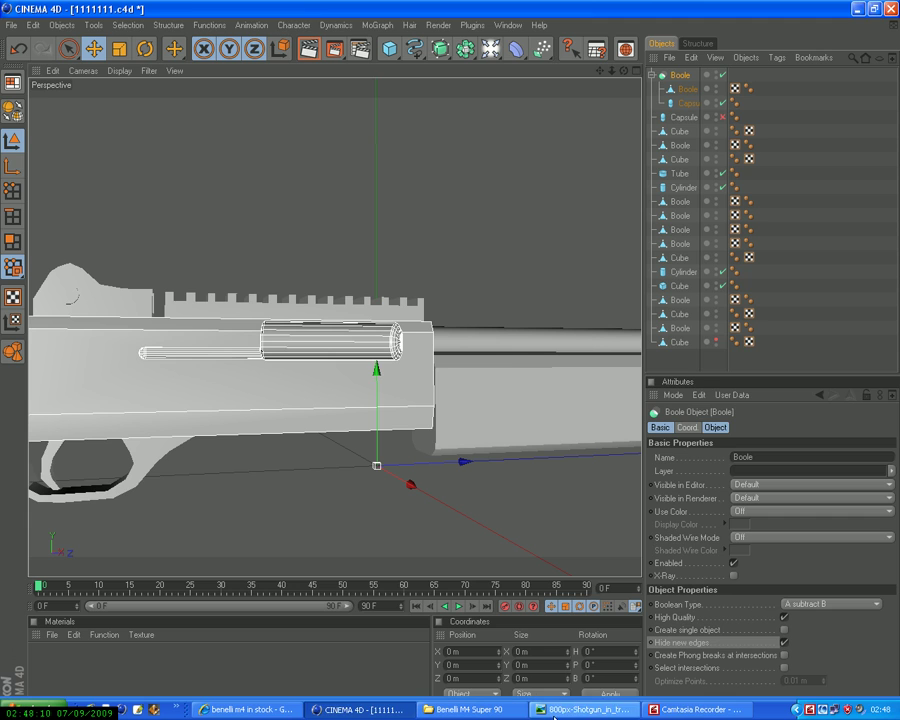
click(565, 710)
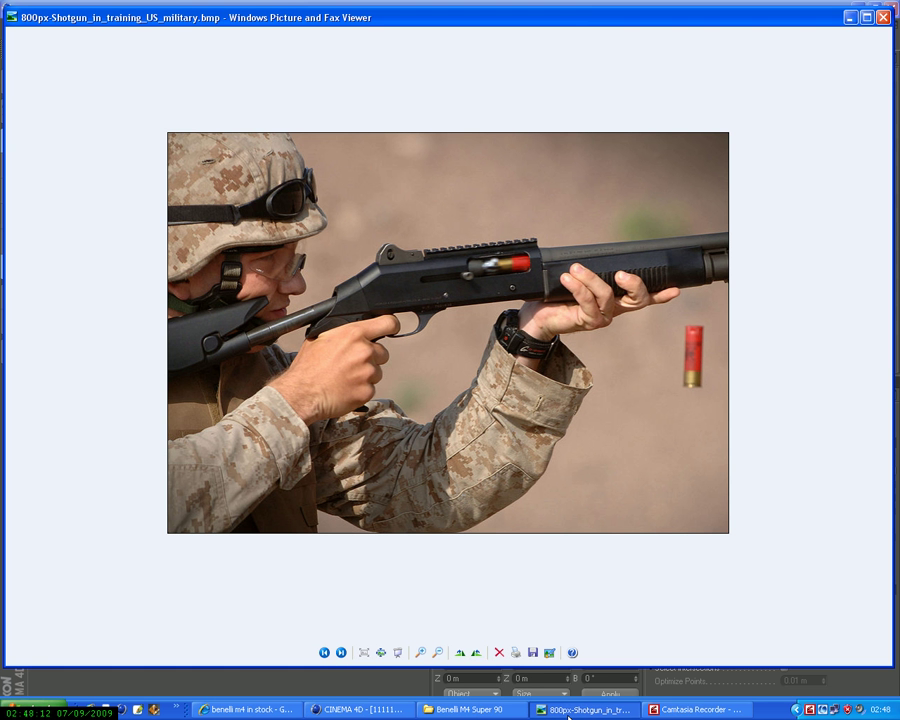
Compare the model from a rear three-quarter angle against the reference photo
click(568, 712)
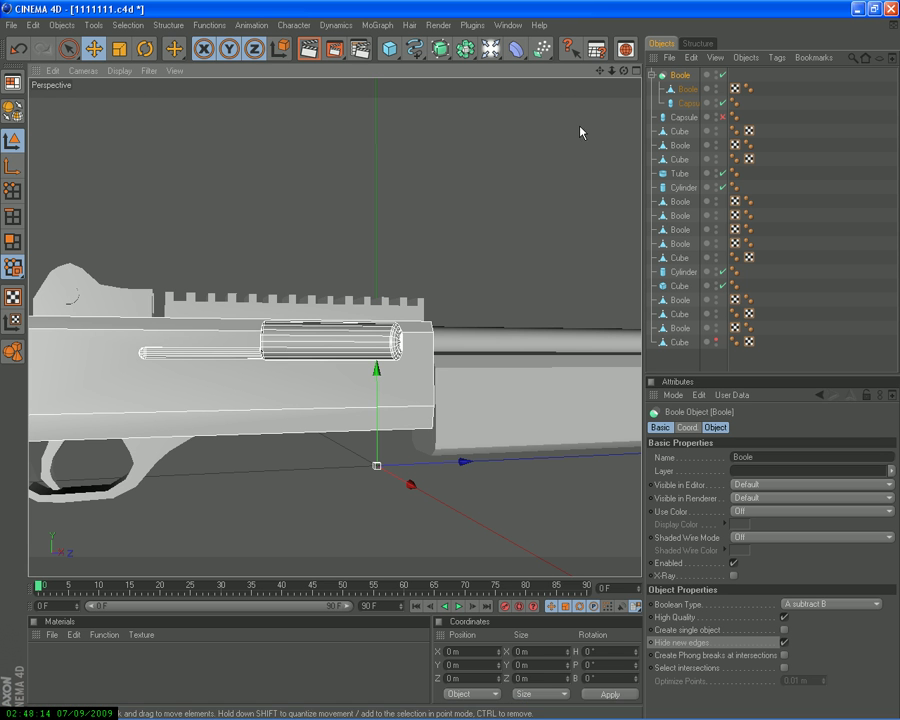
alt+drag(438, 358, 452, 367)
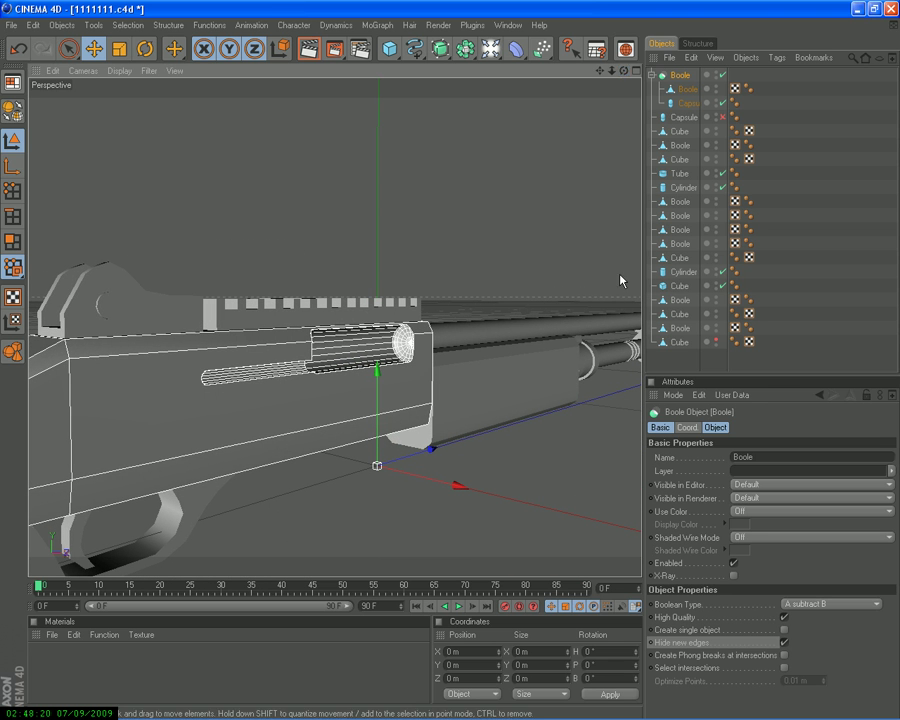
click(582, 712)
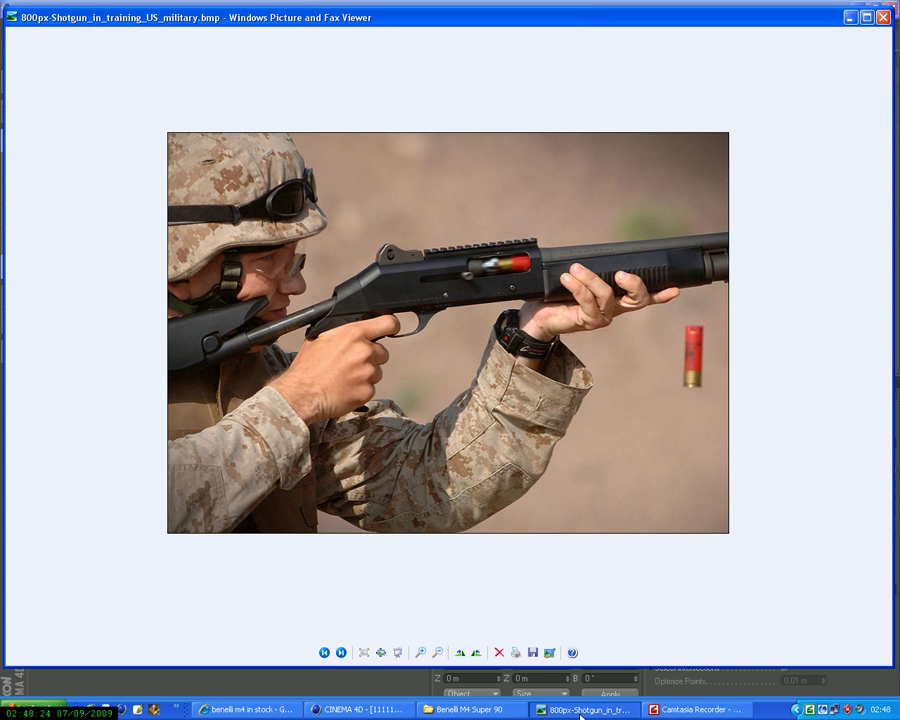
Cycle through the Benelli shotgun reference images, ending on the soldier firing photo
key(Right)
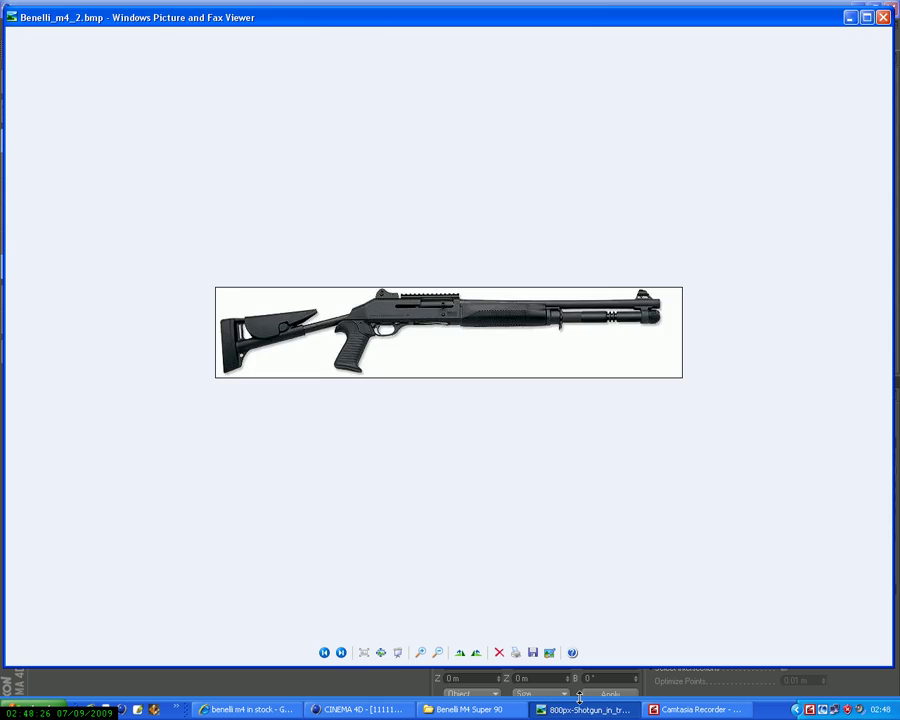
key(Right)
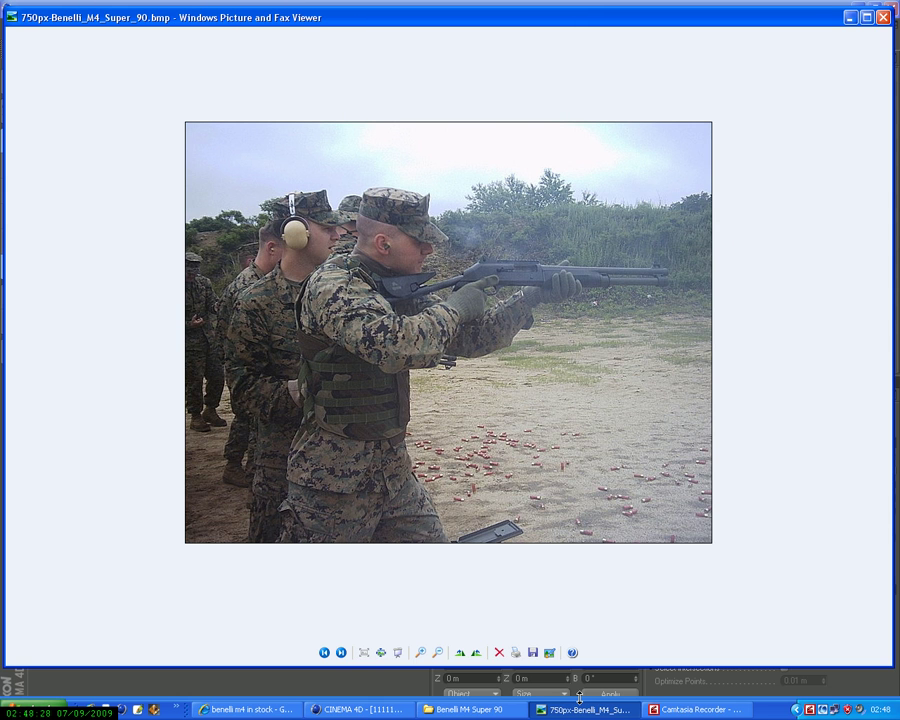
key(Left)
key(Left)
key(Right)
key(Right)
key(Left)
key(Left)
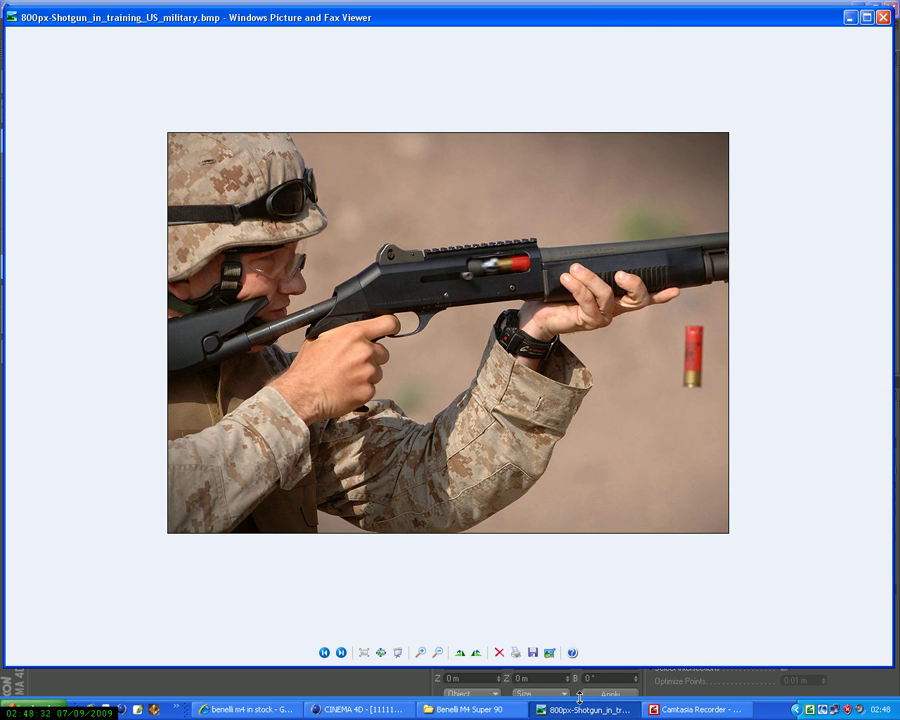
key(Right)
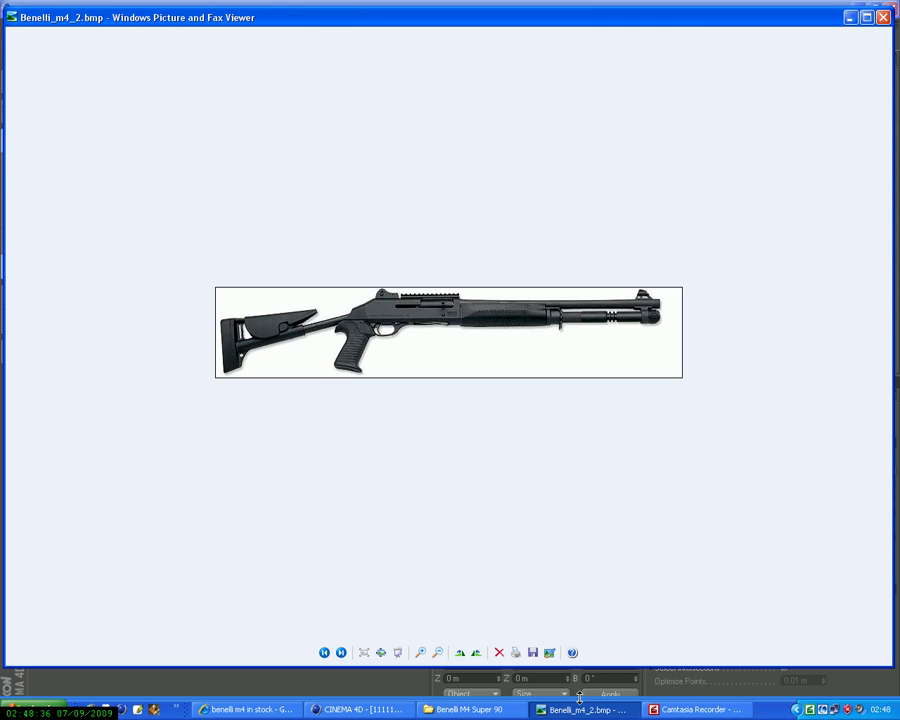
key(Left)
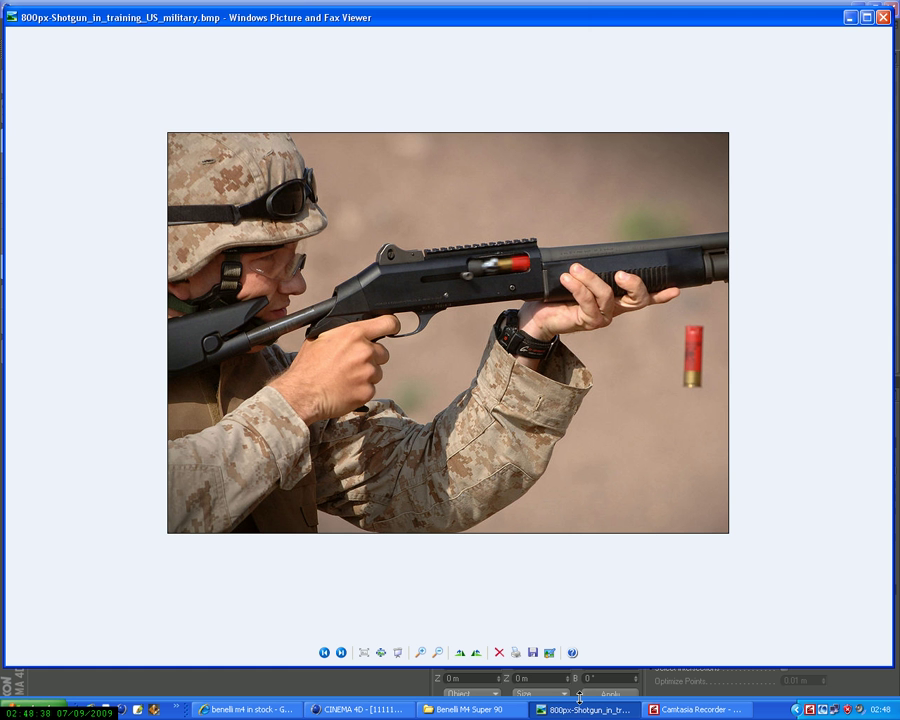
key(Left)
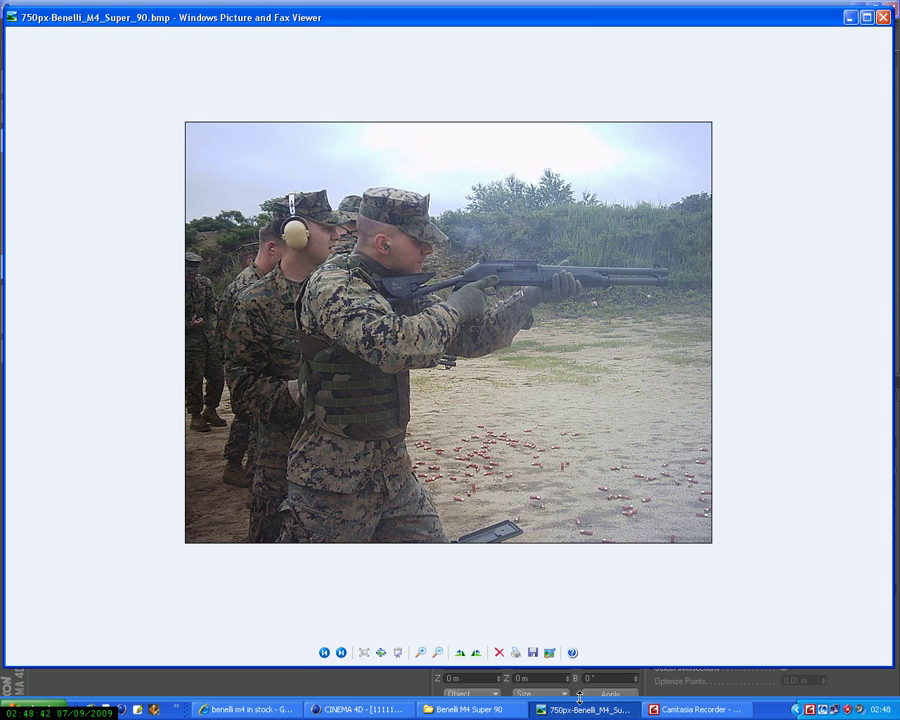
key(Right)
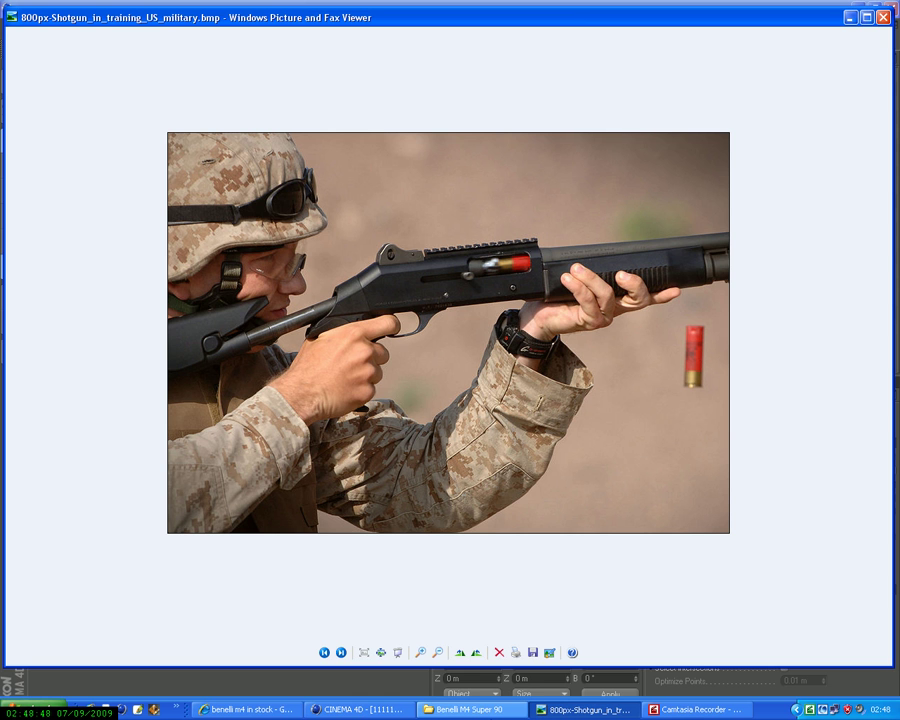
Back in Cinema 4D, frame the recess and select both Booles with the Capsule
click(357, 709)
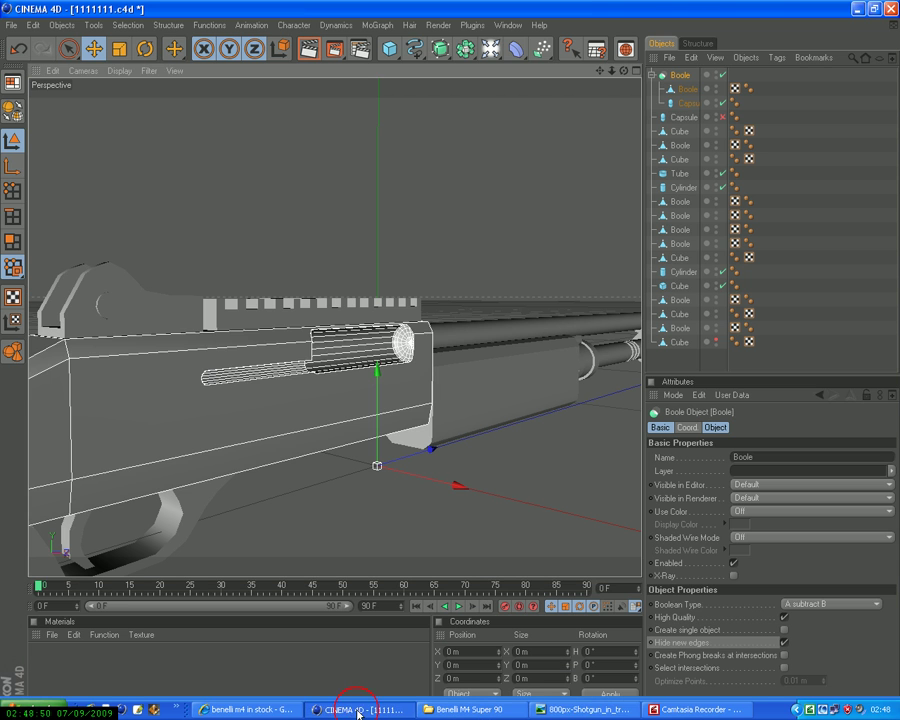
click(684, 103)
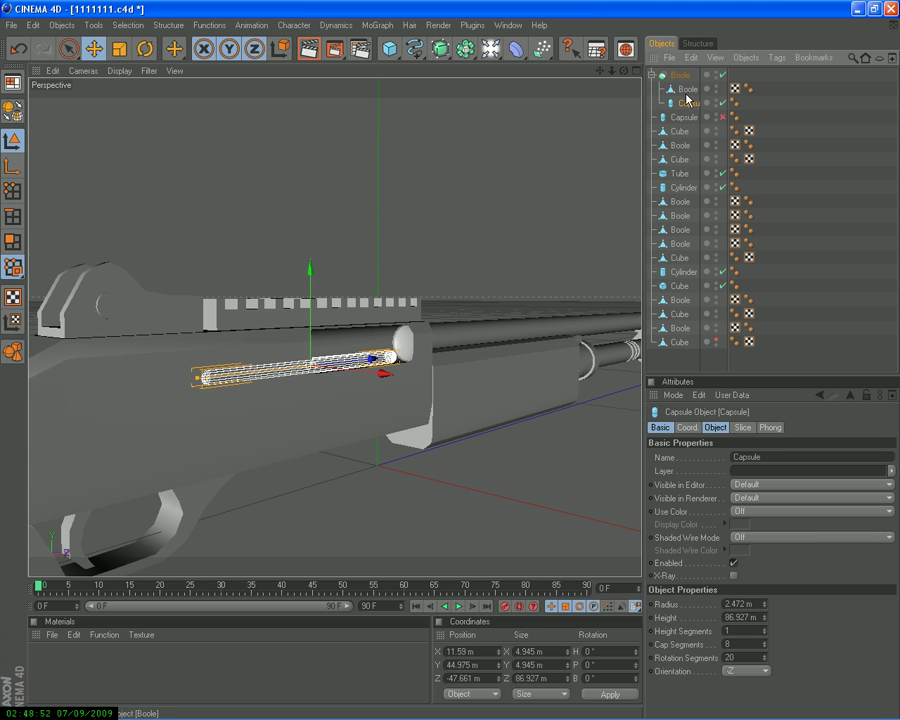
click(686, 90)
key(o)
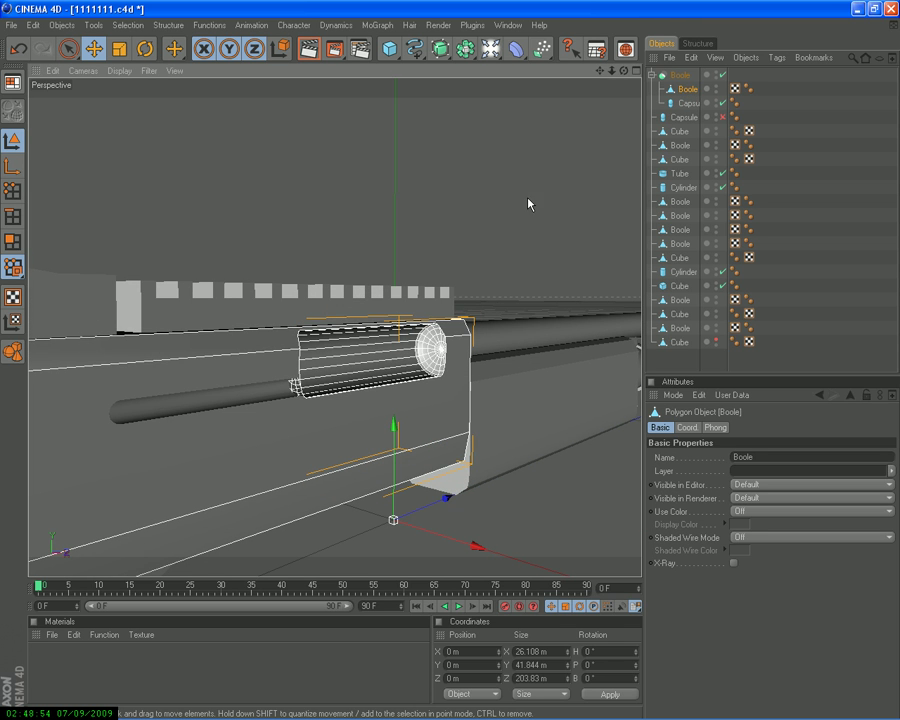
click(680, 75)
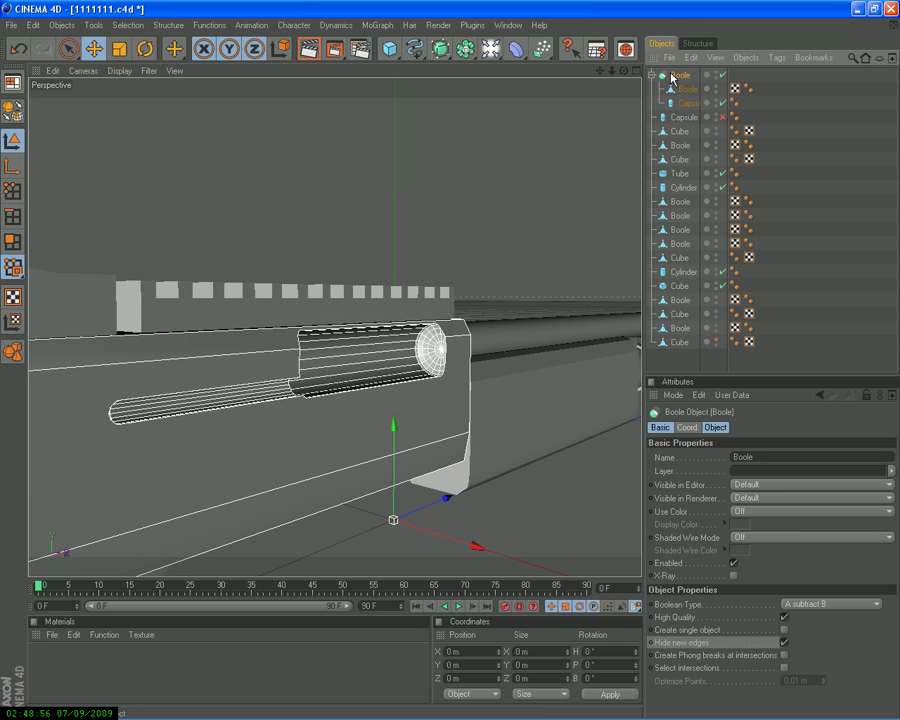
drag(626, 74, 600, 90)
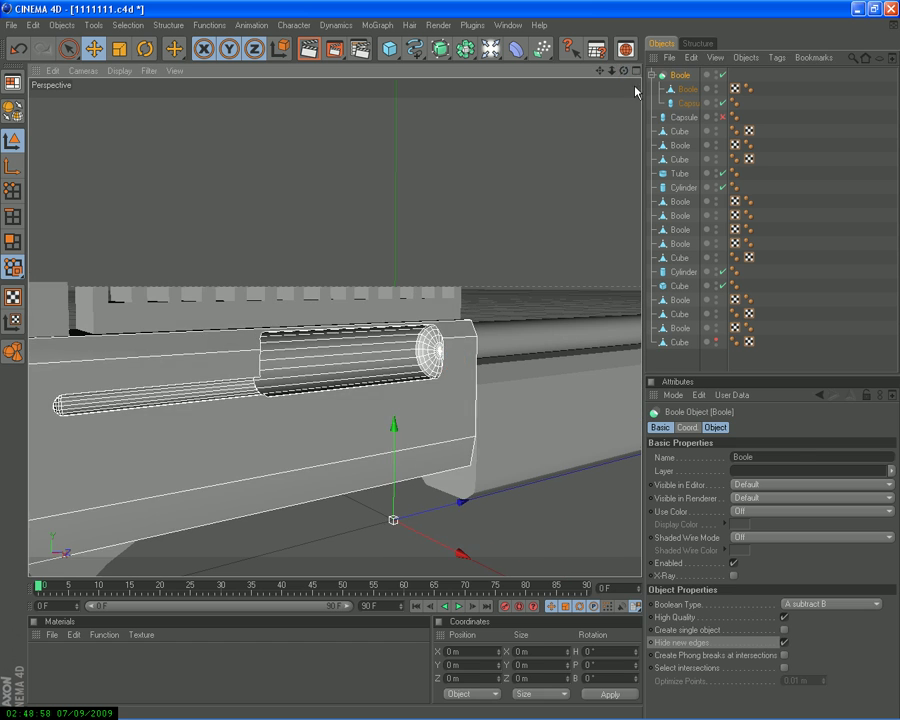
click(688, 103)
shift+click(680, 75)
Make the selection editable and Connect the converted parts into one polygon object
click(13, 82)
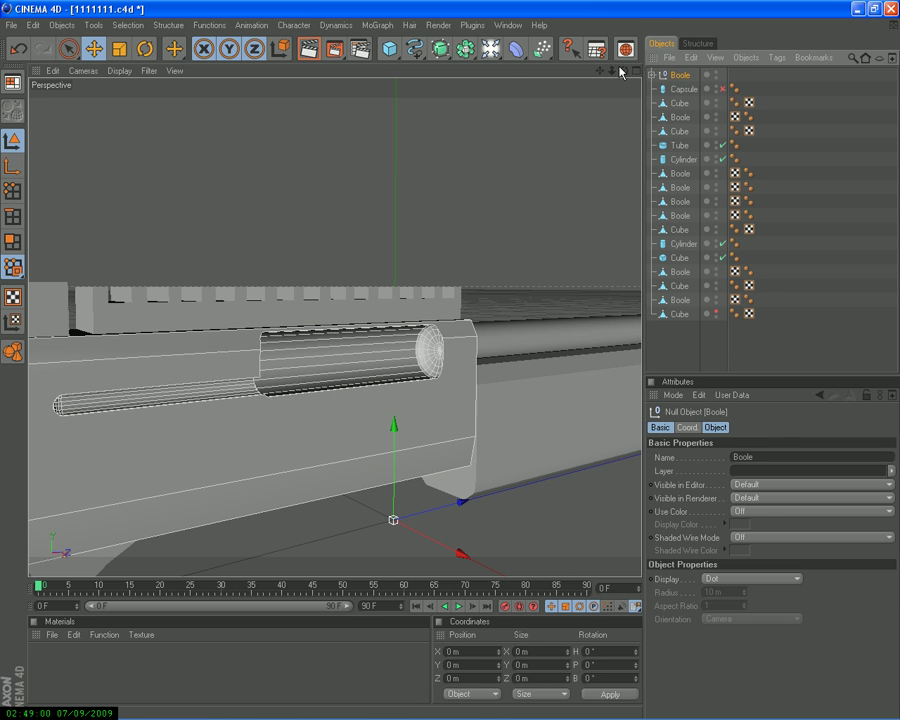
click(688, 103)
click(680, 75)
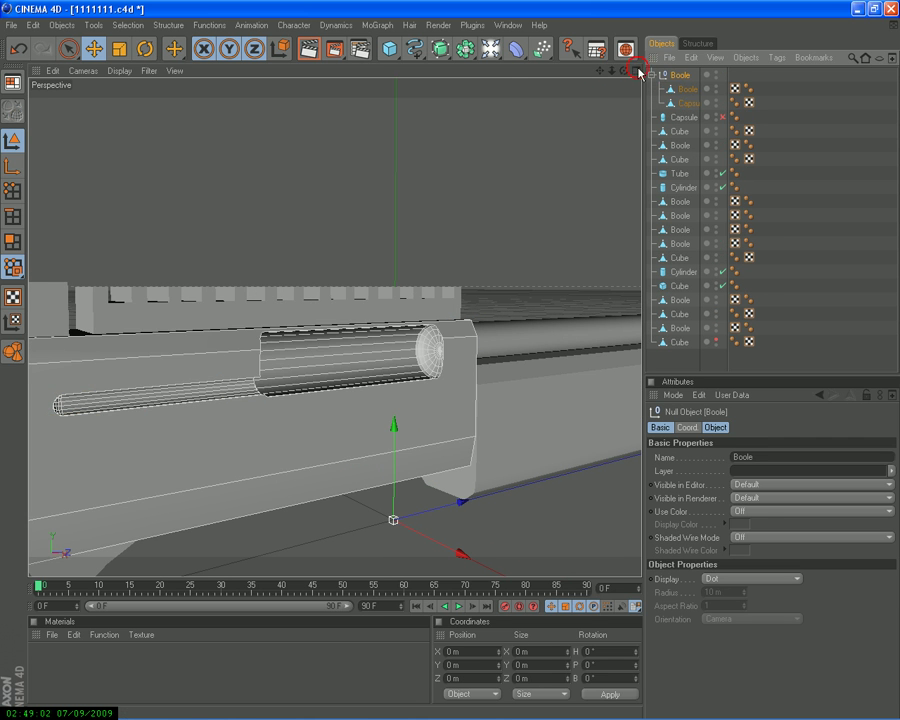
shift+click(667, 78)
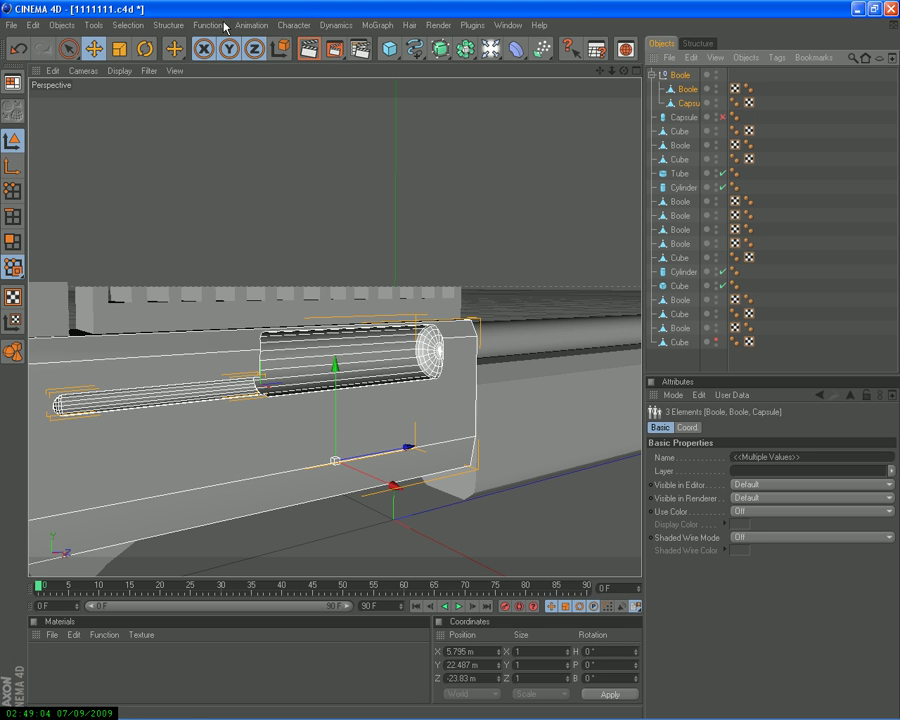
click(209, 25)
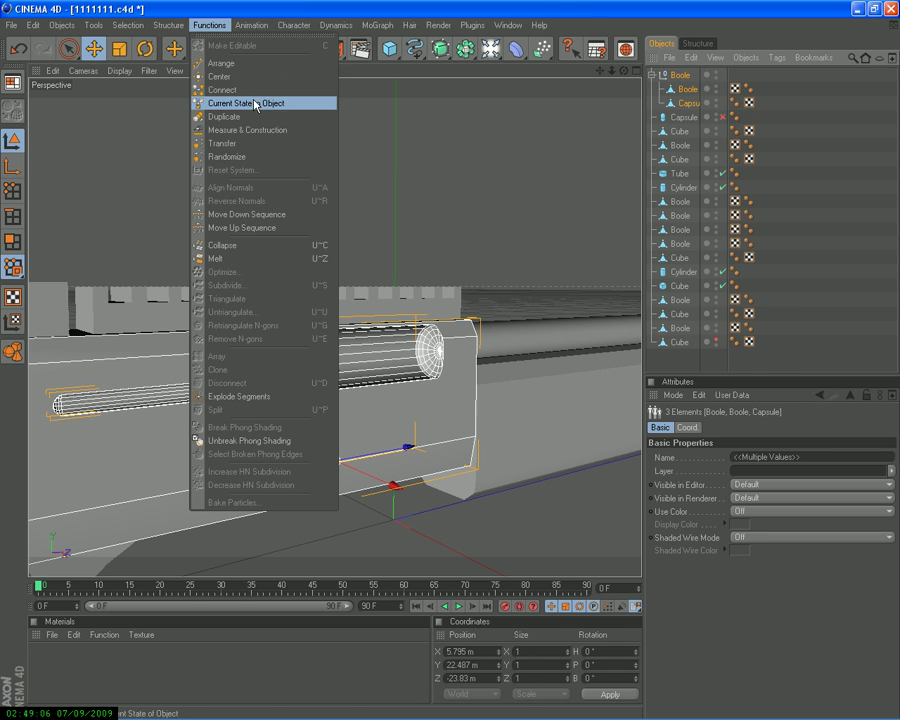
click(256, 103)
click(15, 52)
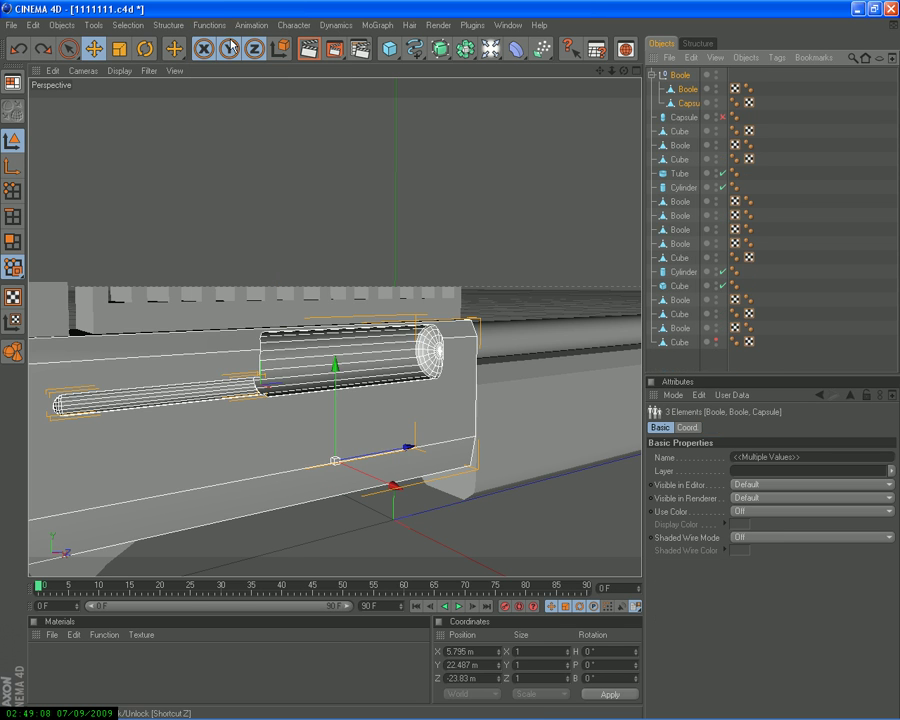
click(209, 25)
click(222, 90)
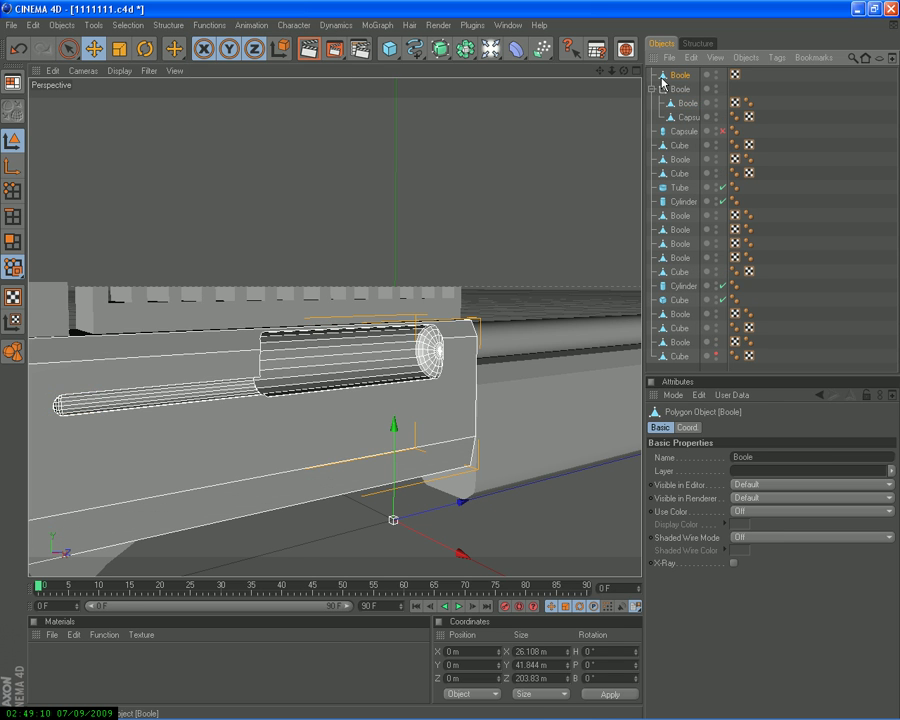
Delete the old Boole group and make the spare Capsule visible again
click(680, 89)
click(749, 74)
click(680, 89)
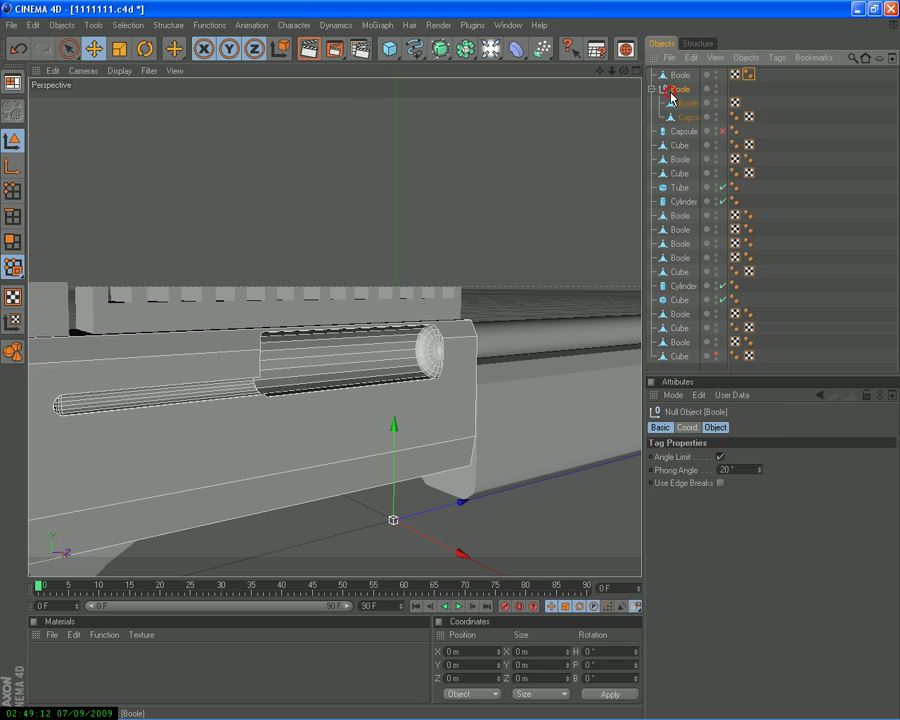
key(Delete)
click(682, 89)
click(722, 89)
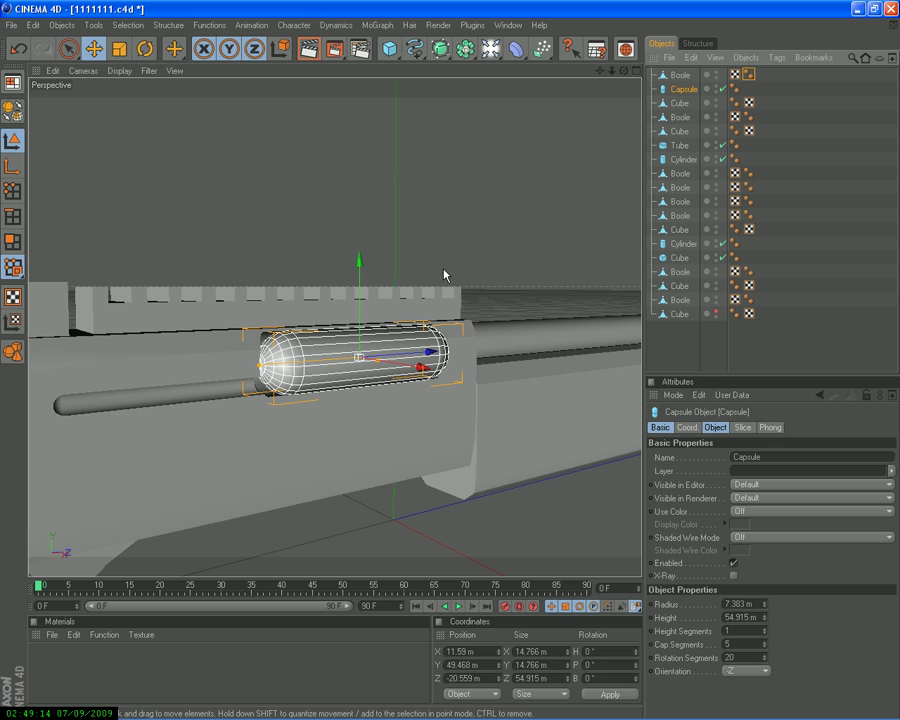
With Live Selection, enlarge the Right view on the Capsule and make it editable
click(68, 48)
middle_click(236, 347)
key(o)
middle_click(251, 424)
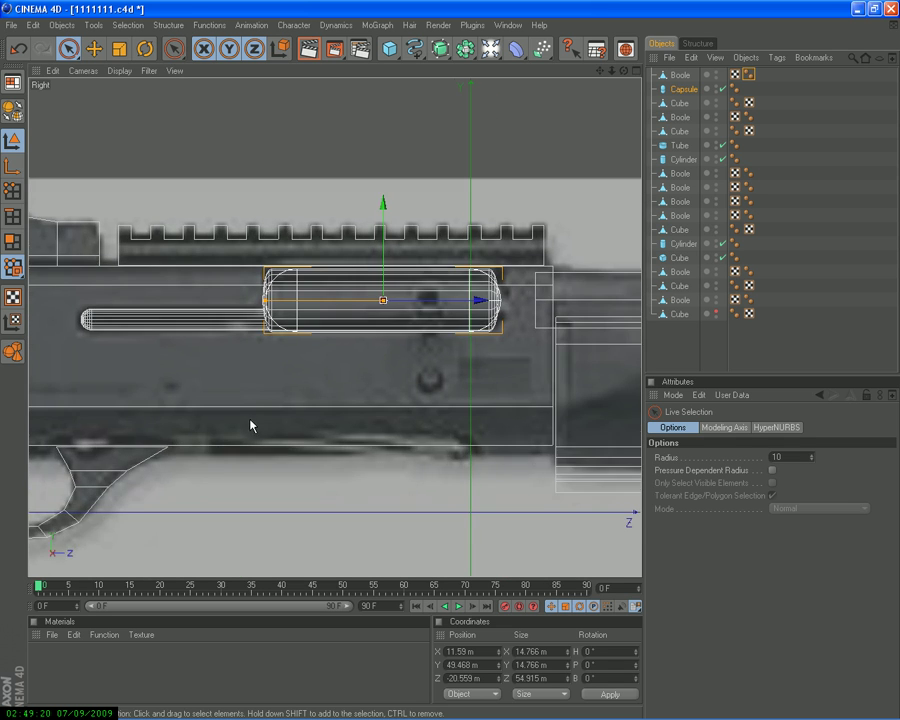
scroll(251, 424, up, 2)
scroll(251, 424, up, 2)
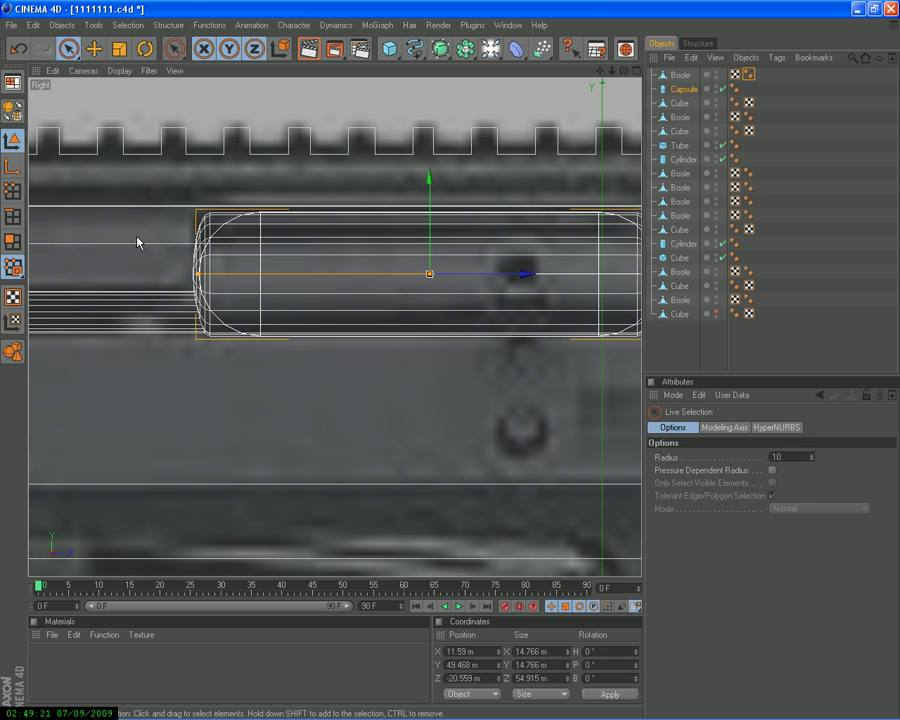
click(11, 242)
click(68, 48)
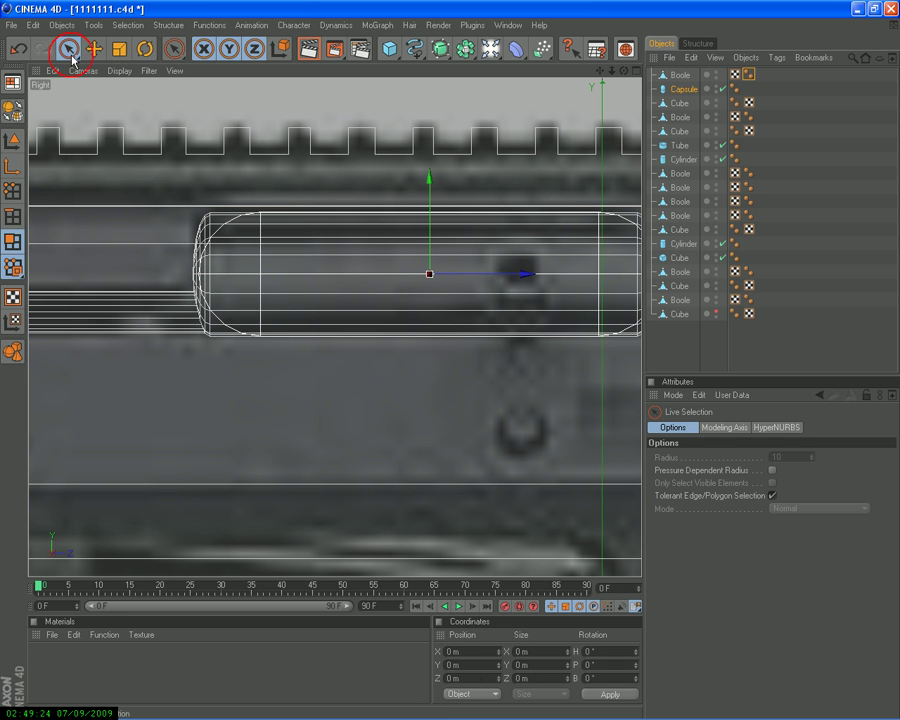
click(12, 110)
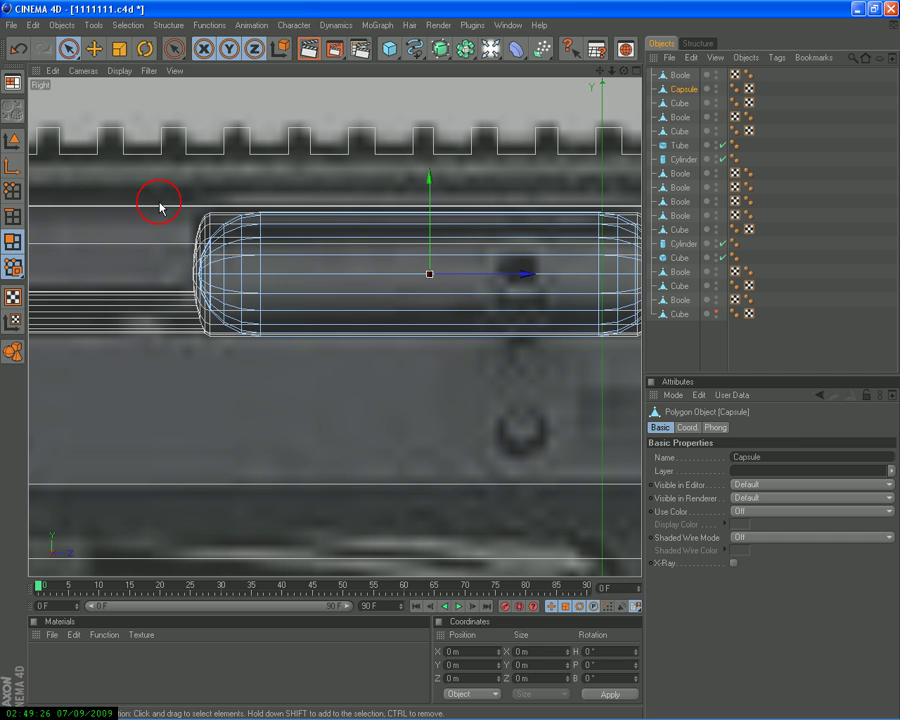
Test-select the polygons on both capsule caps, then switch to Points mode
mouse_move(224, 212)
mouse_down()
mouse_move(237, 293)
mouse_move(233, 257)
mouse_move(249, 255)
mouse_up()
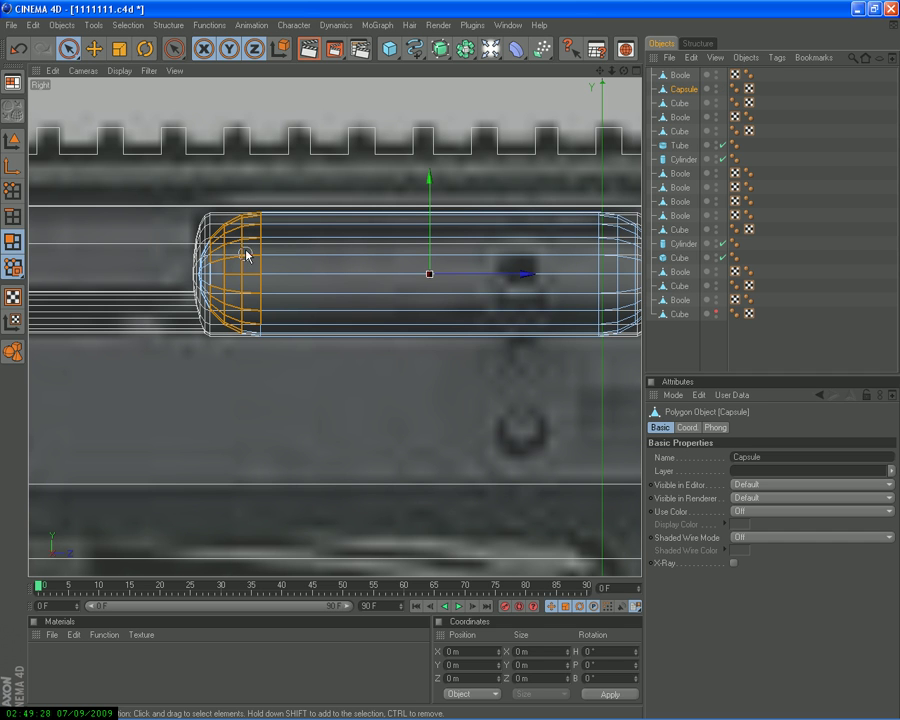
click(226, 362)
scroll(385, 371, down, 1)
mouse_move(595, 250)
mouse_down()
mouse_move(587, 191)
mouse_move(583, 240)
mouse_up()
click(588, 395)
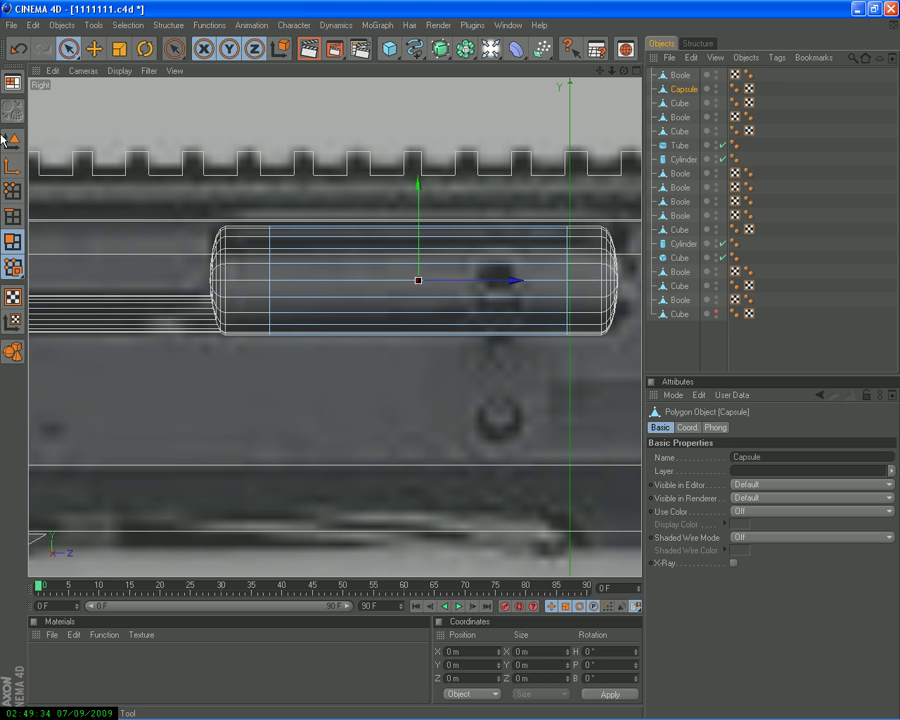
click(12, 192)
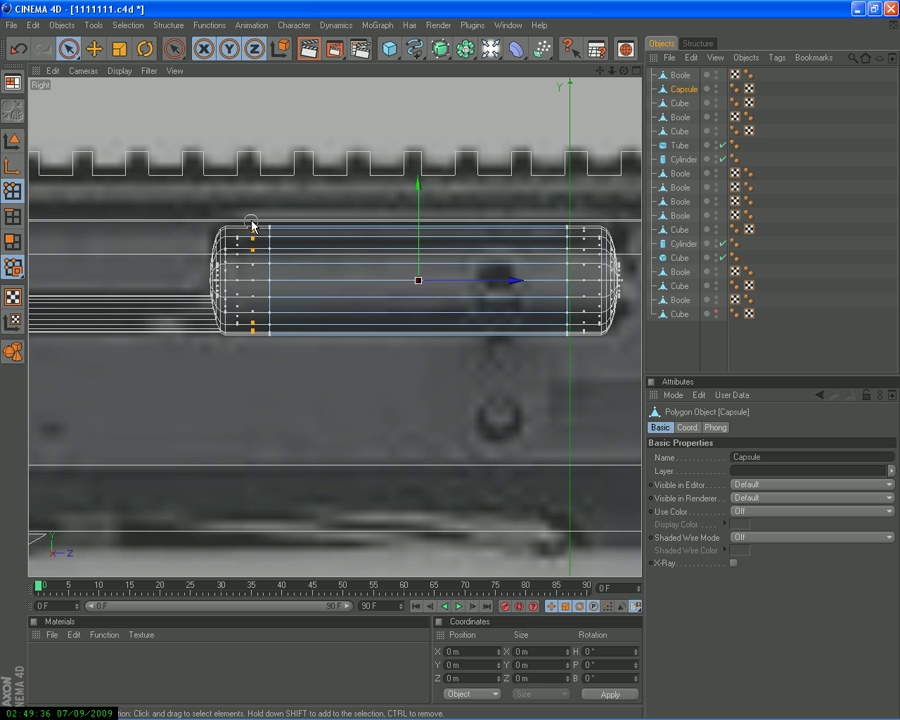